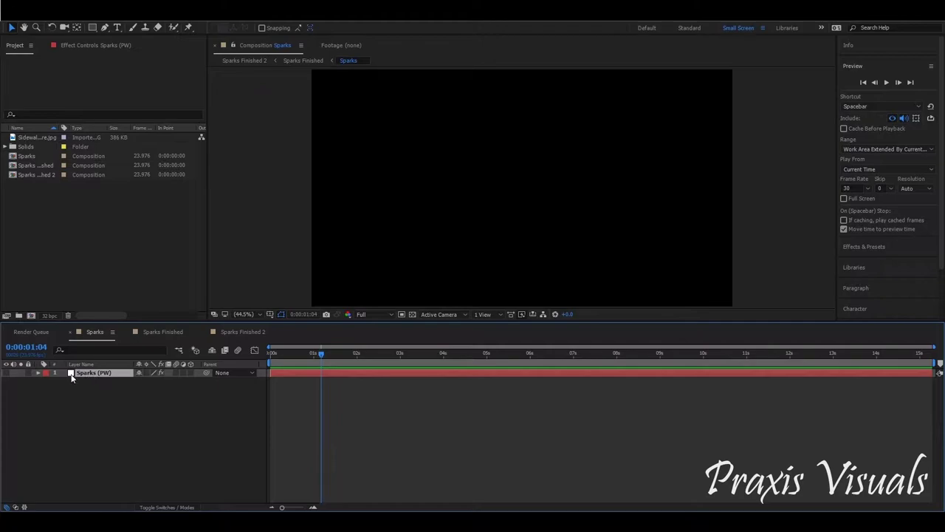
Make Sparks (PW) visible and select its CC Particle World effect in Effect Controls.
{"action": "left_click", "coordinate": [7, 373]}
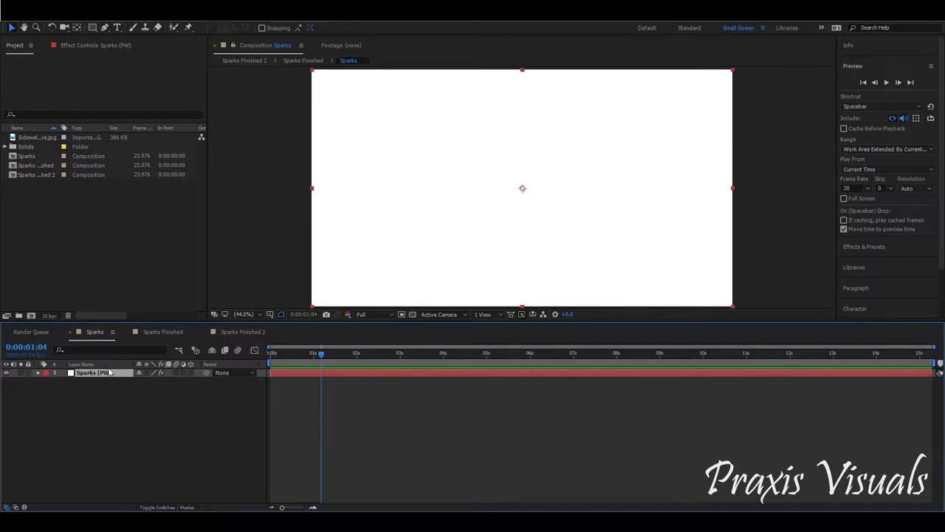
{"action": "left_click", "coordinate": [93, 45]}
{"action": "left_click", "coordinate": [46, 69]}
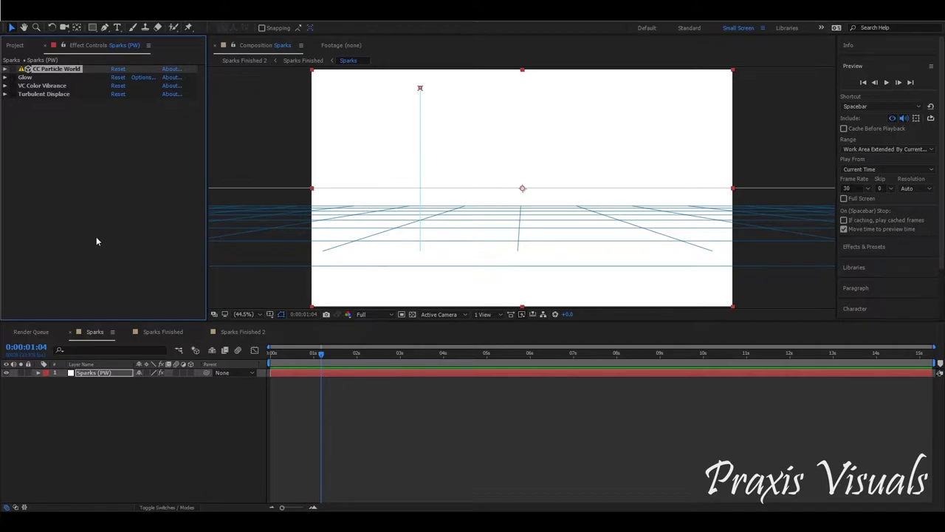
Browse the Effect > Simulation menu and close it without adding anything.
{"action": "left_click", "coordinate": [107, 14]}
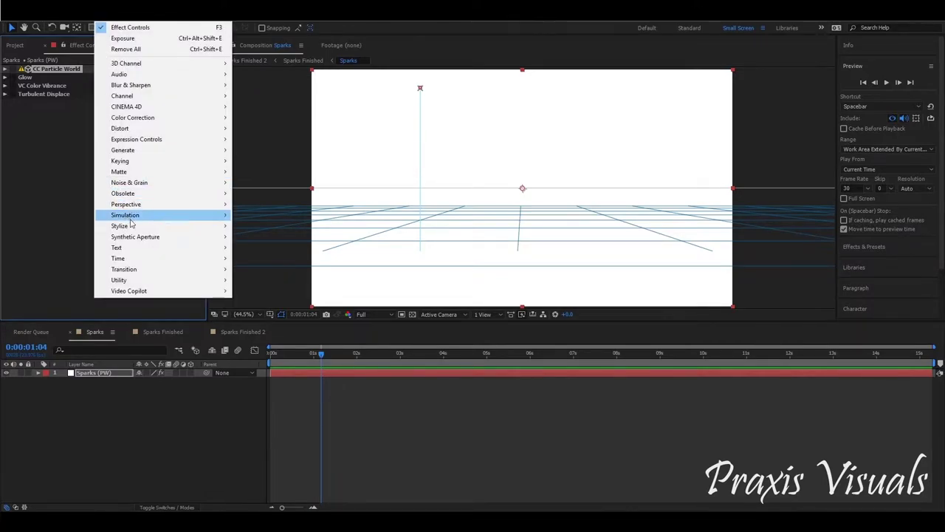
{"action": "mouse_move", "coordinate": [140, 219]}
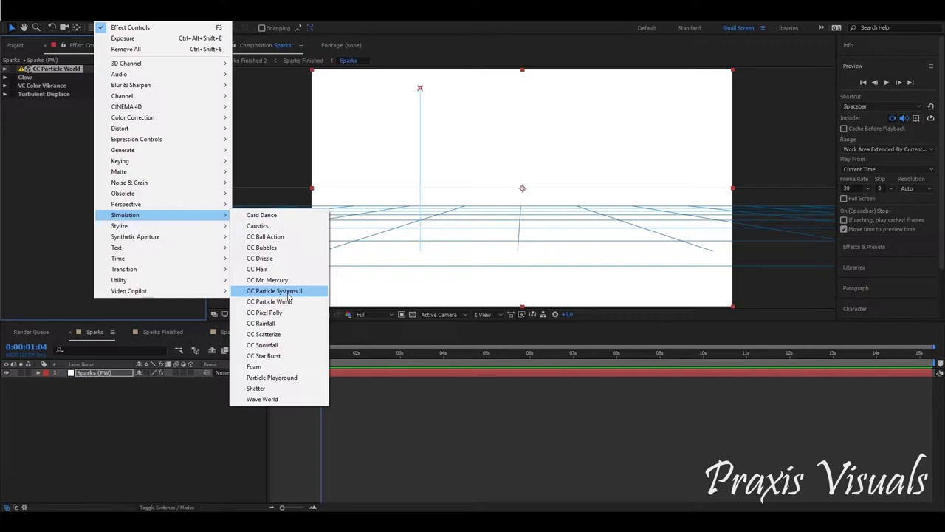
{"action": "left_click", "coordinate": [64, 270]}
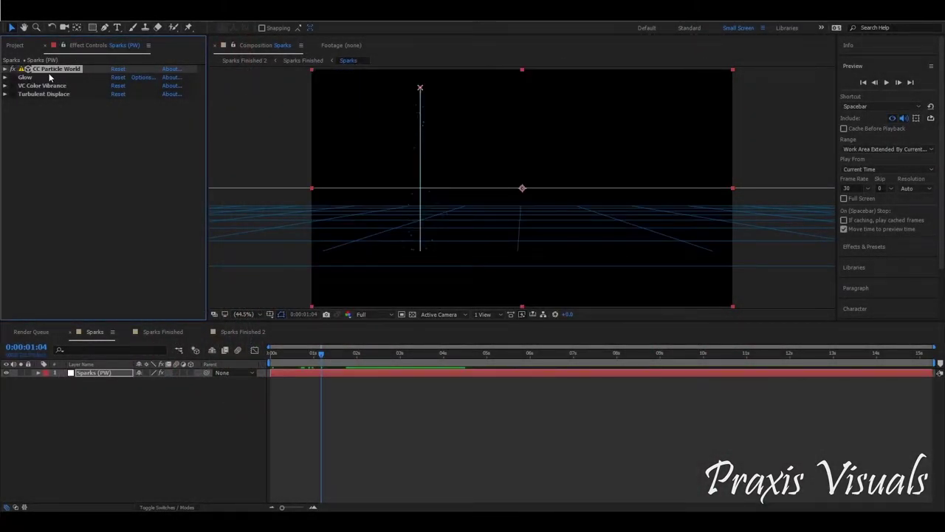
Expand CC Particle World, check Grid & Guides, and reselect the effect to show its guides.
{"action": "left_click", "coordinate": [5, 69]}
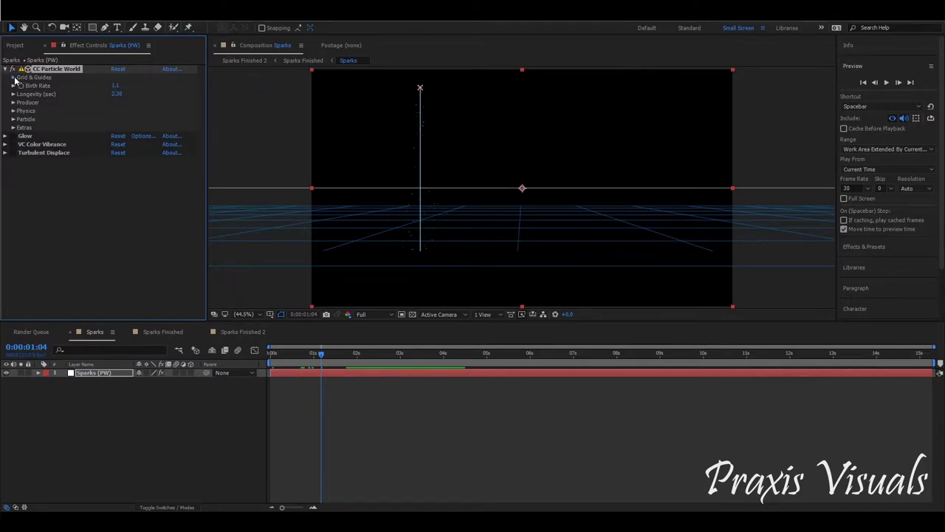
{"action": "left_click", "coordinate": [13, 77]}
{"action": "left_click", "coordinate": [13, 78]}
{"action": "left_click", "coordinate": [20, 51]}
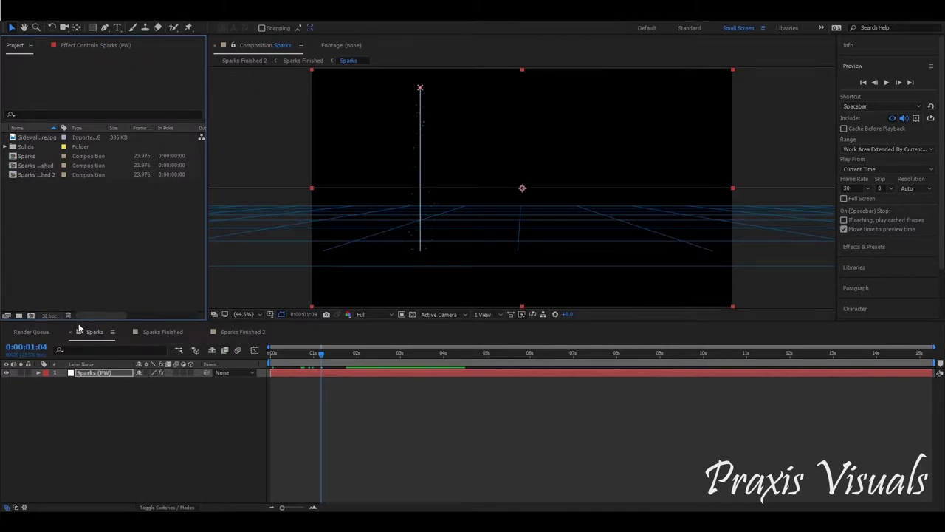
{"action": "left_click", "coordinate": [88, 48]}
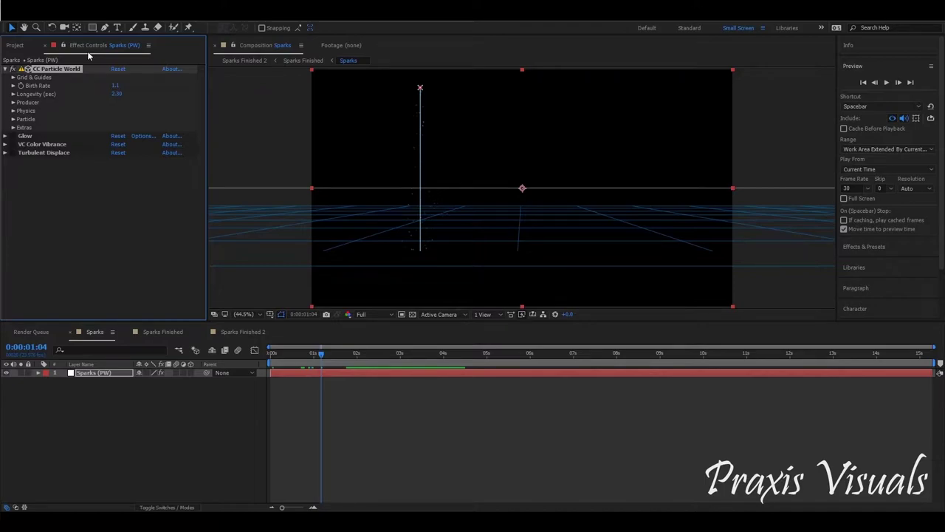
{"action": "left_click", "coordinate": [77, 193]}
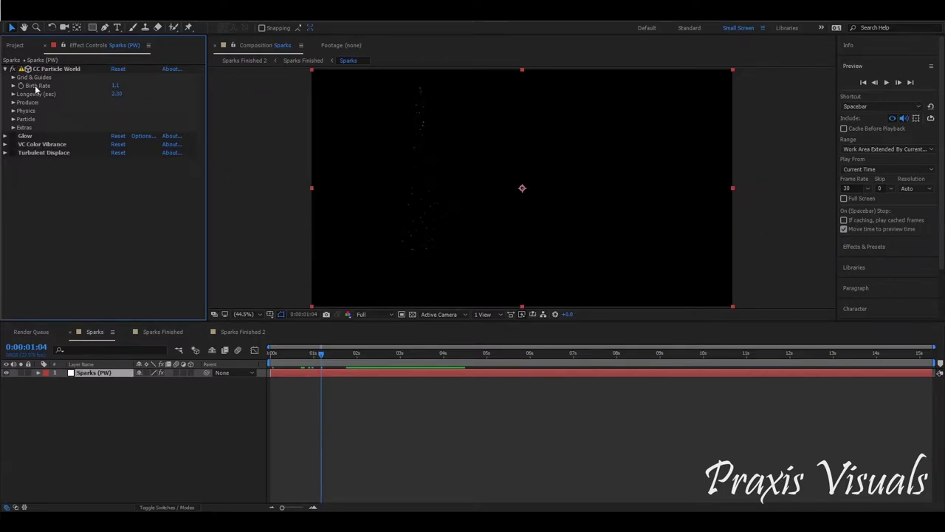
{"action": "left_click", "coordinate": [58, 68]}
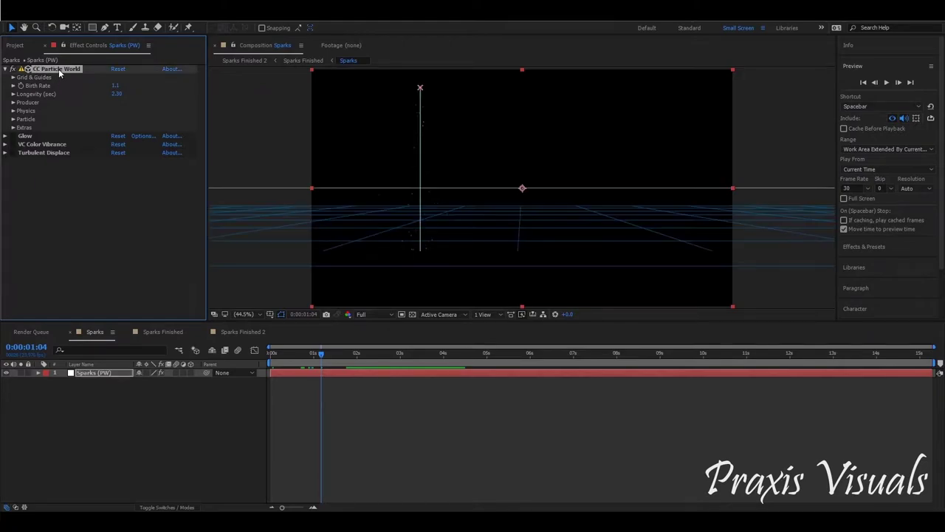
Inspect the Particle group, keeping Particle Type as Faded Sphere, then edit Birth Rate.
{"action": "left_click", "coordinate": [13, 119]}
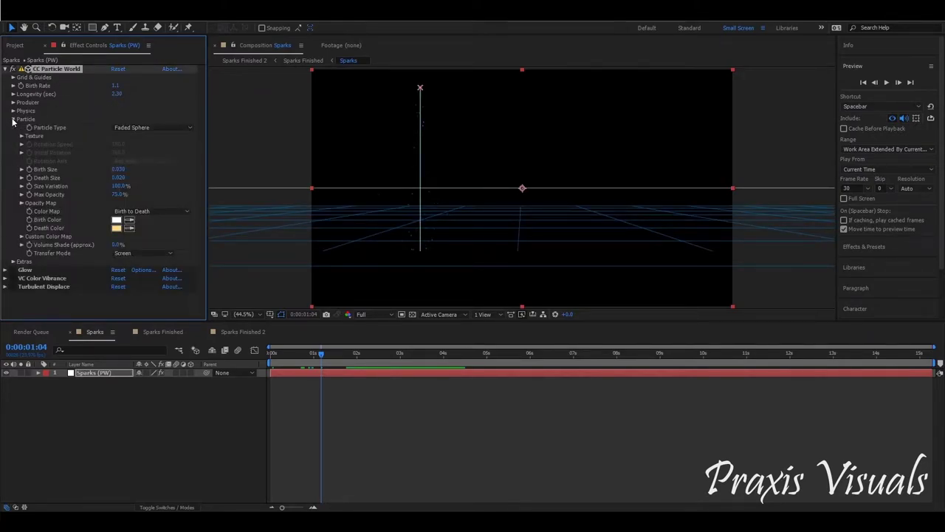
{"action": "left_click", "coordinate": [154, 128]}
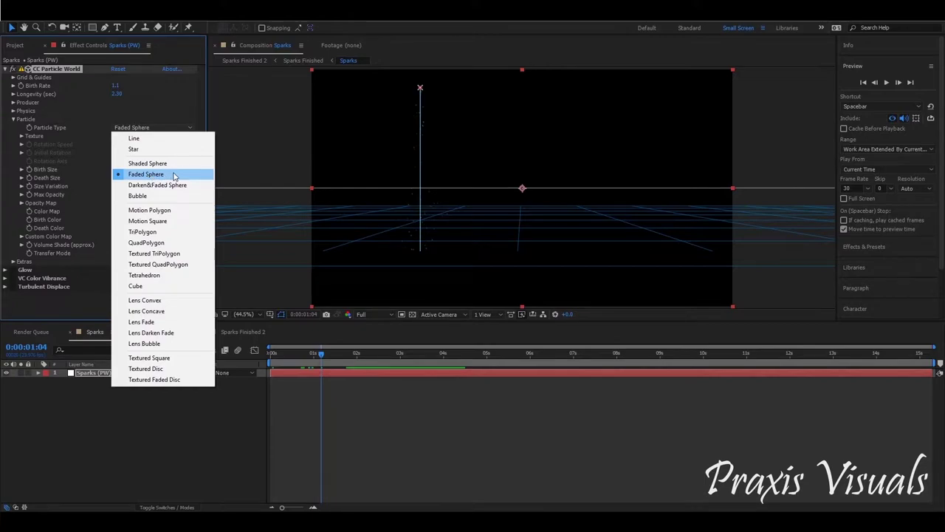
{"action": "left_click", "coordinate": [77, 304]}
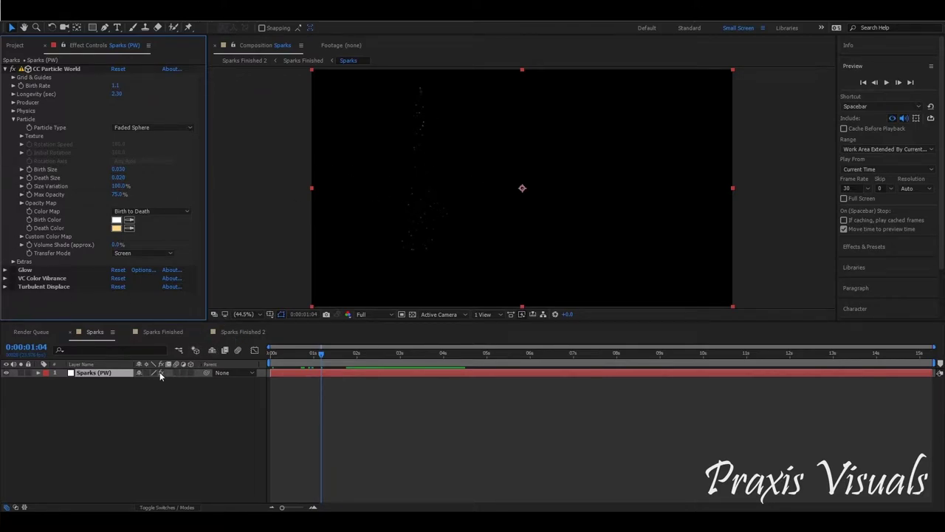
{"action": "left_click", "coordinate": [6, 69]}
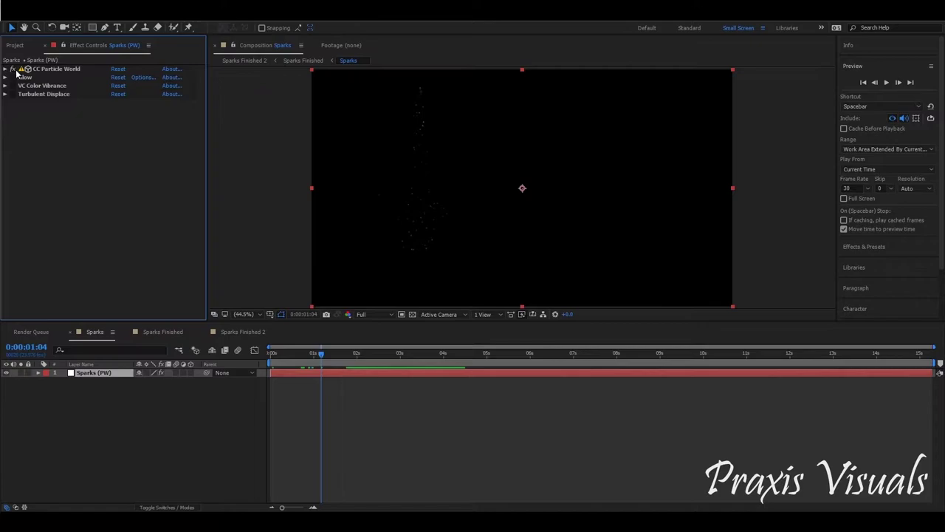
{"action": "left_click", "coordinate": [5, 69]}
{"action": "left_click", "coordinate": [14, 119]}
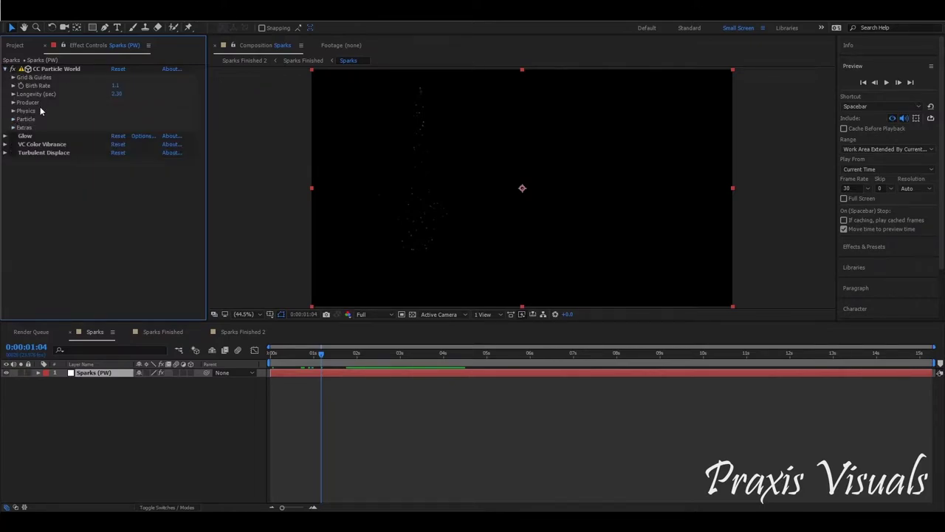
{"action": "left_click", "coordinate": [116, 86]}
{"action": "key", "text": "Return"}
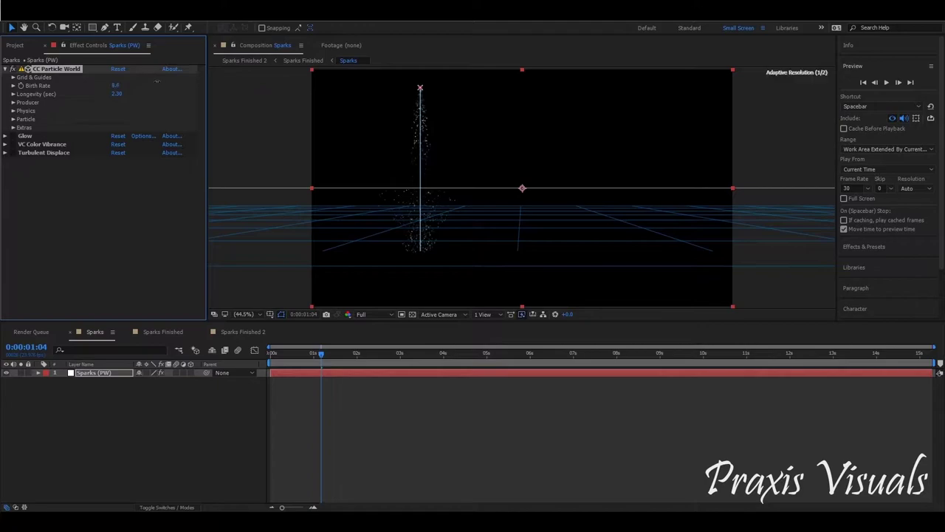
{"action": "left_click", "coordinate": [115, 234]}
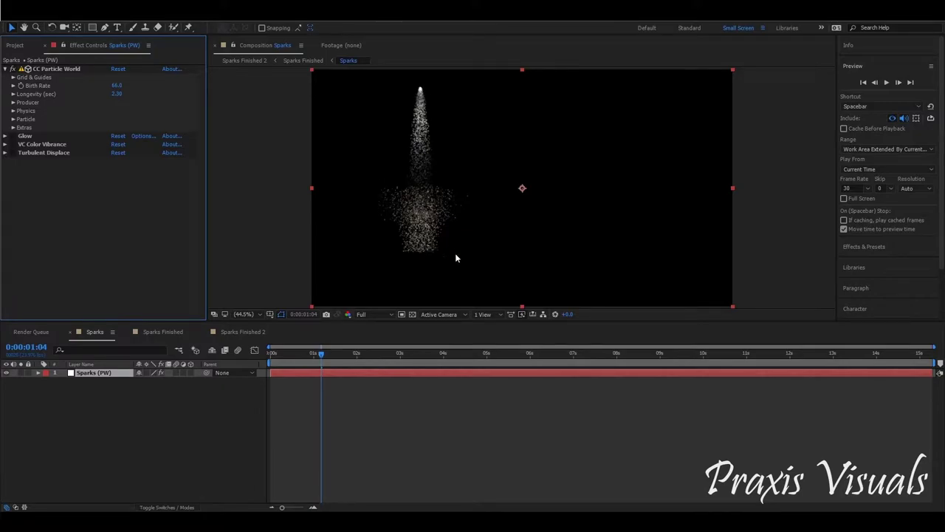
{"action": "left_click", "coordinate": [886, 82]}
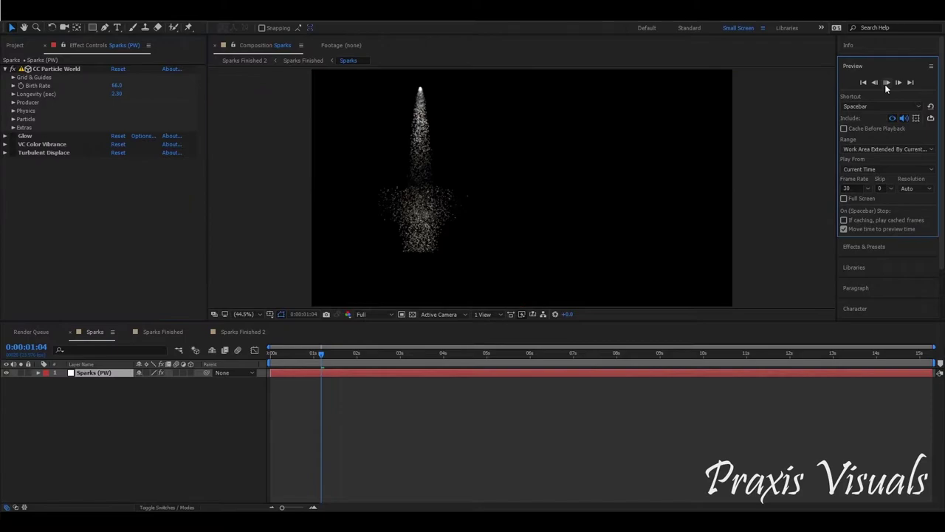
{"action": "key", "text": "space"}
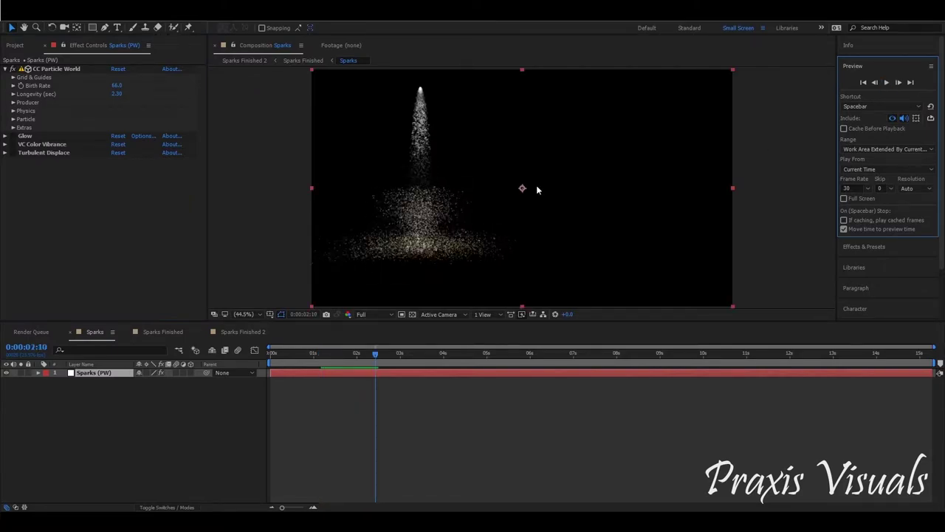
{"action": "left_click_drag", "start_coordinate": [114, 86], "coordinate": [122, 90]}
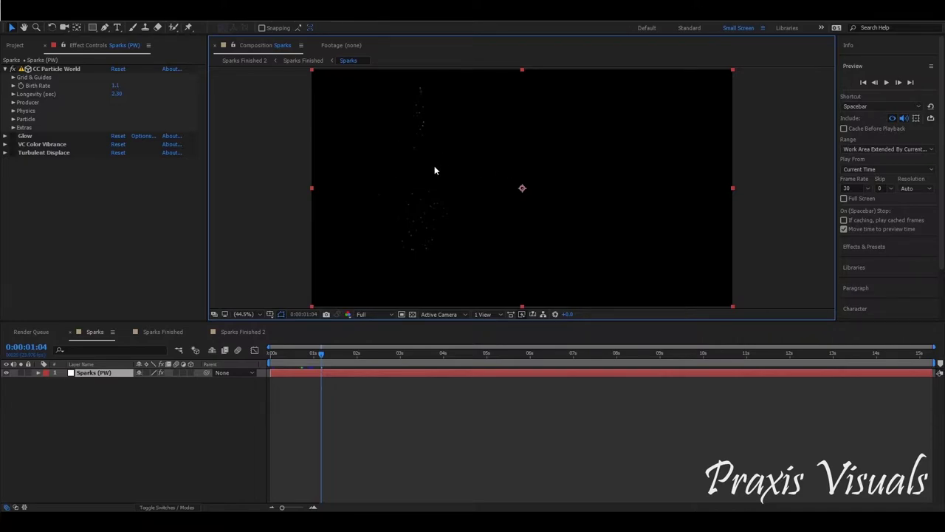
{"action": "left_click", "coordinate": [62, 85]}
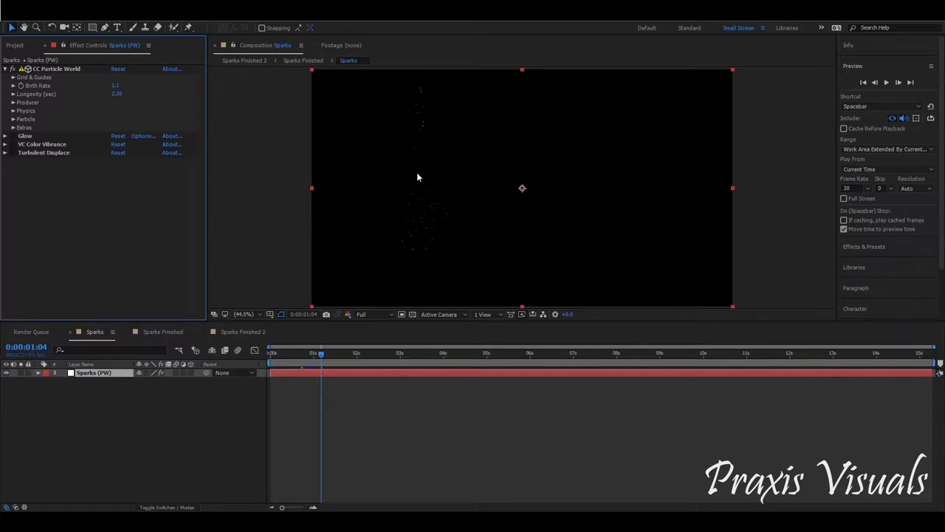
{"action": "left_click", "coordinate": [13, 93]}
{"action": "left_click", "coordinate": [13, 94]}
{"action": "left_click_drag", "start_coordinate": [117, 95], "coordinate": [625, 106]}
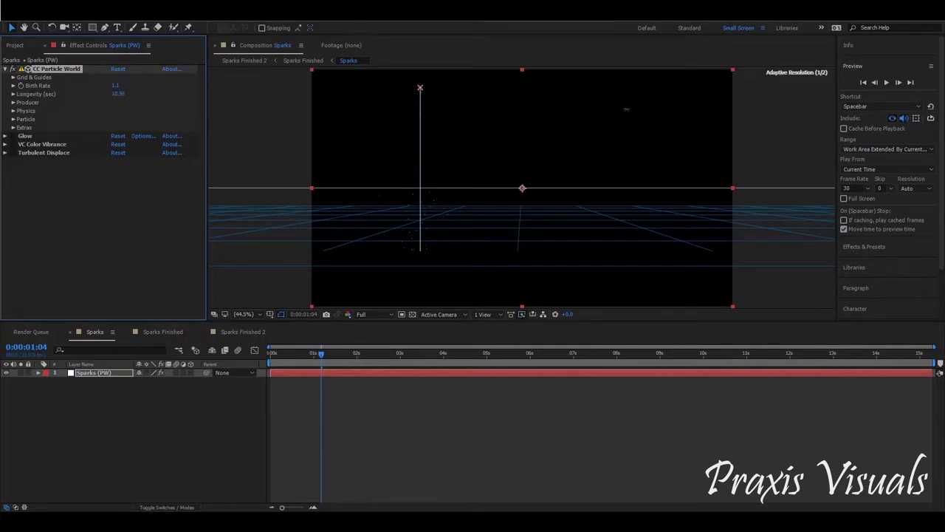
{"action": "left_click", "coordinate": [886, 83]}
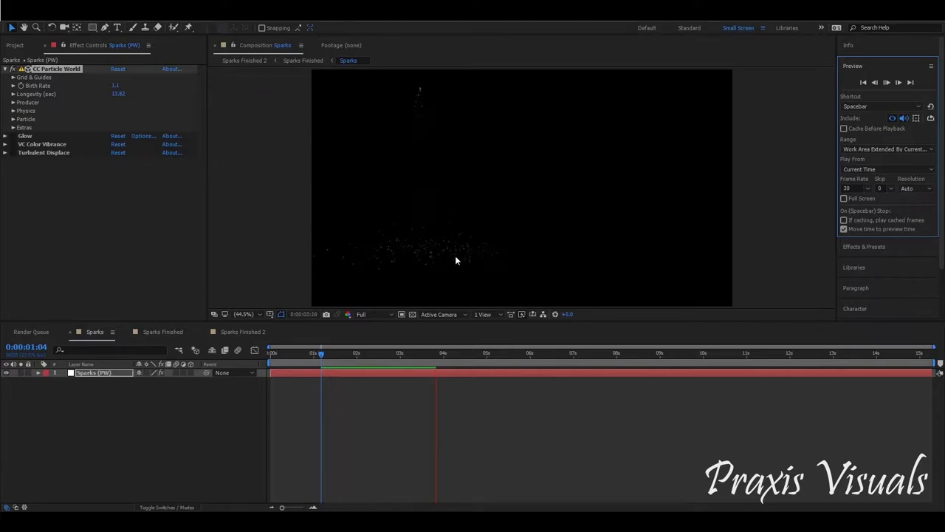
{"action": "left_click", "coordinate": [885, 82]}
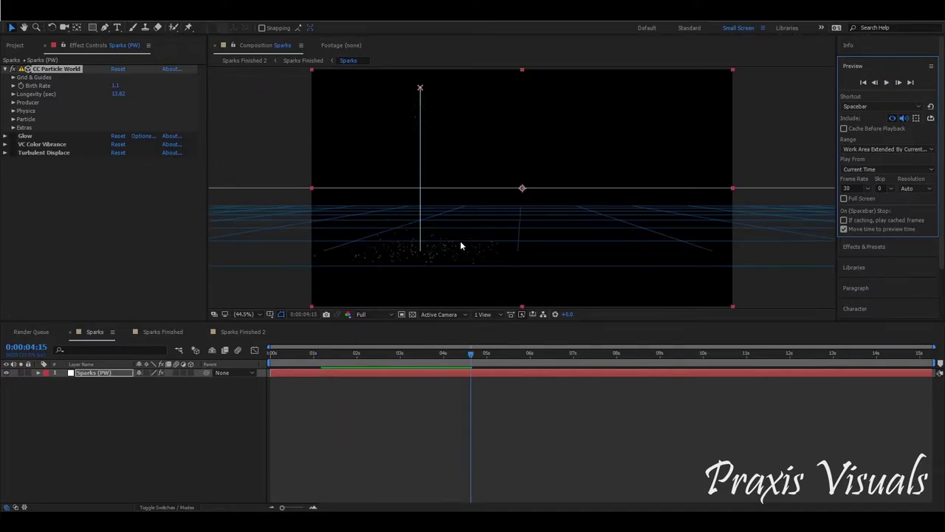
{"action": "left_click", "coordinate": [42, 171]}
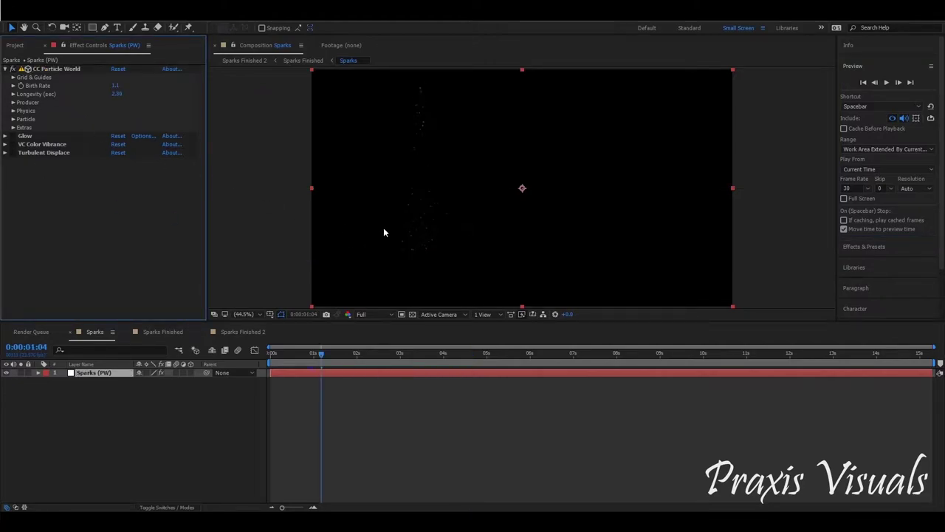
{"action": "left_click", "coordinate": [885, 83]}
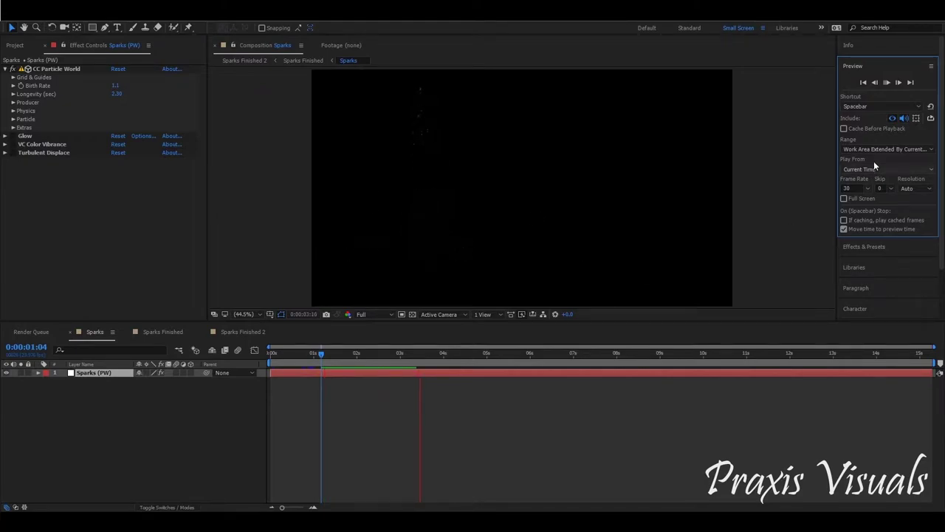
{"action": "left_click", "coordinate": [886, 82]}
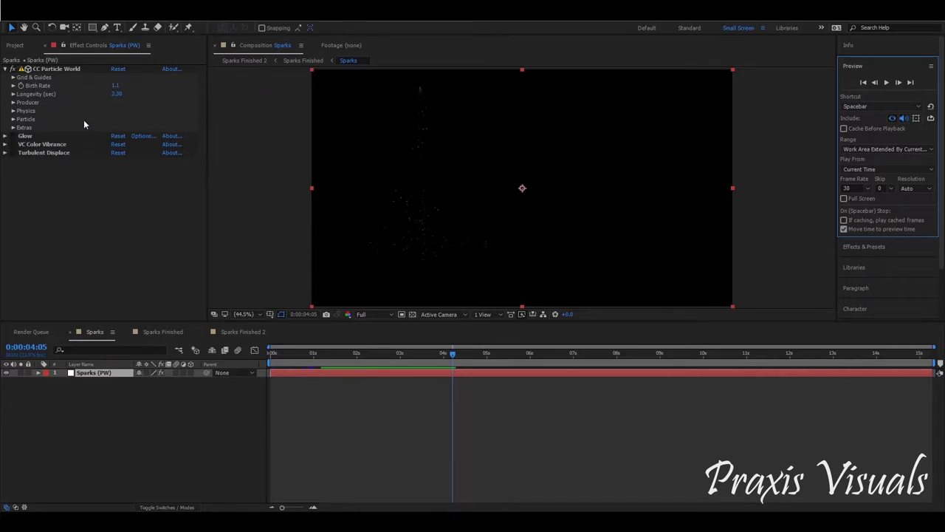
{"action": "left_click", "coordinate": [13, 94]}
Keep Grid Position on Floor, collapse Grid & Guides, and select CC Particle World to show guides.
{"action": "left_click", "coordinate": [13, 94]}
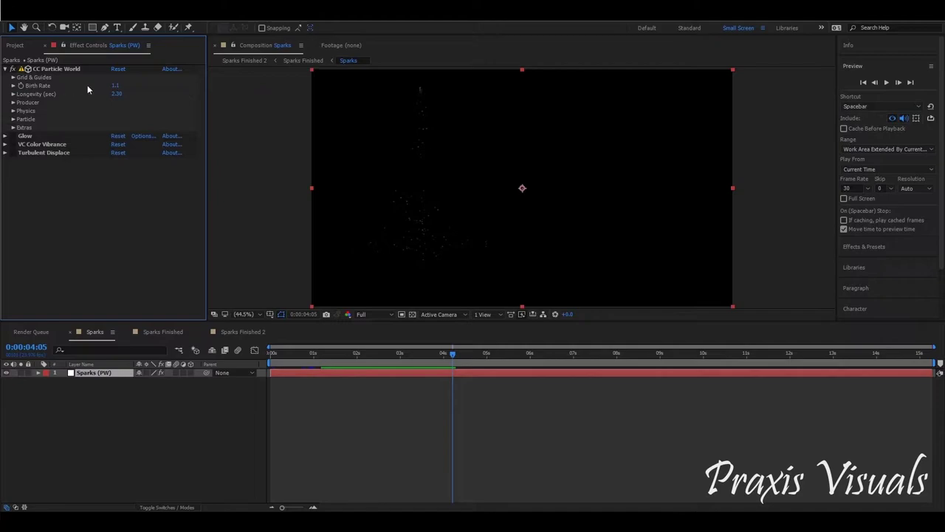
{"action": "left_click", "coordinate": [12, 78]}
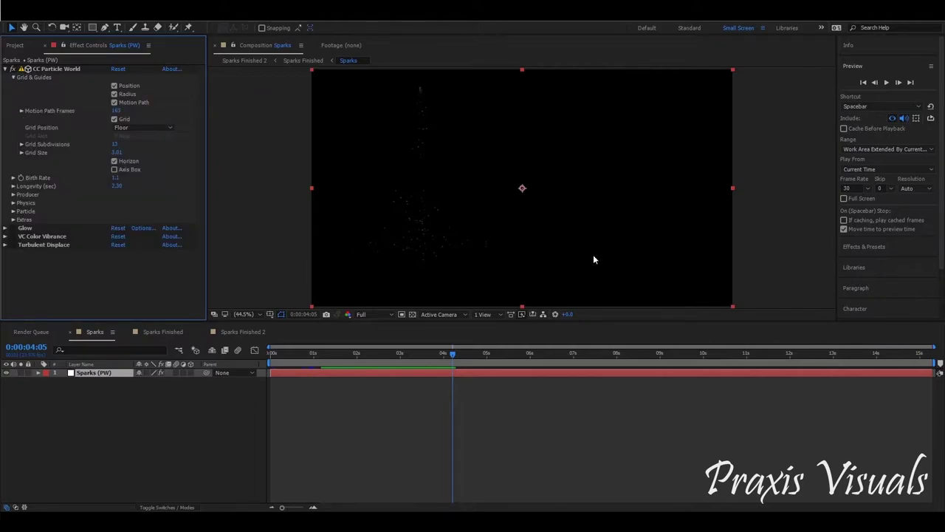
{"action": "left_click", "coordinate": [133, 128]}
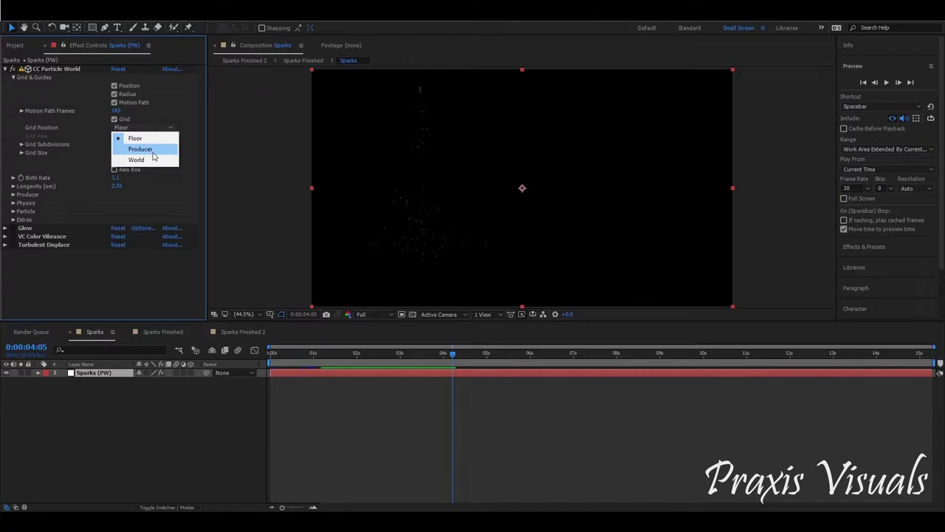
{"action": "left_click", "coordinate": [195, 131]}
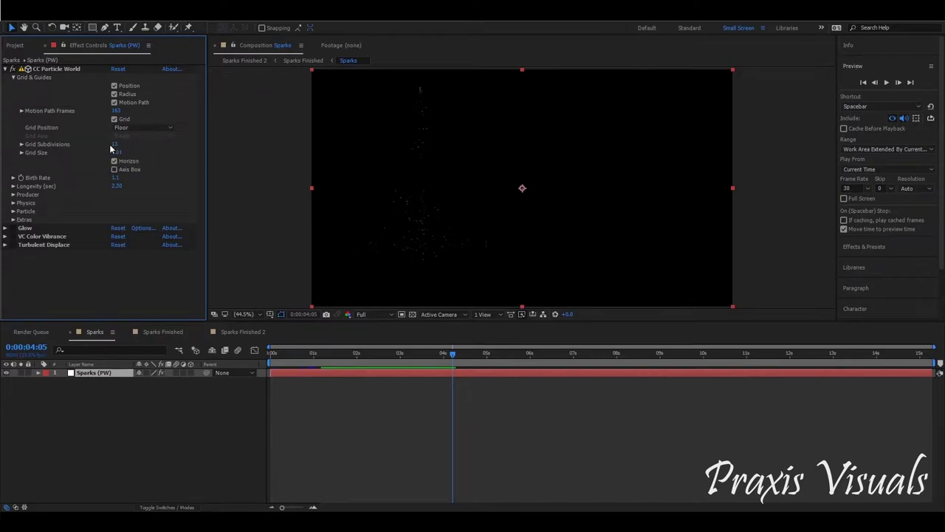
{"action": "left_click", "coordinate": [13, 77]}
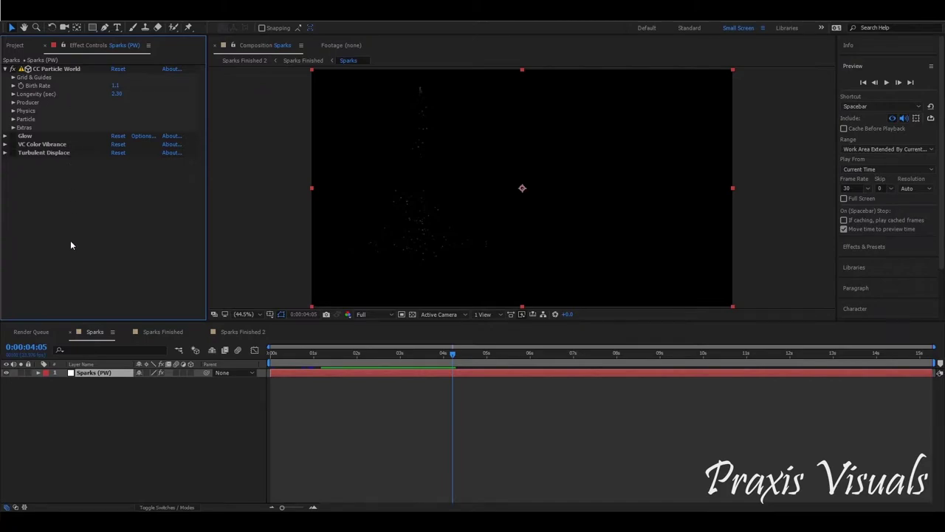
{"action": "left_click", "coordinate": [49, 68]}
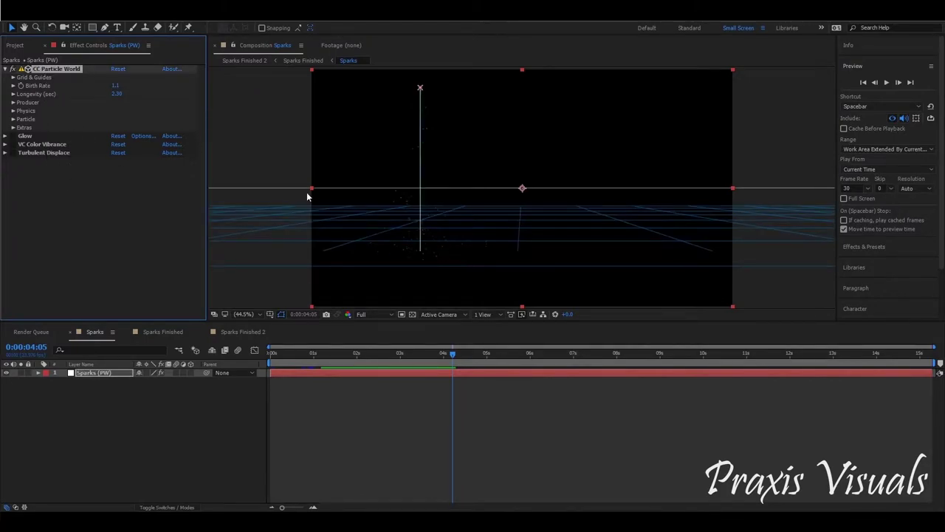
Set the Producer Position X and Y to -0.24 and preview the sparks.
{"action": "left_click", "coordinate": [13, 102]}
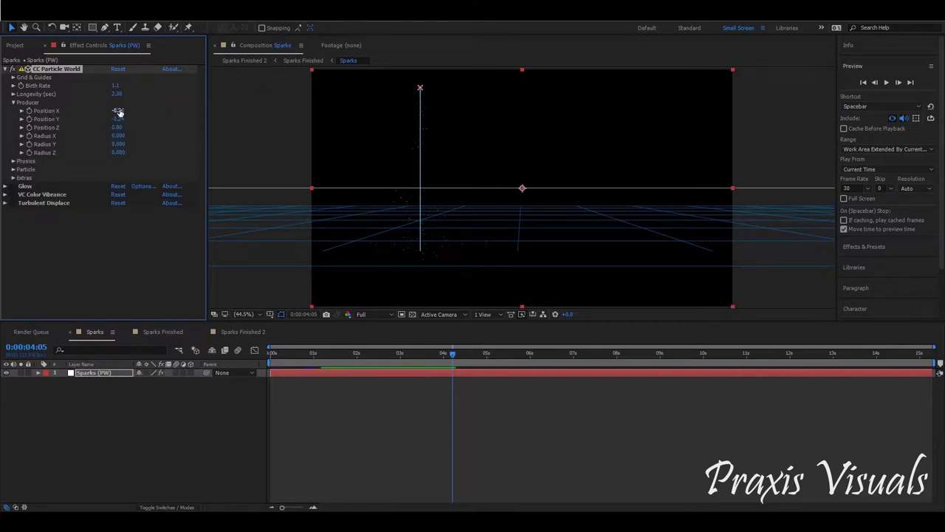
{"action": "left_click_drag", "start_coordinate": [118, 111], "coordinate": [137, 120]}
{"action": "mouse_move", "coordinate": [120, 124]}
{"action": "left_mouse_down"}
{"action": "mouse_move", "coordinate": [112, 126]}
{"action": "mouse_move", "coordinate": [126, 119]}
{"action": "mouse_move", "coordinate": [108, 122]}
{"action": "left_mouse_up"}
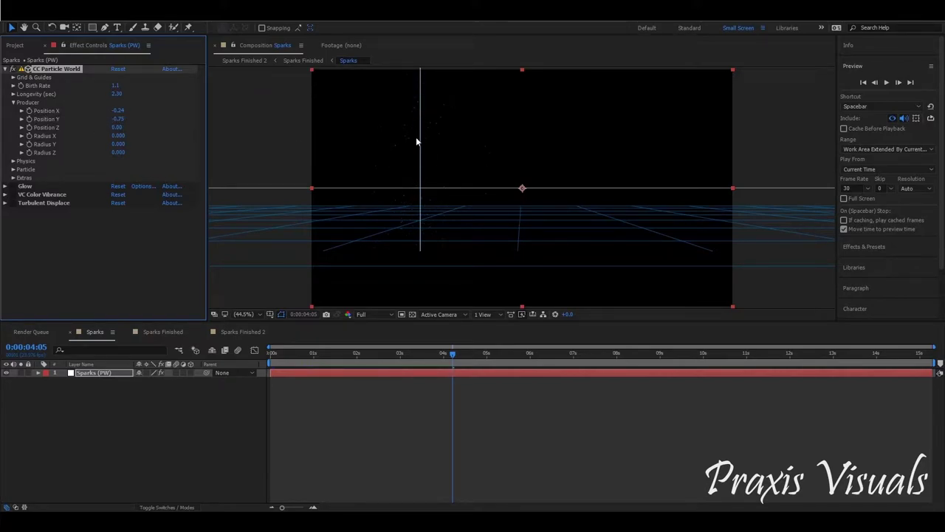
{"action": "left_click", "coordinate": [888, 82]}
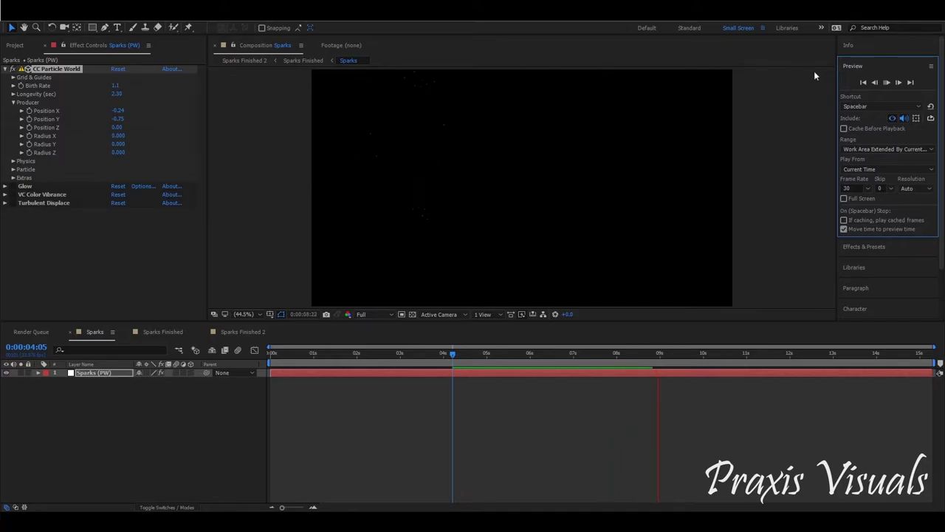
{"action": "left_click", "coordinate": [886, 83]}
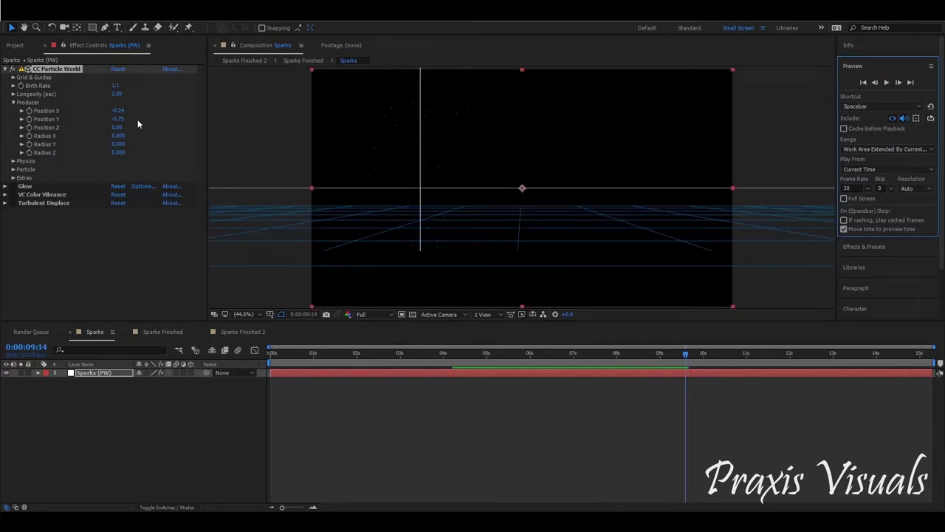
{"action": "left_click_drag", "start_coordinate": [120, 119], "coordinate": [118, 116]}
{"action": "key", "text": "space"}
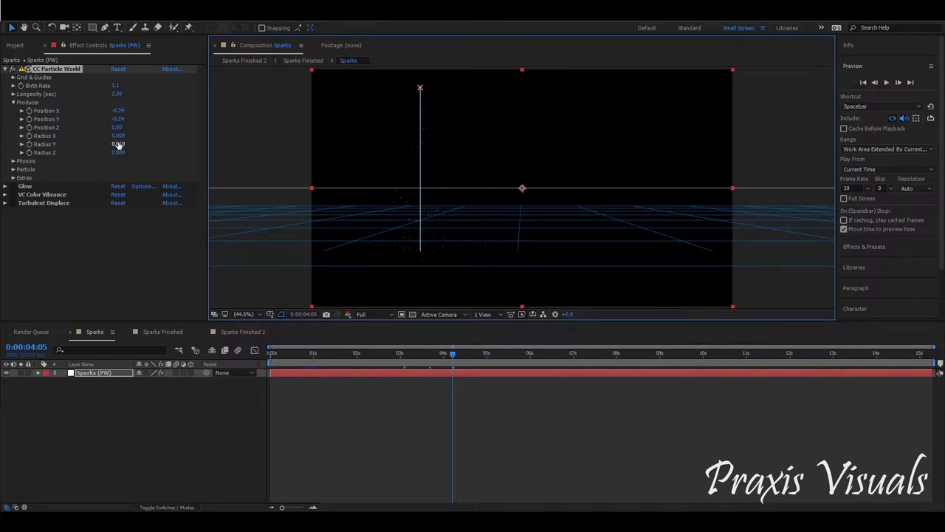
Preview Radius X at 0.160, then reset Radius X to 0.
{"action": "left_click_drag", "start_coordinate": [118, 145], "coordinate": [128, 136]}
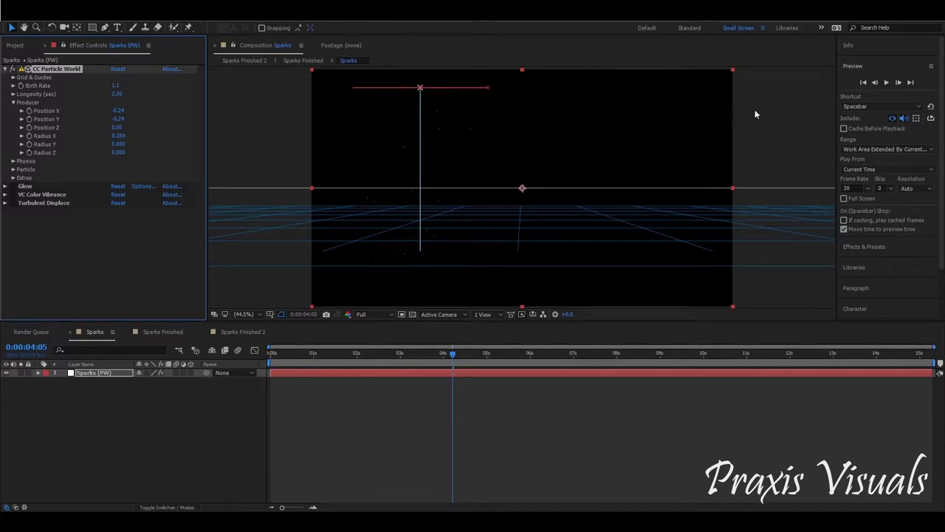
{"action": "left_click", "coordinate": [886, 82]}
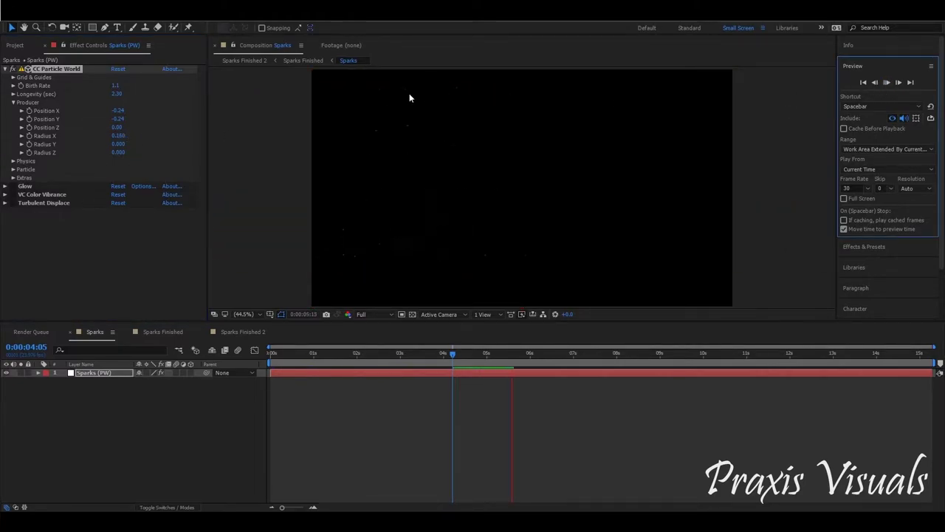
{"action": "left_click", "coordinate": [886, 82]}
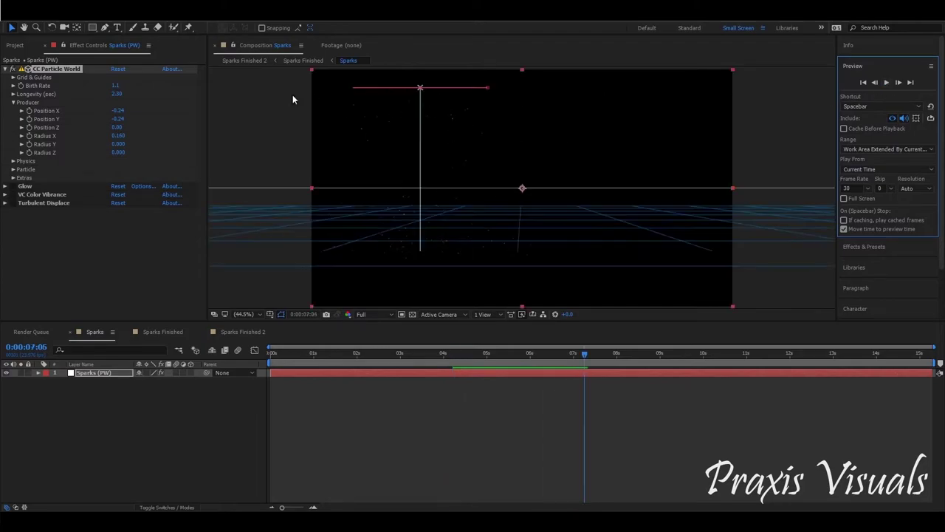
{"action": "left_click", "coordinate": [118, 135]}
{"action": "type", "text": "00"}
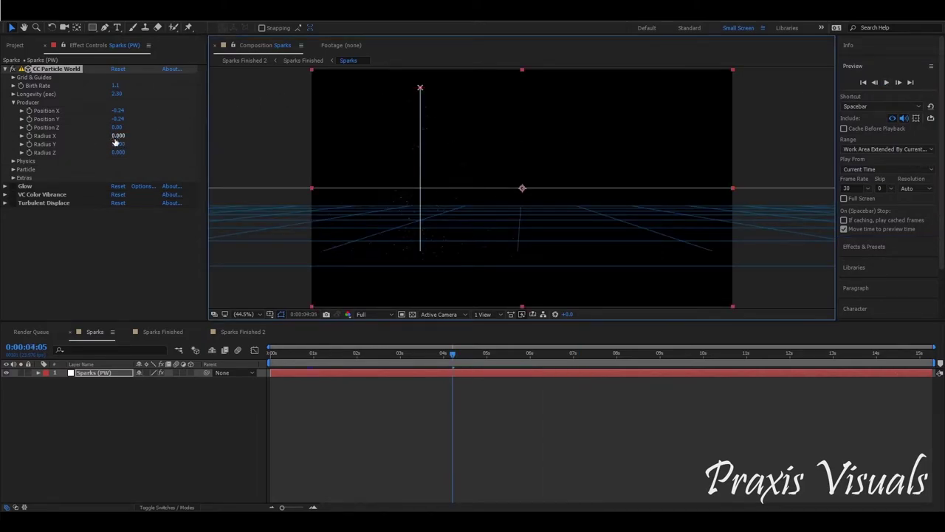
{"action": "key", "text": "Return"}
Collapse Producer, expand Physics, and keep the Animation type on Explosive.
{"action": "left_click", "coordinate": [13, 102]}
{"action": "left_click", "coordinate": [12, 111]}
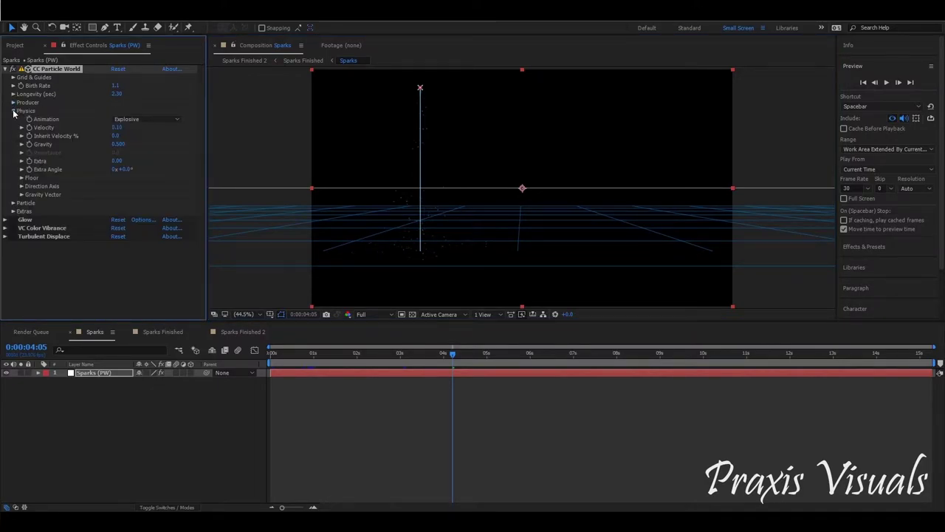
{"action": "left_click", "coordinate": [134, 119]}
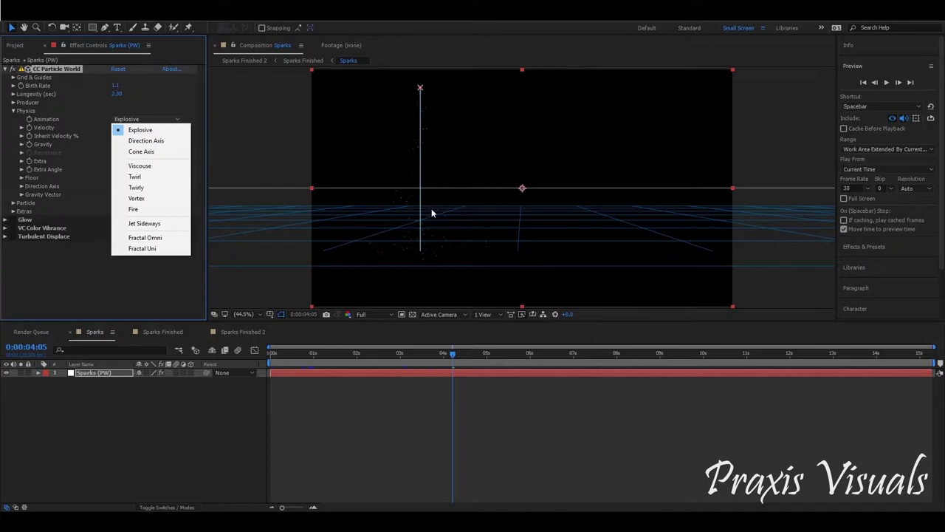
{"action": "left_click", "coordinate": [104, 137]}
{"action": "left_click", "coordinate": [22, 186]}
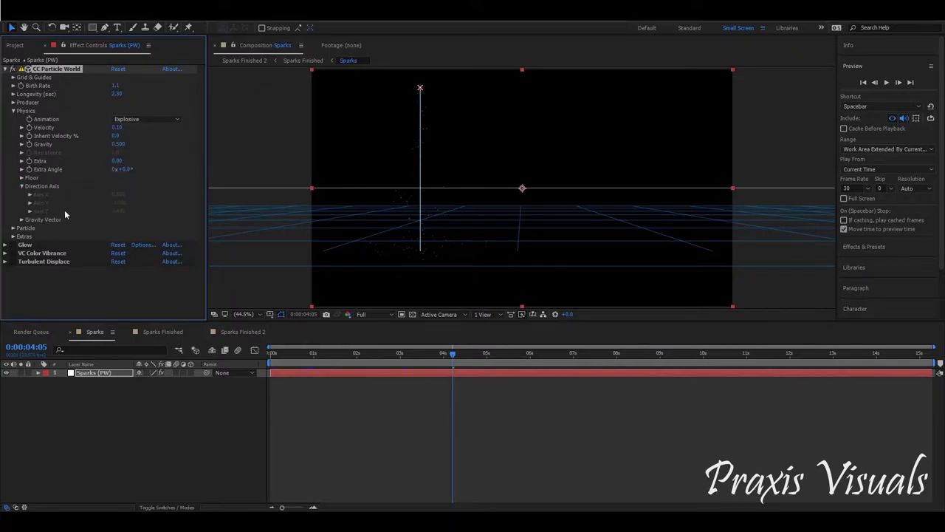
{"action": "left_click", "coordinate": [22, 187]}
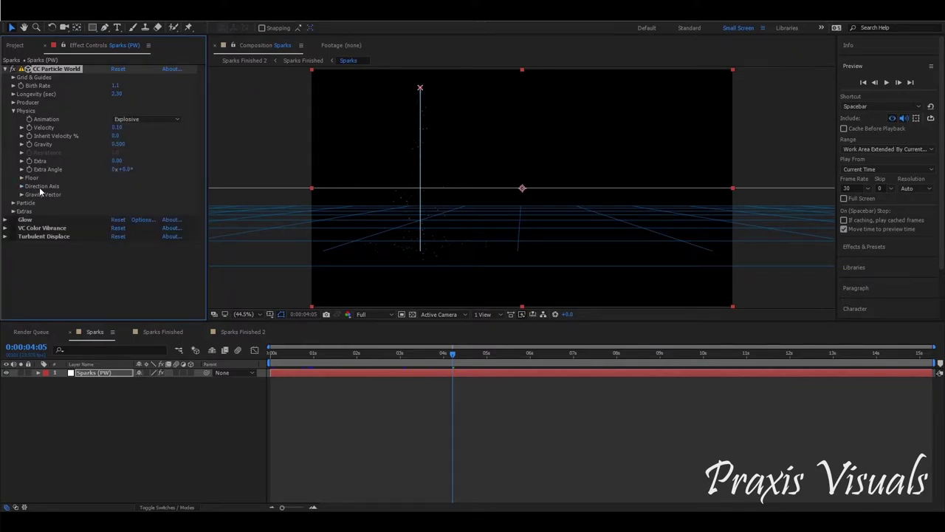
{"action": "left_click", "coordinate": [22, 186]}
{"action": "left_click", "coordinate": [22, 187]}
Test higher Gravity and Velocity values, reverting to Gravity 0.500 and Velocity 0.10.
{"action": "left_click", "coordinate": [118, 130]}
{"action": "left_click", "coordinate": [120, 145]}
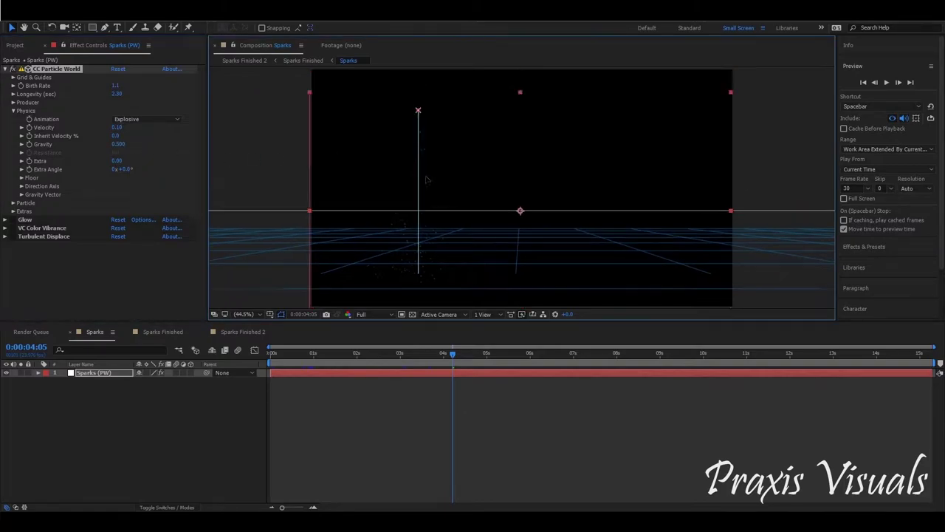
{"action": "mouse_move", "coordinate": [425, 150]}
{"action": "left_mouse_down"}
{"action": "mouse_move", "coordinate": [423, 172]}
{"action": "mouse_move", "coordinate": [414, 159]}
{"action": "left_mouse_up"}
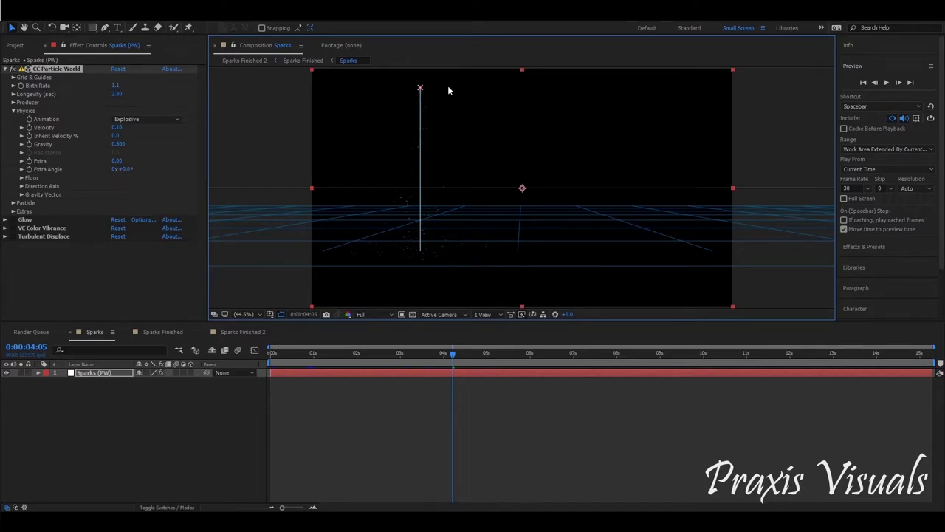
{"action": "left_click_drag", "start_coordinate": [118, 144], "coordinate": [138, 139]}
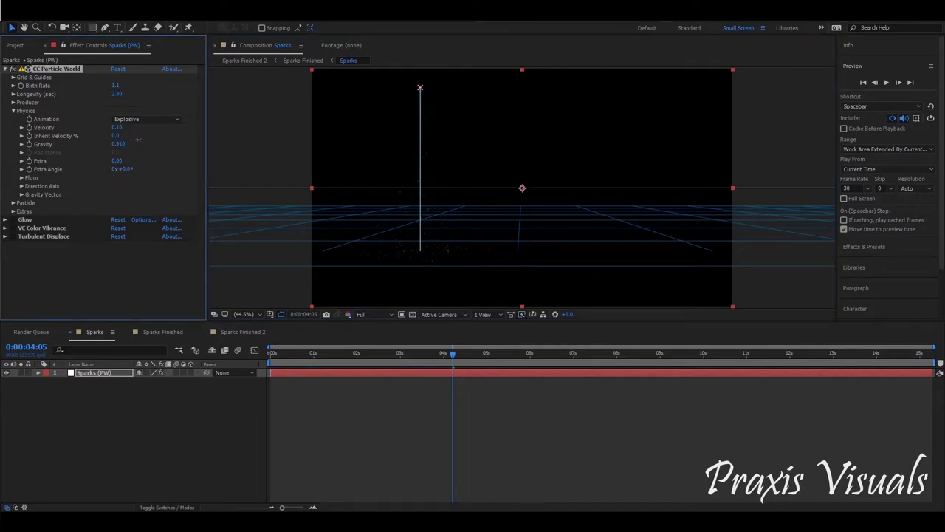
{"action": "key", "text": "ctrl+z"}
{"action": "key", "text": "ctrl+z"}
{"action": "left_click_drag", "start_coordinate": [122, 150], "coordinate": [233, 147]}
{"action": "left_click", "coordinate": [115, 93]}
{"action": "key", "text": "ctrl+z"}
{"action": "key", "text": "ctrl+shift+a"}
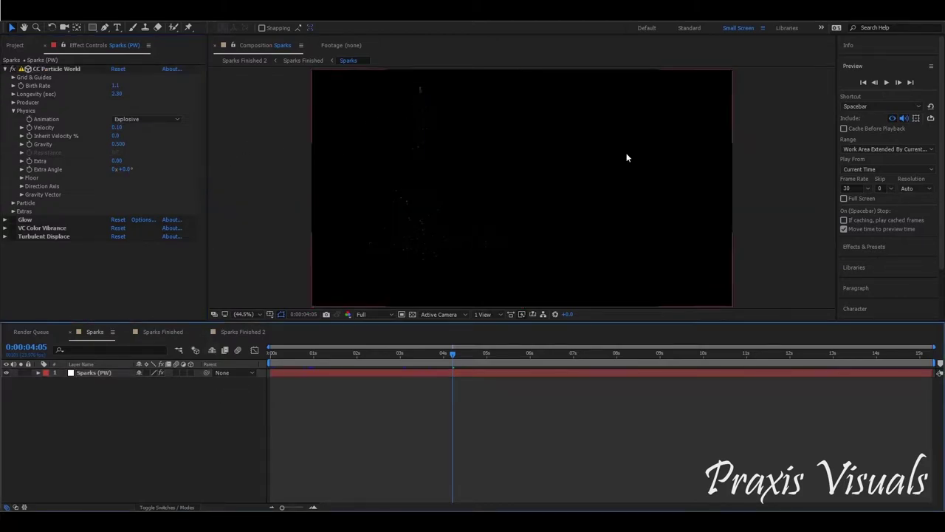
{"action": "left_click", "coordinate": [859, 96]}
{"action": "key", "text": "space"}
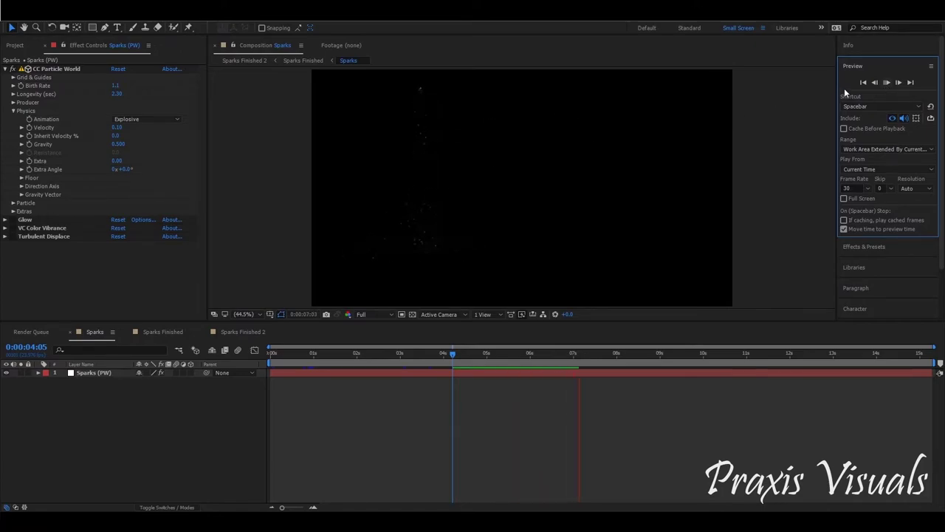
{"action": "left_click", "coordinate": [886, 82]}
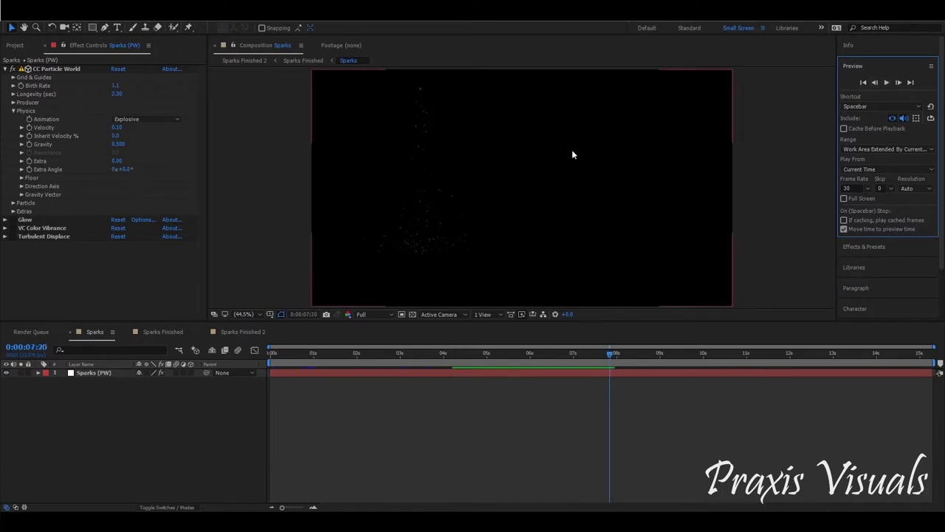
{"action": "left_click", "coordinate": [116, 137]}
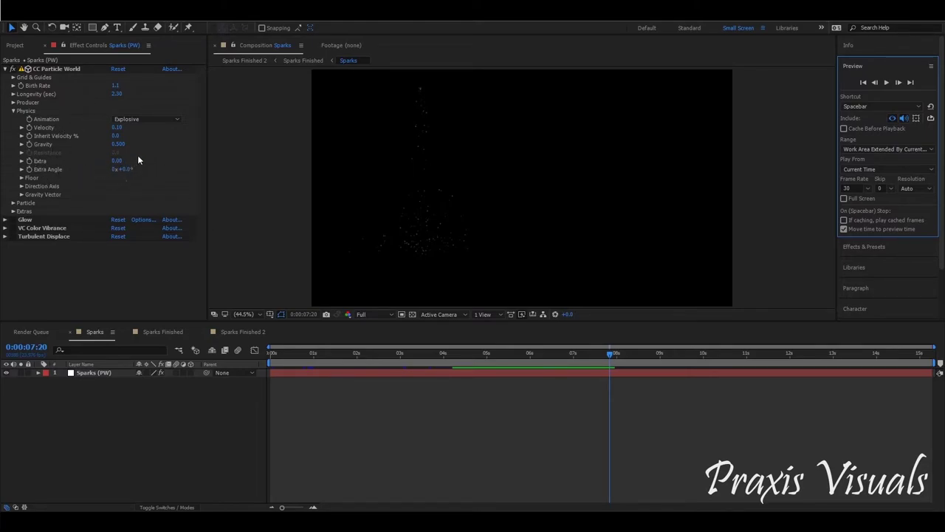
Try Floor Position 0.03, return it to 0.05, and deselect the Sparks layer.
{"action": "left_click", "coordinate": [21, 178]}
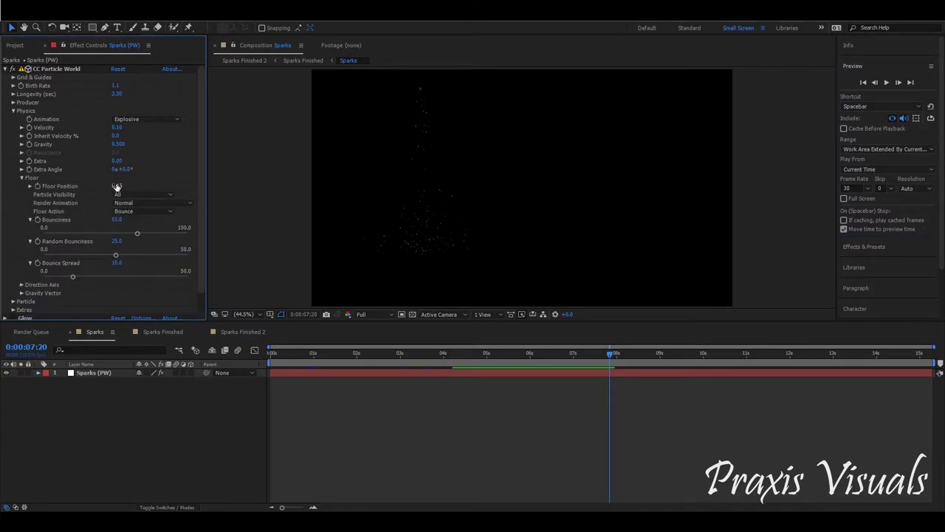
{"action": "left_click_drag", "start_coordinate": [118, 190], "coordinate": [108, 190]}
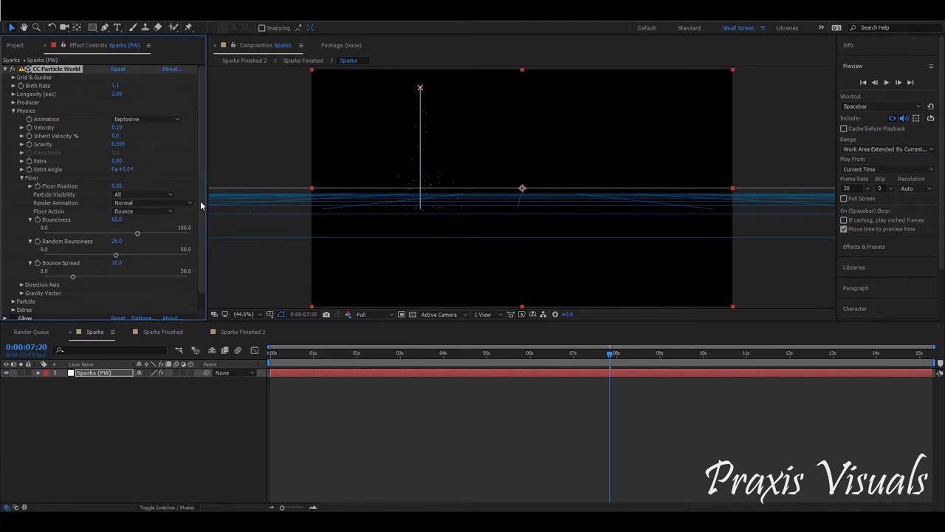
{"action": "left_click_drag", "start_coordinate": [117, 185], "coordinate": [101, 186]}
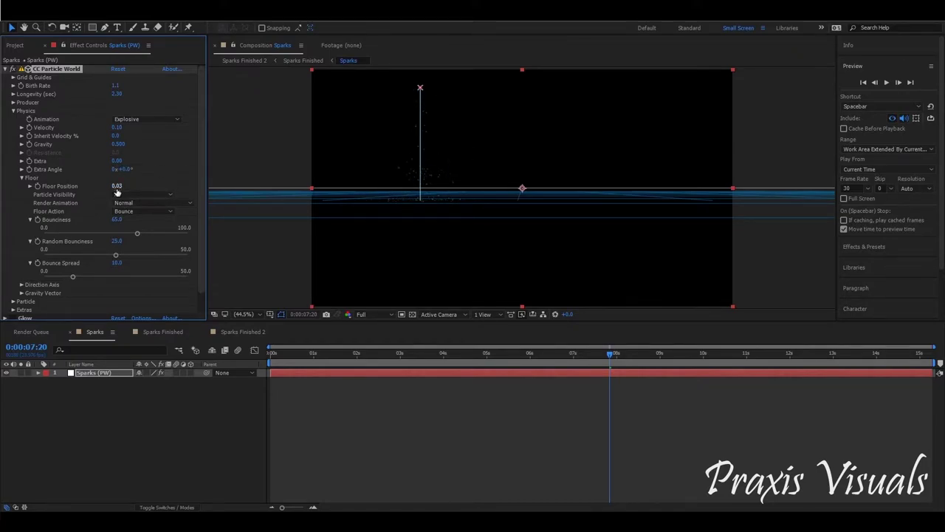
{"action": "left_click_drag", "start_coordinate": [114, 186], "coordinate": [117, 189]}
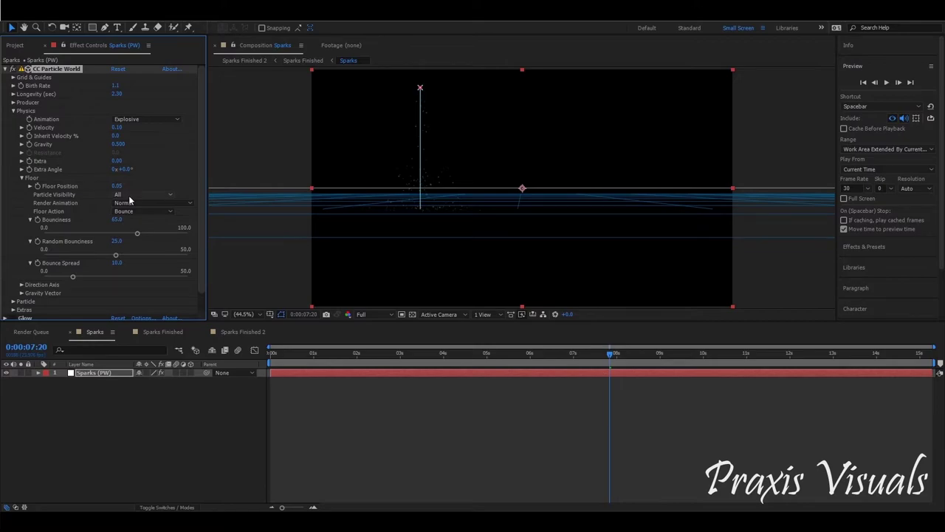
{"action": "key", "text": "ctrl+shift+a"}
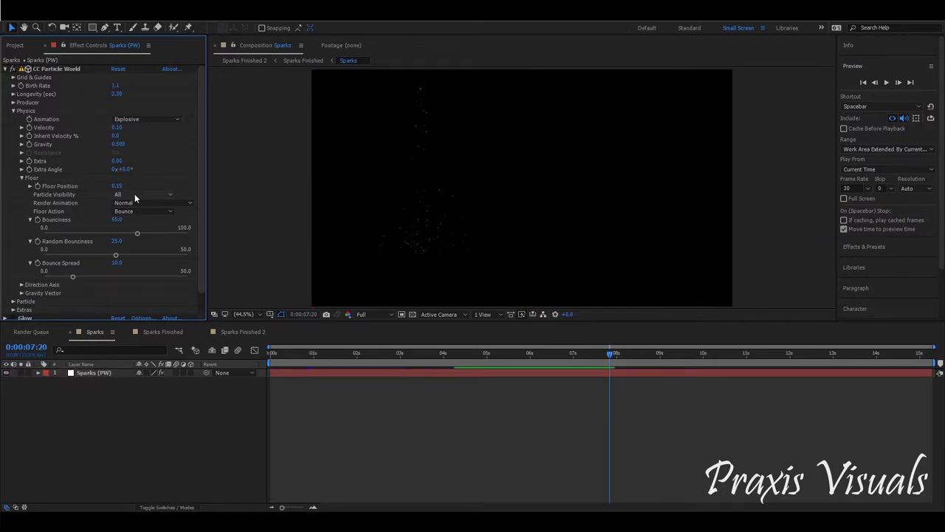
Keep Particle Visibility All and Render Animation Normal, and set Floor Action to None.
{"action": "left_click", "coordinate": [135, 193]}
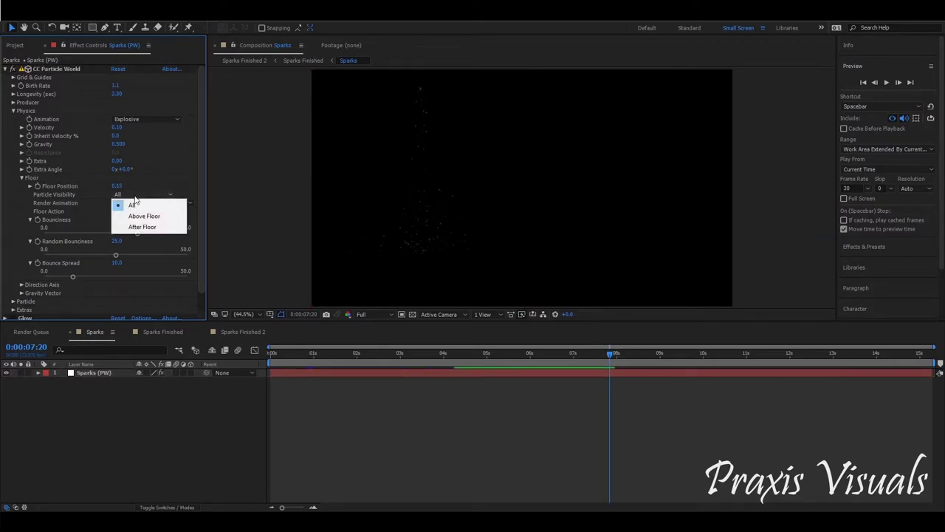
{"action": "left_click", "coordinate": [143, 201]}
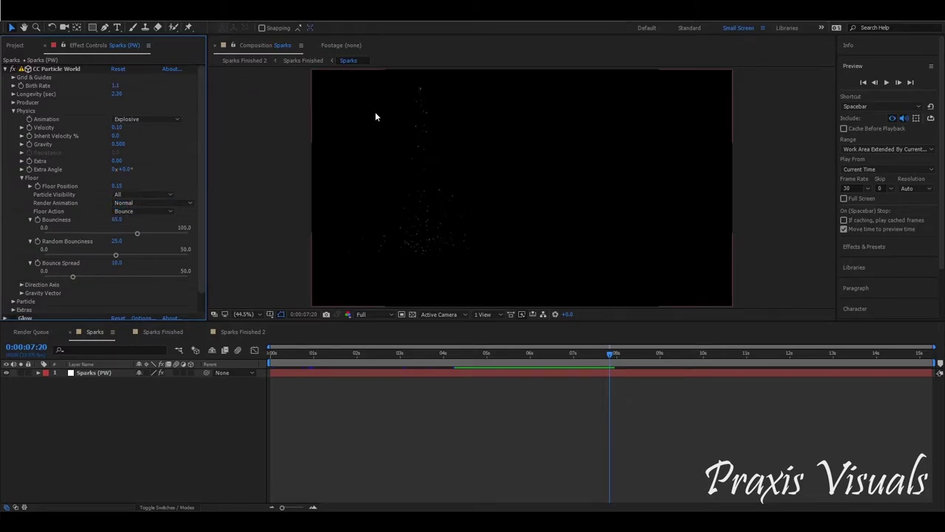
{"action": "left_click", "coordinate": [126, 203]}
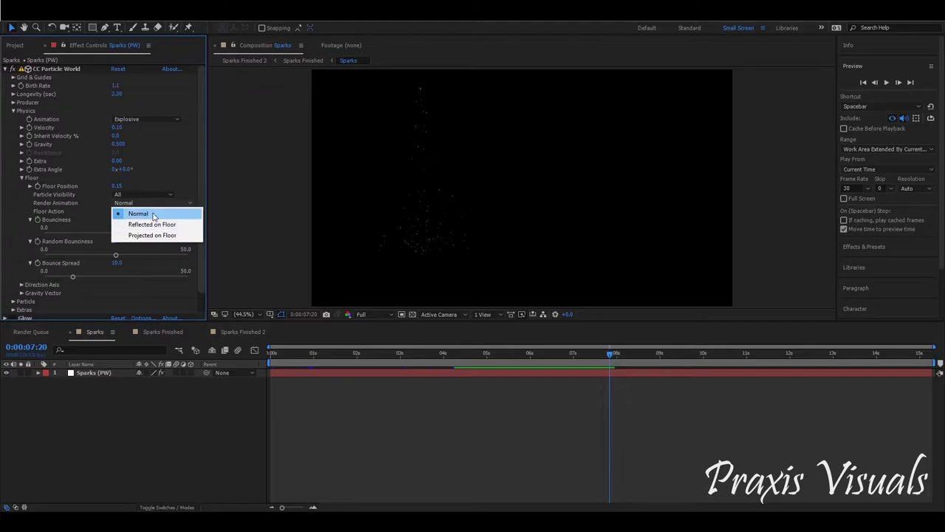
{"action": "left_click", "coordinate": [138, 213]}
{"action": "left_click", "coordinate": [151, 213]}
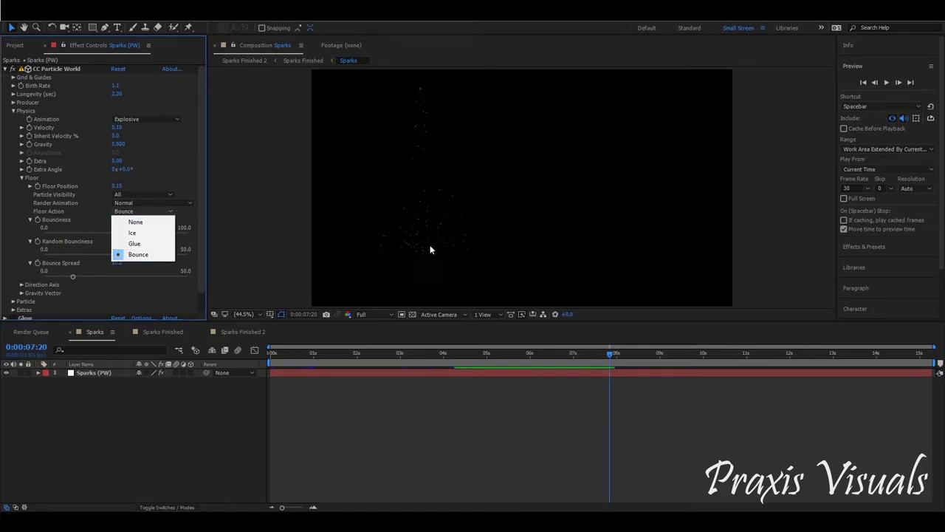
{"action": "left_click", "coordinate": [137, 222]}
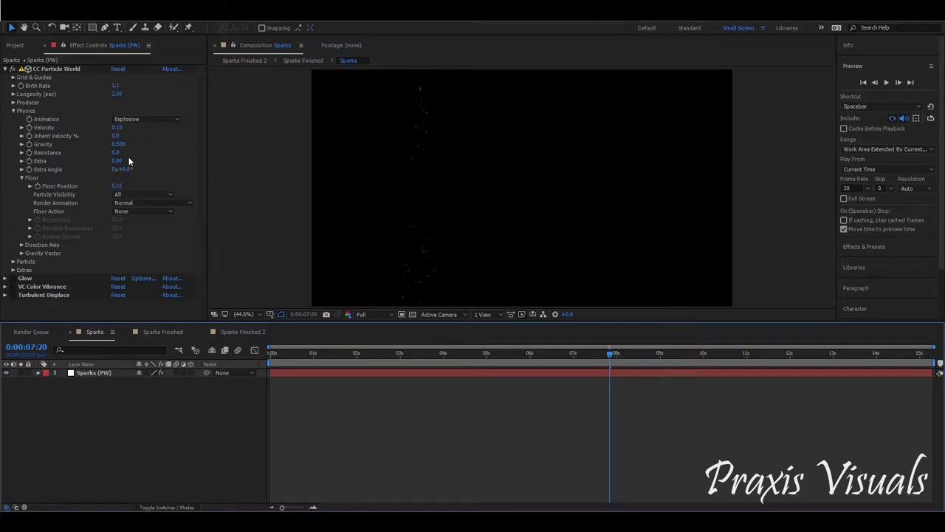
{"action": "left_click", "coordinate": [13, 102]}
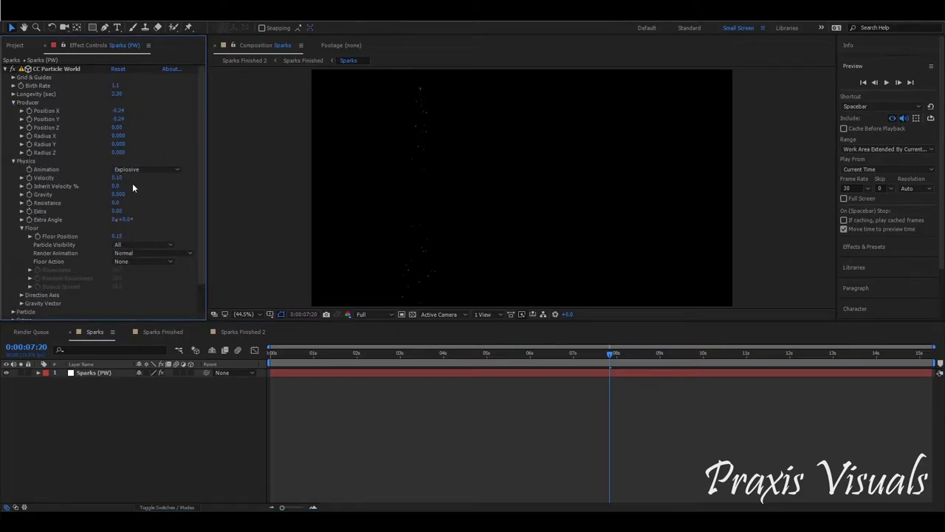
{"action": "left_click", "coordinate": [13, 102]}
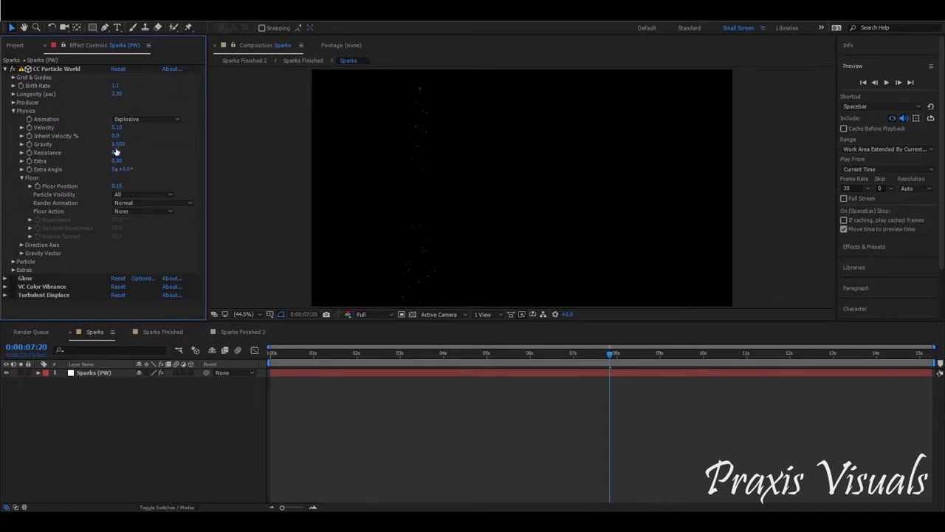
Set Floor Action to Bounce, undo a Bounciness 100 test, and raise Bounce Spread to 10.
{"action": "left_click", "coordinate": [132, 212]}
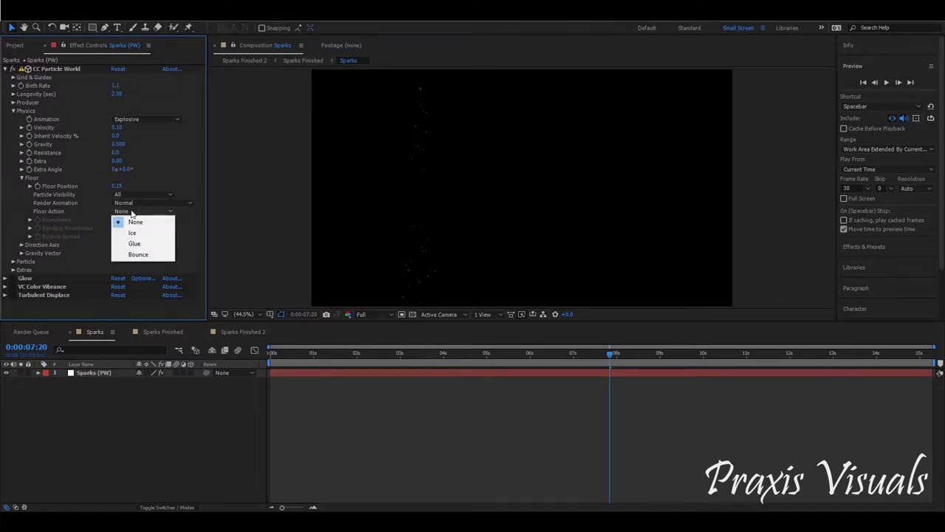
{"action": "left_click", "coordinate": [154, 255]}
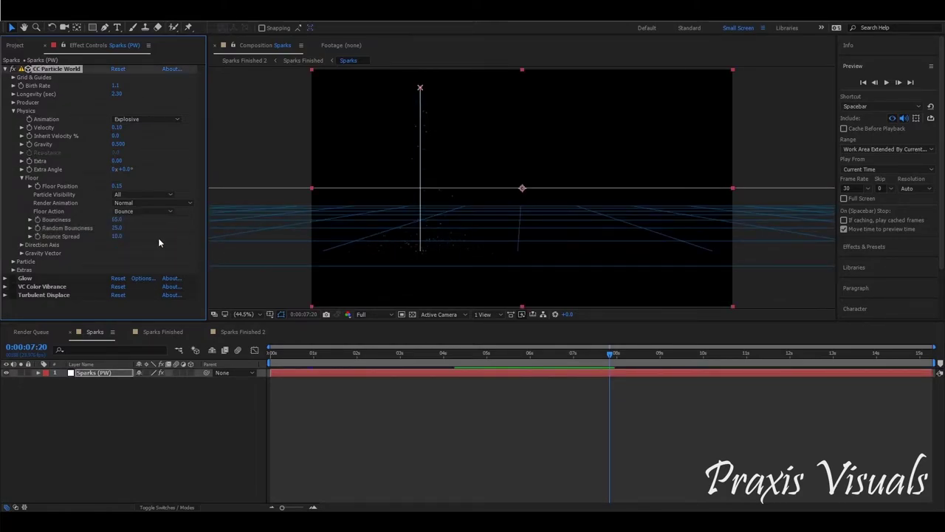
{"action": "left_click", "coordinate": [178, 241]}
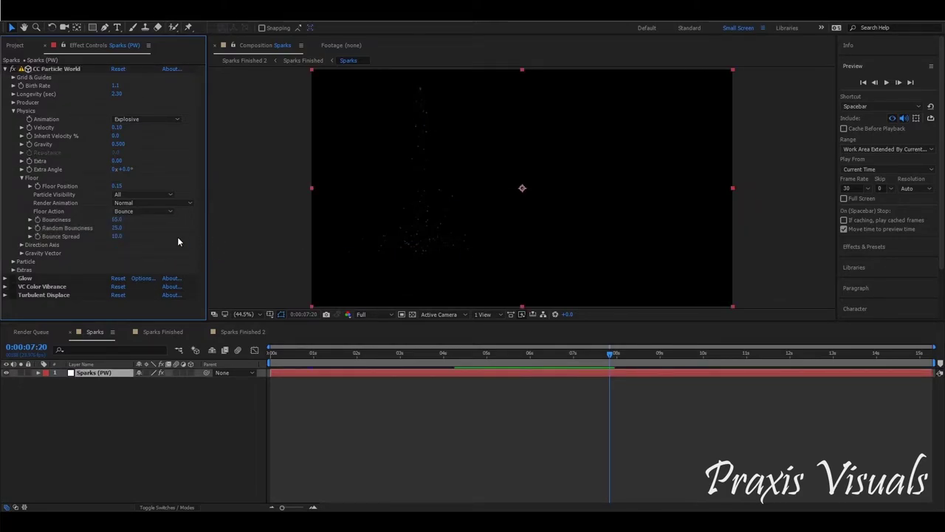
{"action": "left_click", "coordinate": [126, 220]}
{"action": "left_click_drag", "start_coordinate": [133, 220], "coordinate": [147, 225]}
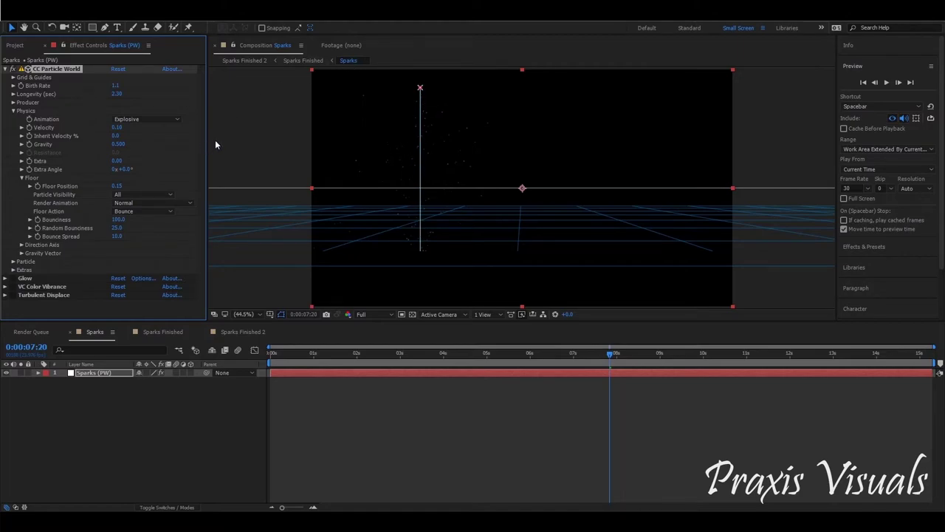
{"action": "key", "text": "ctrl+z"}
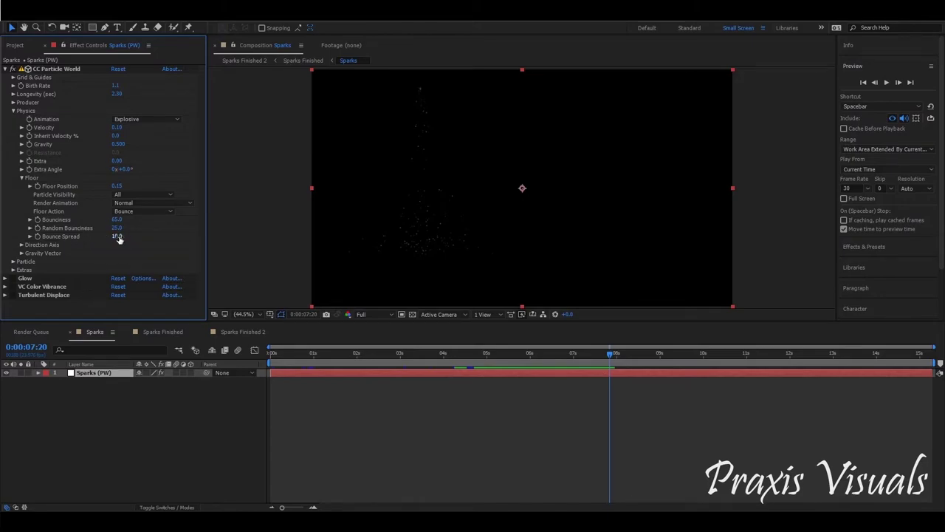
{"action": "left_click_drag", "start_coordinate": [118, 238], "coordinate": [157, 235]}
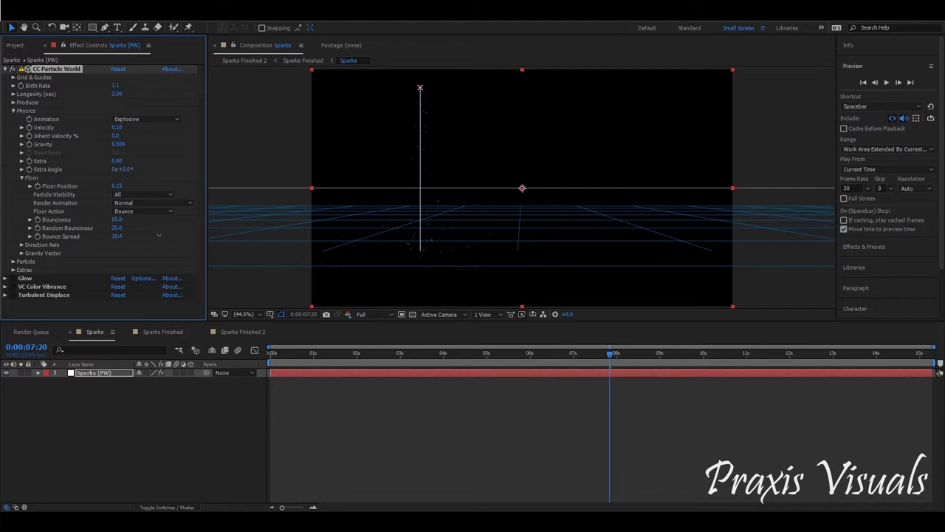
Preview the bouncing sparks animation from the start.
{"action": "left_click", "coordinate": [888, 82]}
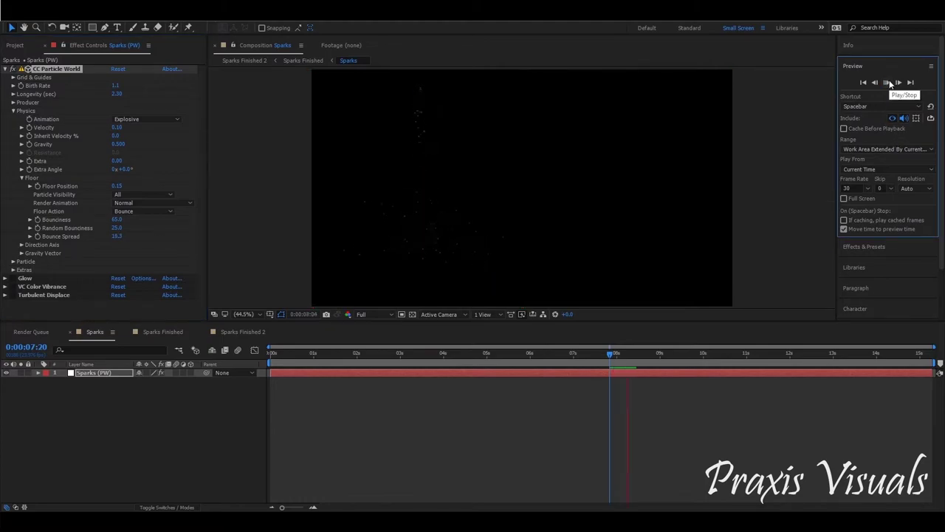
{"action": "key", "text": "space"}
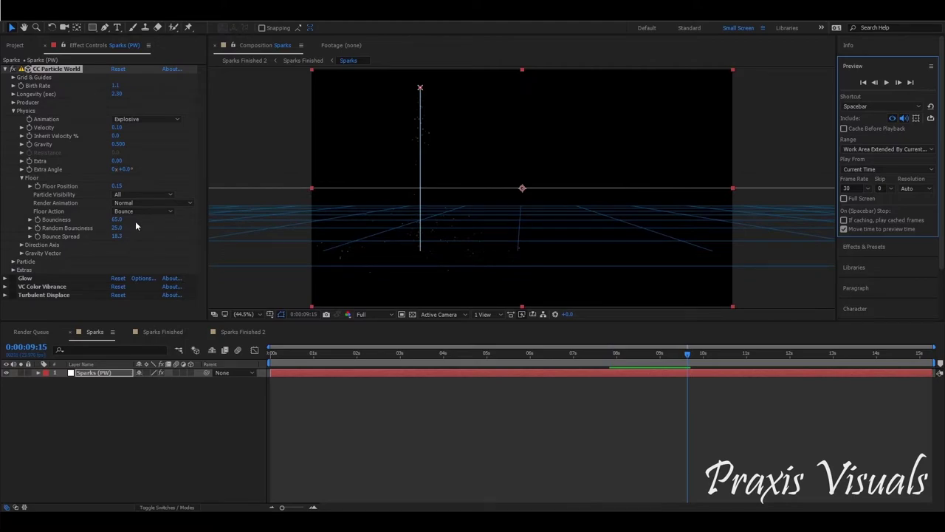
{"action": "key", "text": "space"}
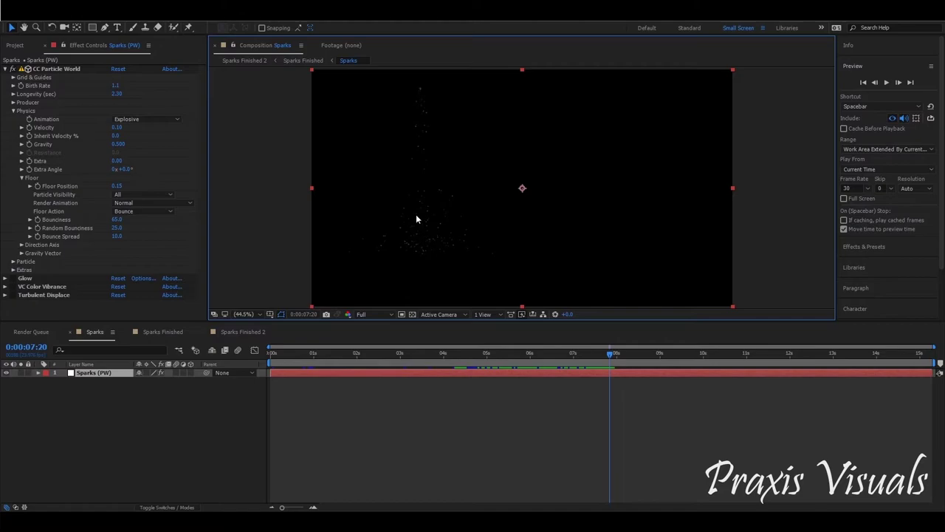
Collapse Floor and expand the Particle group, keeping Particle Type as Faded Sphere.
{"action": "left_click", "coordinate": [22, 178]}
{"action": "left_click", "coordinate": [21, 187]}
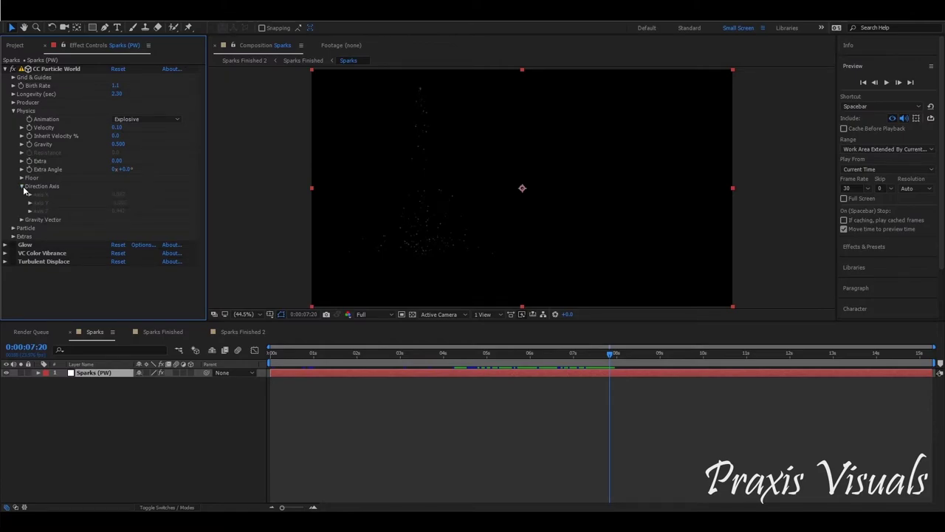
{"action": "left_click", "coordinate": [22, 186]}
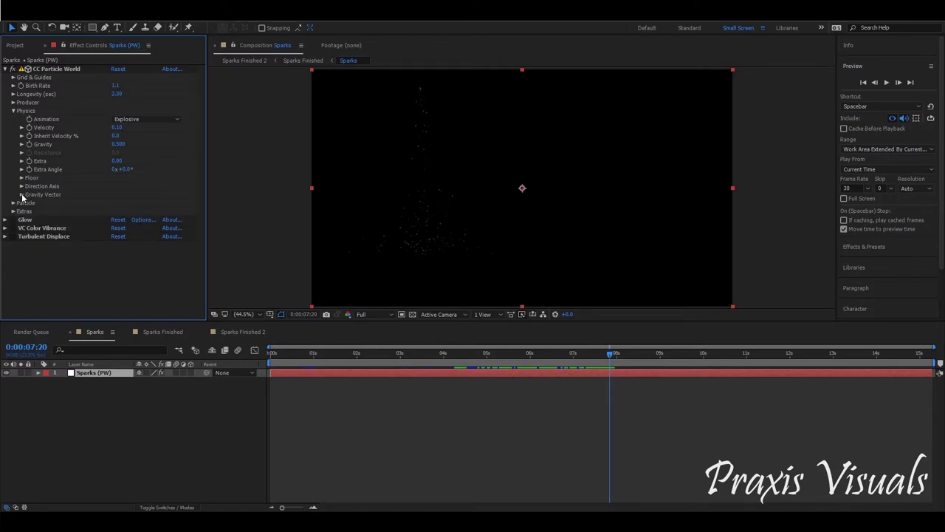
{"action": "left_click", "coordinate": [22, 195]}
{"action": "left_click", "coordinate": [22, 195]}
{"action": "left_click", "coordinate": [13, 203]}
{"action": "scroll", "coordinate": [74, 199], "scroll_direction": "down", "scroll_amount": 1}
{"action": "left_click", "coordinate": [141, 189]}
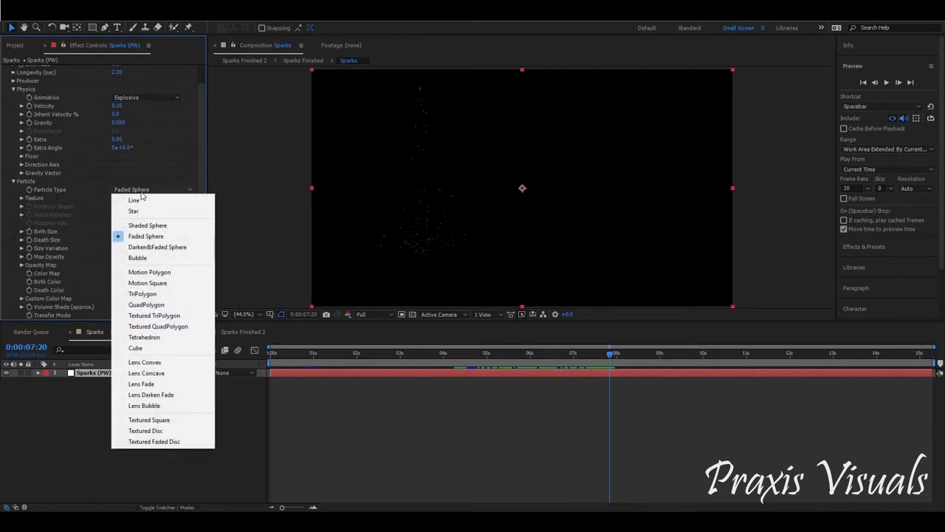
{"action": "left_click", "coordinate": [144, 236]}
{"action": "left_click", "coordinate": [22, 198]}
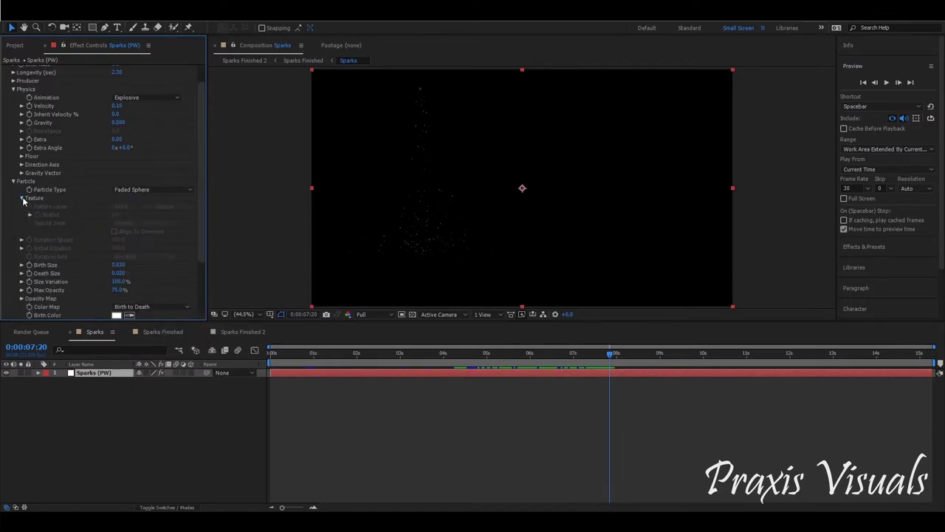
{"action": "left_click", "coordinate": [23, 198]}
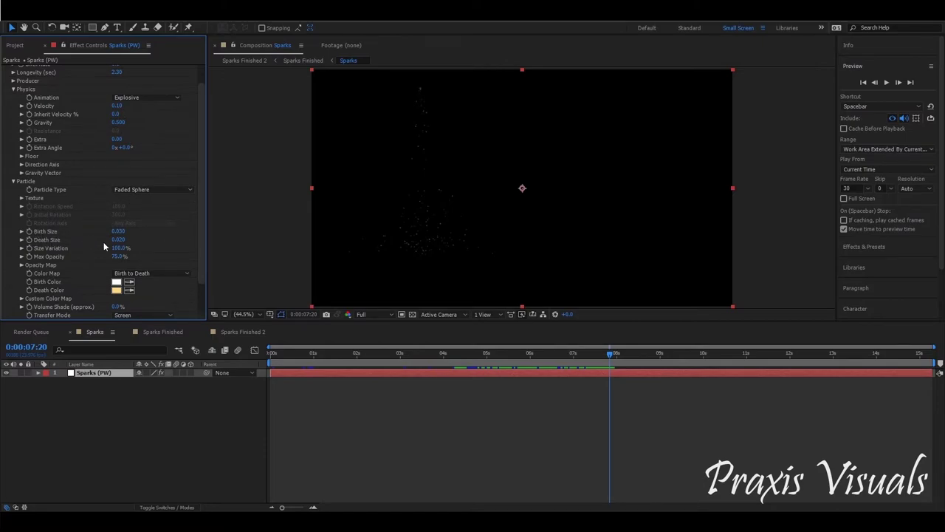
Try Death Size 0.030 and higher Max Opacity, keeping Birth Size 0.030 and Max Opacity 75%.
{"action": "left_click", "coordinate": [123, 239]}
{"action": "left_click", "coordinate": [117, 232]}
{"action": "key", "text": "Return"}
{"action": "left_click", "coordinate": [122, 240]}
{"action": "type", "text": "0.03"}
{"action": "key", "text": "Return"}
{"action": "left_click_drag", "start_coordinate": [123, 240], "coordinate": [123, 242]}
{"action": "left_click_drag", "start_coordinate": [127, 256], "coordinate": [152, 257]}
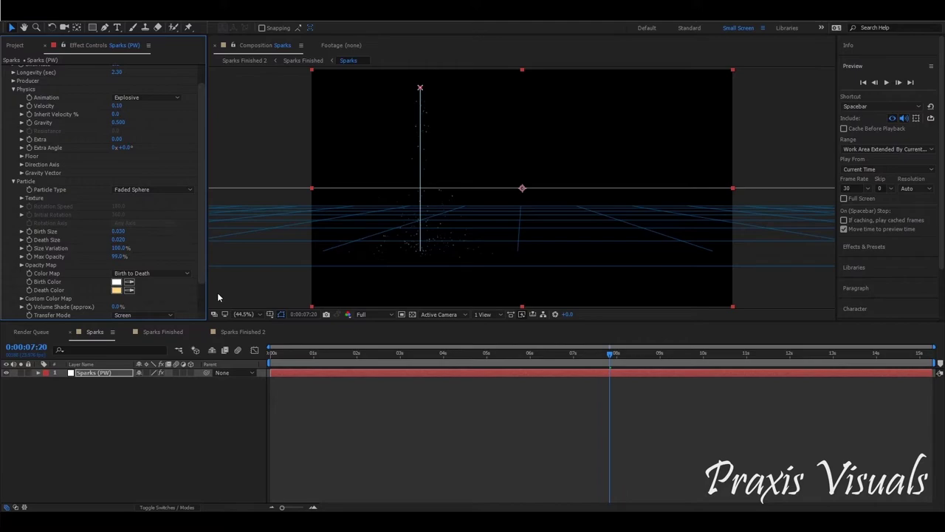
{"action": "key", "text": "ctrl+z"}
{"action": "key", "text": "ctrl+z"}
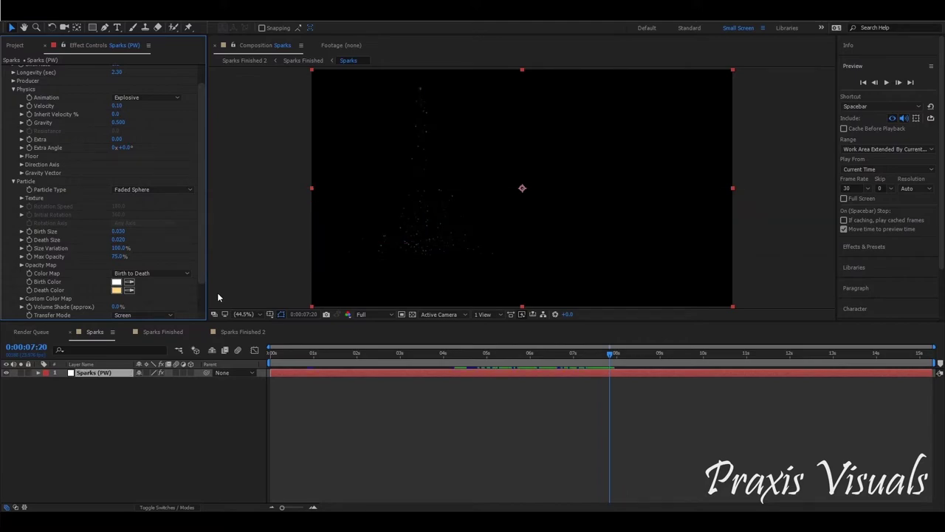
{"action": "left_click", "coordinate": [22, 265]}
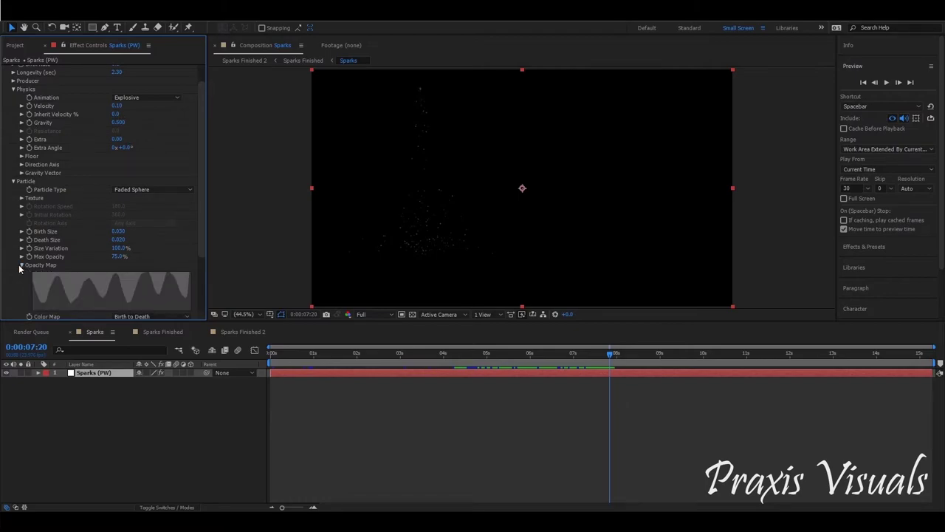
{"action": "scroll", "coordinate": [111, 294], "scroll_direction": "down", "scroll_amount": 2}
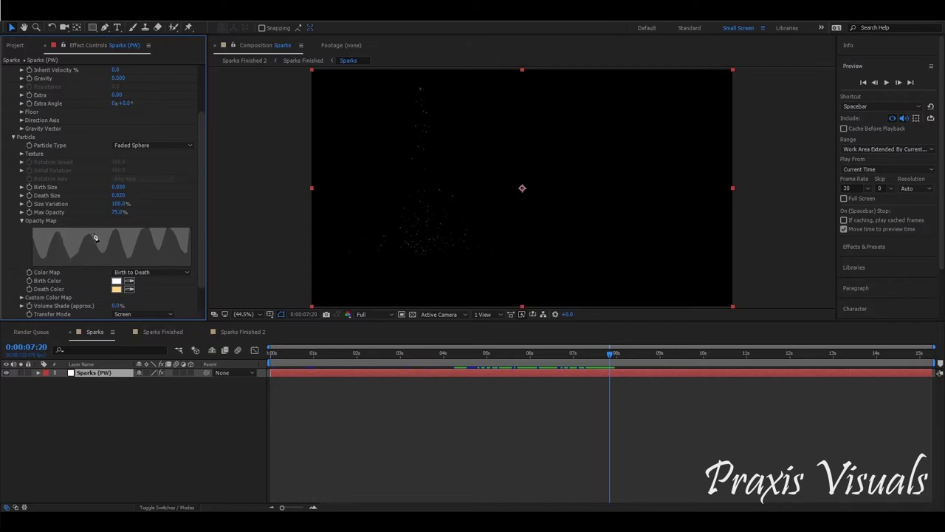
{"action": "left_click", "coordinate": [22, 221]}
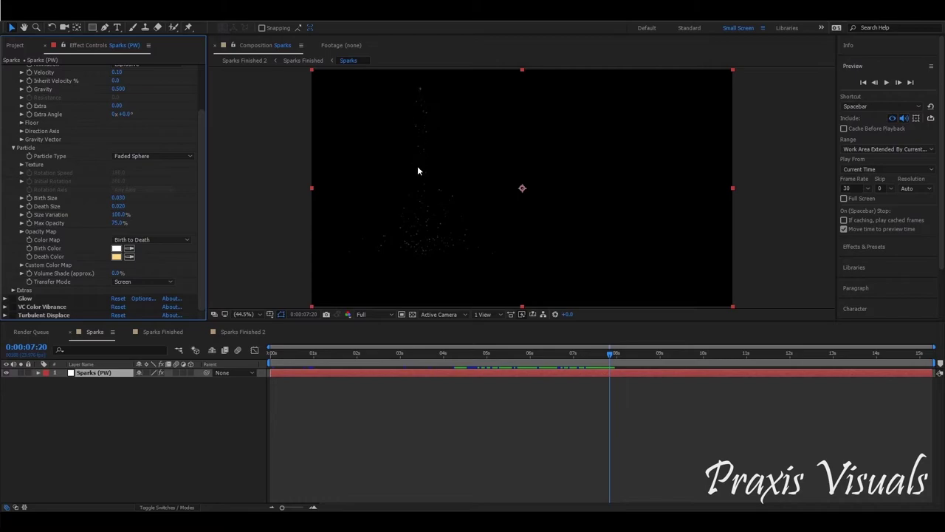
{"action": "left_click", "coordinate": [116, 256]}
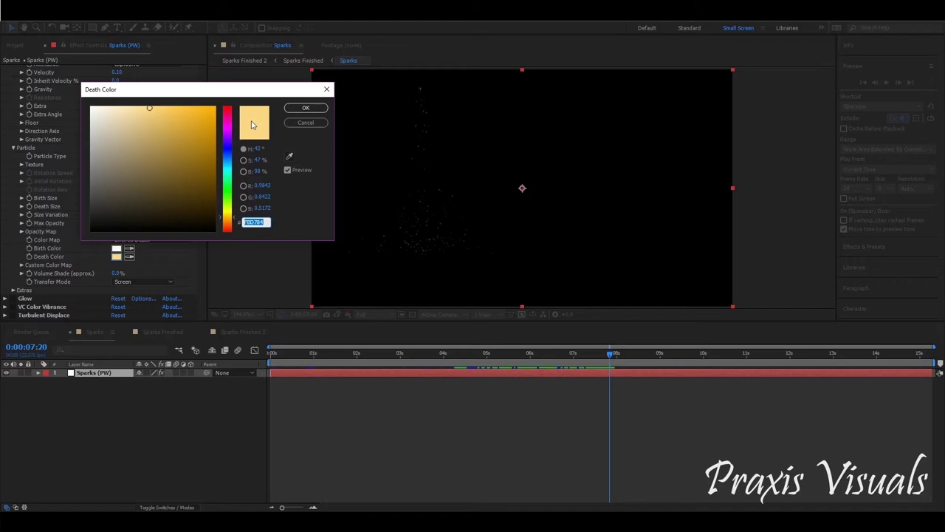
{"action": "left_click", "coordinate": [290, 124]}
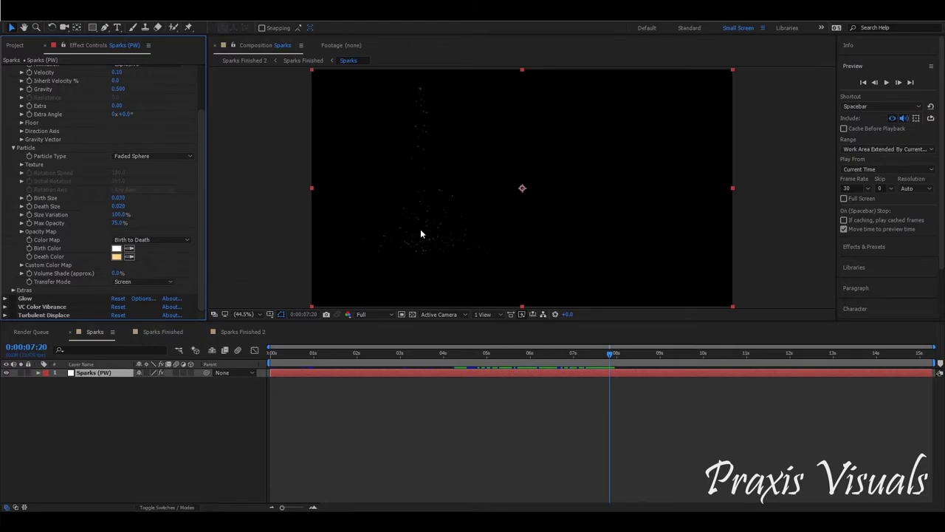
{"action": "scroll", "coordinate": [33, 164], "scroll_direction": "up", "scroll_amount": 3}
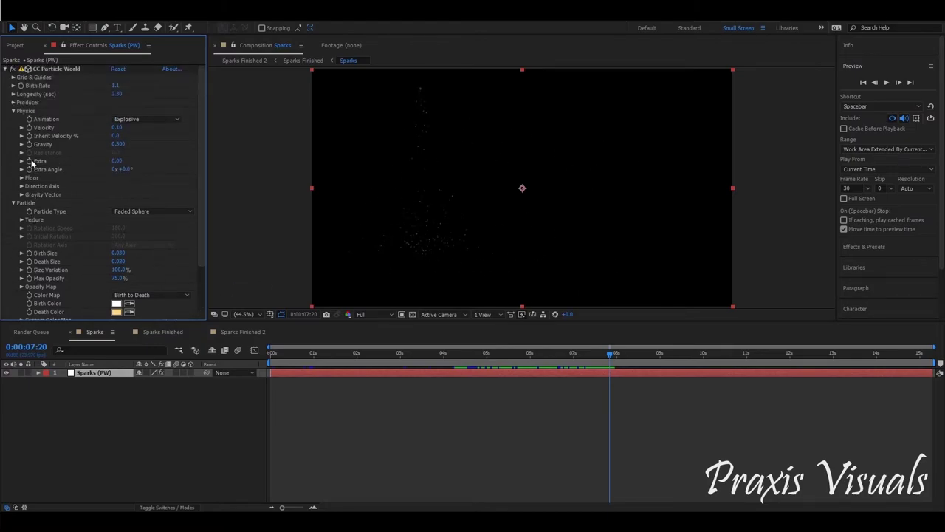
Preview the sparks, enable Glow, and zoom to 200% on a frame near 1.5 s.
{"action": "left_click", "coordinate": [5, 69]}
{"action": "left_click", "coordinate": [885, 82]}
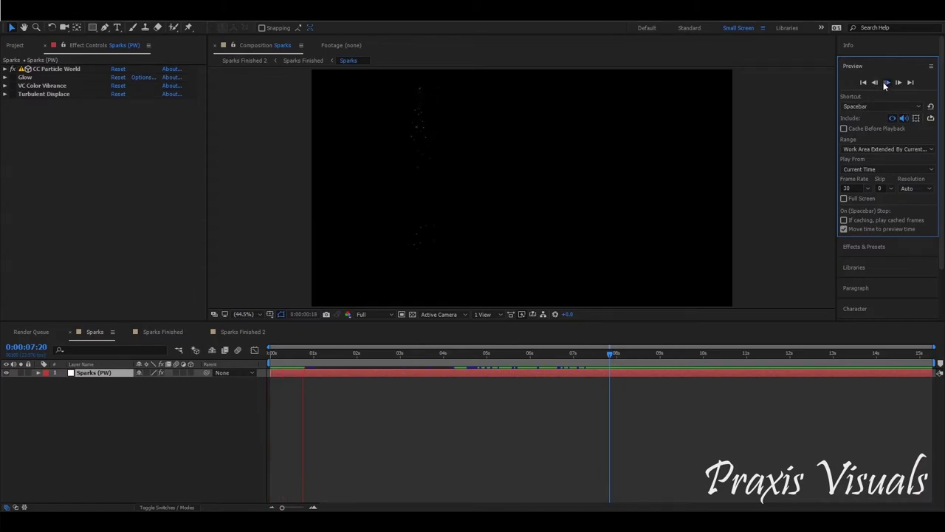
{"action": "left_click", "coordinate": [886, 82]}
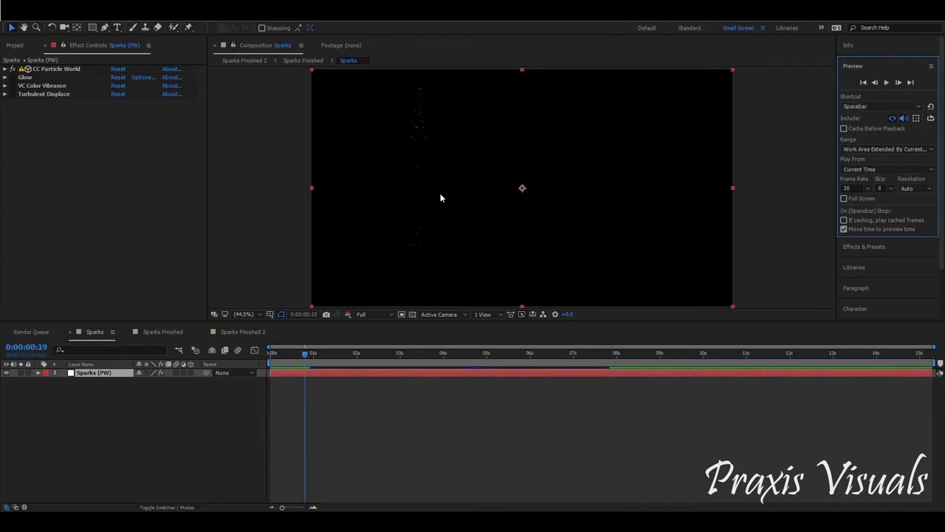
{"action": "left_click", "coordinate": [25, 78]}
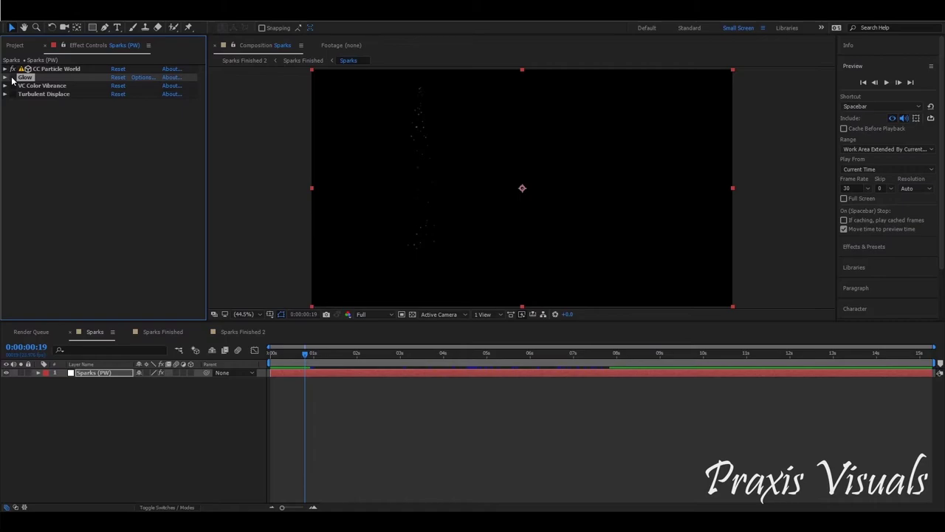
{"action": "left_click", "coordinate": [12, 77]}
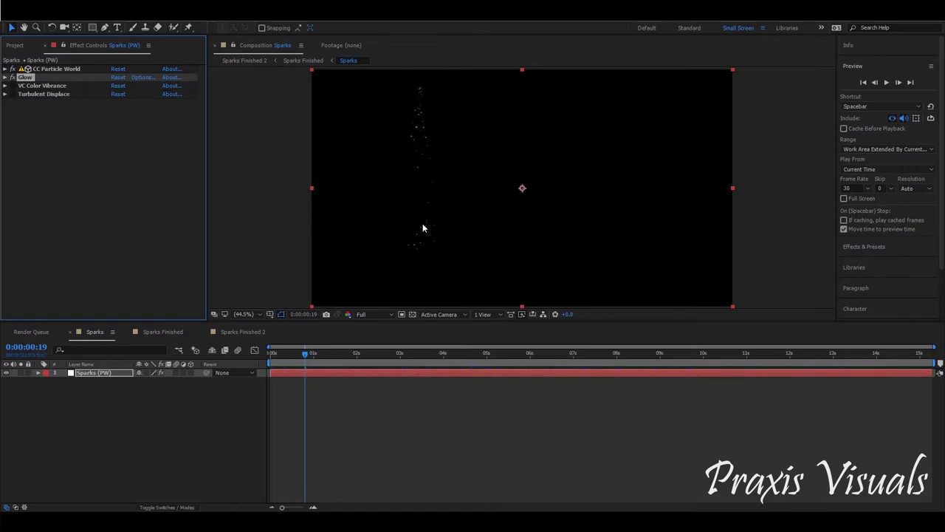
{"action": "left_click_drag", "start_coordinate": [307, 354], "coordinate": [341, 360]}
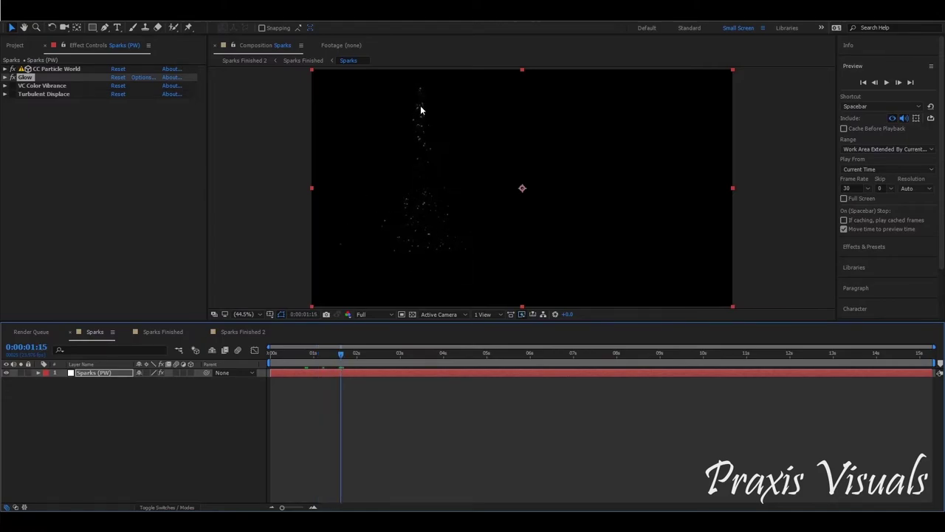
{"action": "key", "text": "period"}
{"action": "key", "text": "period"}
{"action": "key", "text": "period"}
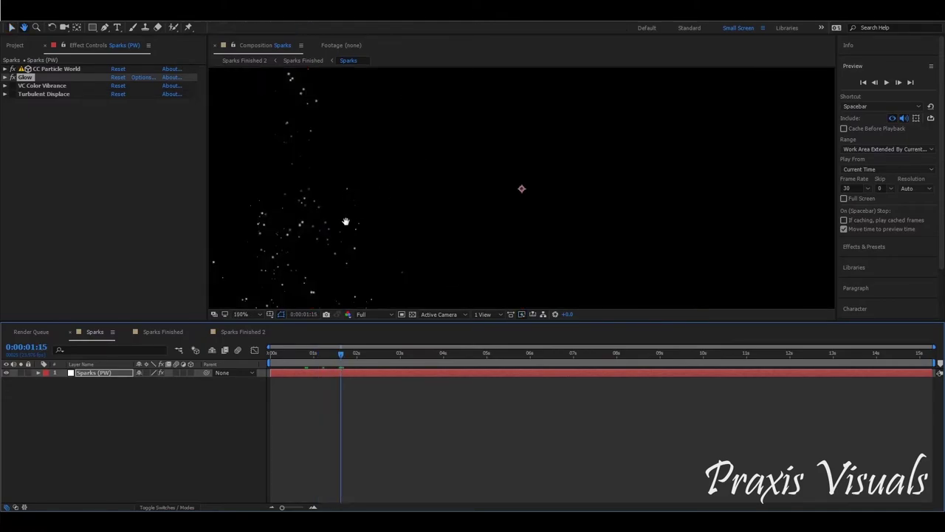
{"action": "left_click_drag", "start_coordinate": [330, 247], "coordinate": [548, 164]}
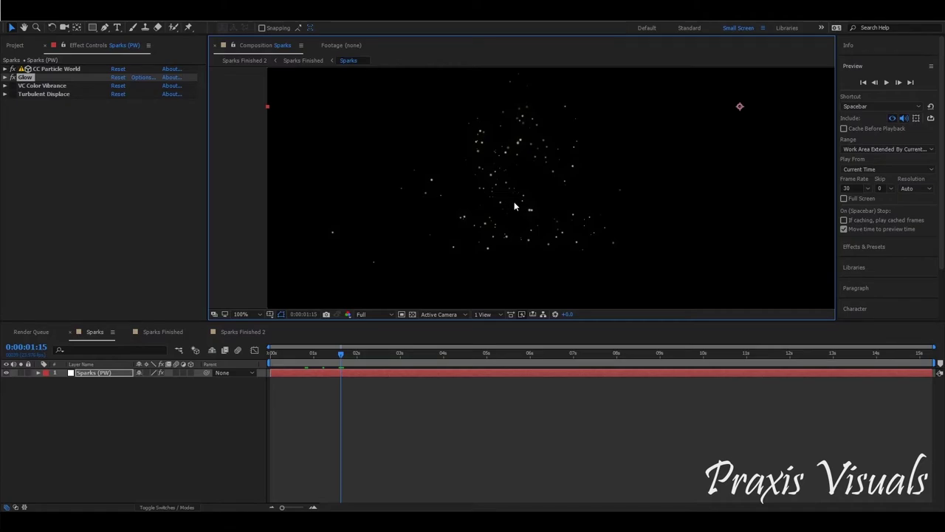
{"action": "key", "text": "period"}
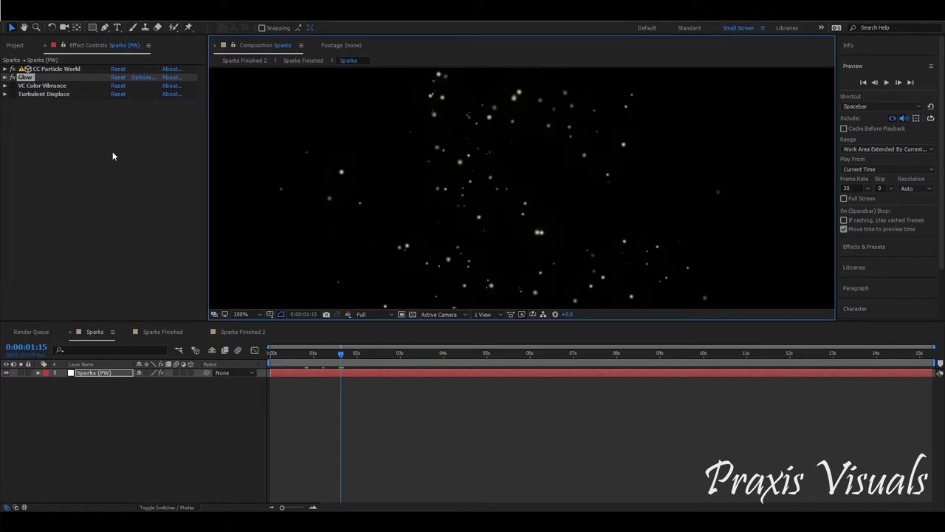
Check Glow's Threshold 82%, Radius 26 and Original Colors, then collapse its settings.
{"action": "left_click", "coordinate": [5, 76]}
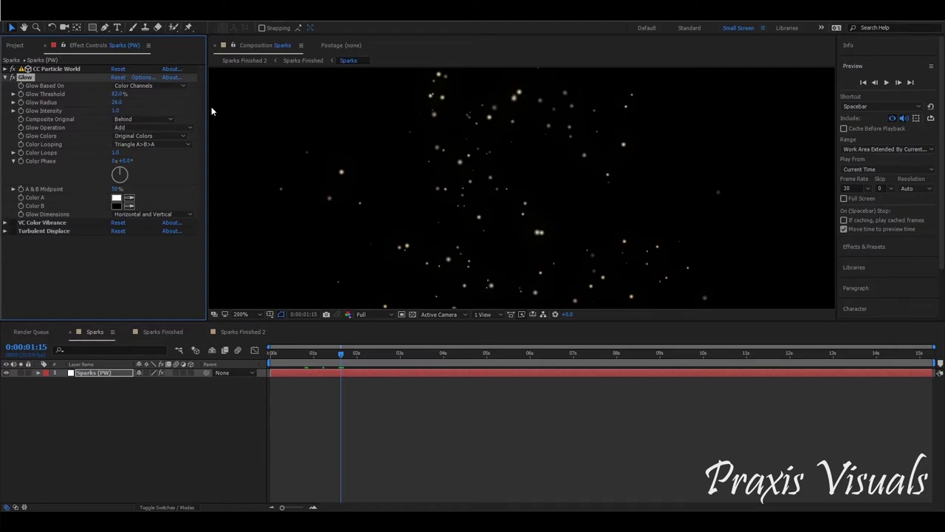
{"action": "left_click", "coordinate": [120, 93]}
{"action": "scroll", "coordinate": [552, 221], "scroll_direction": "down", "scroll_amount": 2}
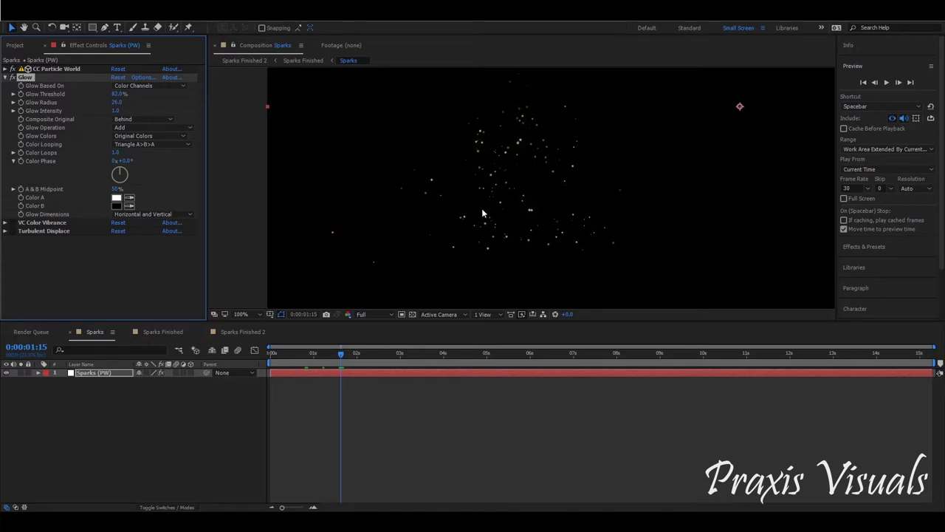
{"action": "scroll", "coordinate": [573, 183], "scroll_direction": "down", "scroll_amount": 2}
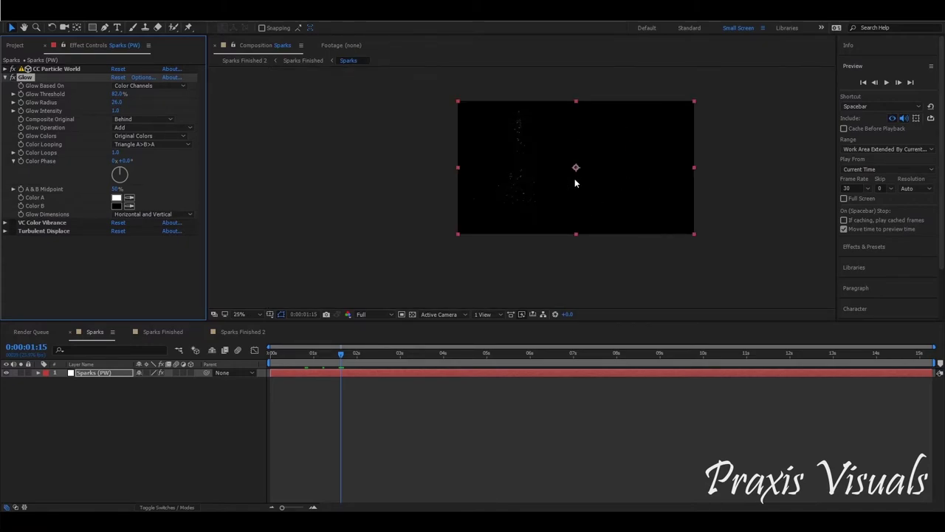
{"action": "scroll", "coordinate": [556, 194], "scroll_direction": "up", "scroll_amount": 2}
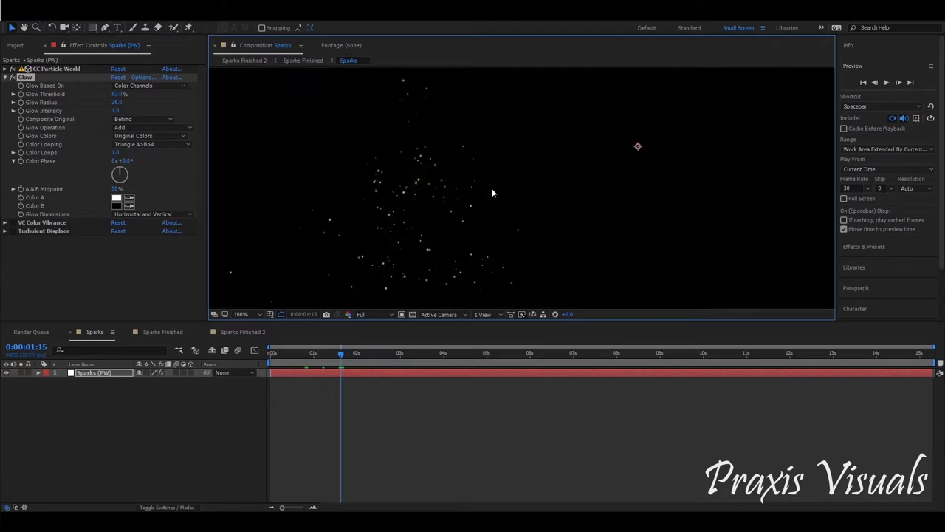
{"action": "scroll", "coordinate": [488, 189], "scroll_direction": "down", "scroll_amount": 2}
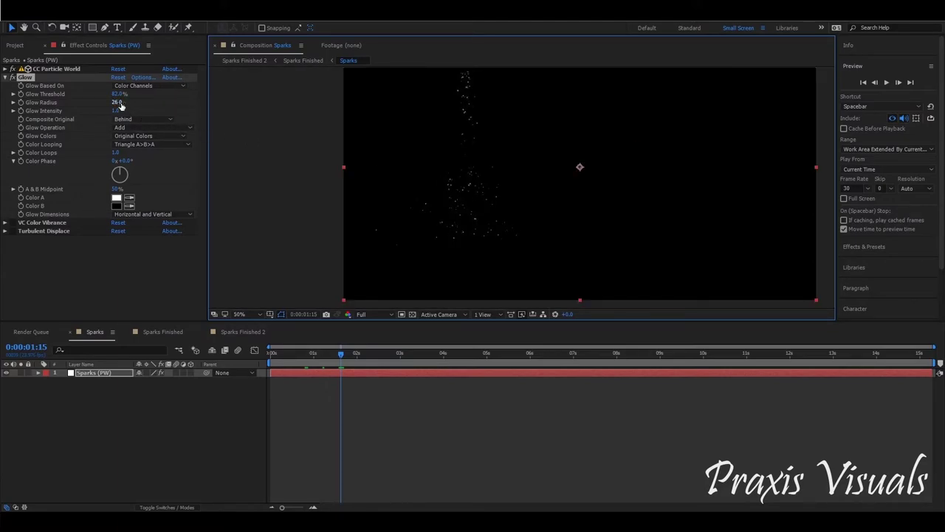
{"action": "left_click_drag", "start_coordinate": [117, 102], "coordinate": [128, 102]}
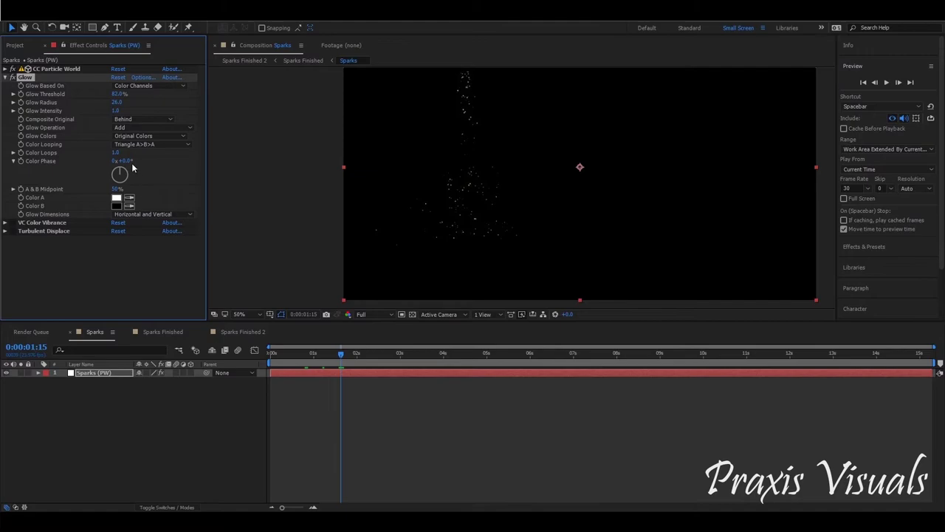
{"action": "left_click", "coordinate": [145, 135]}
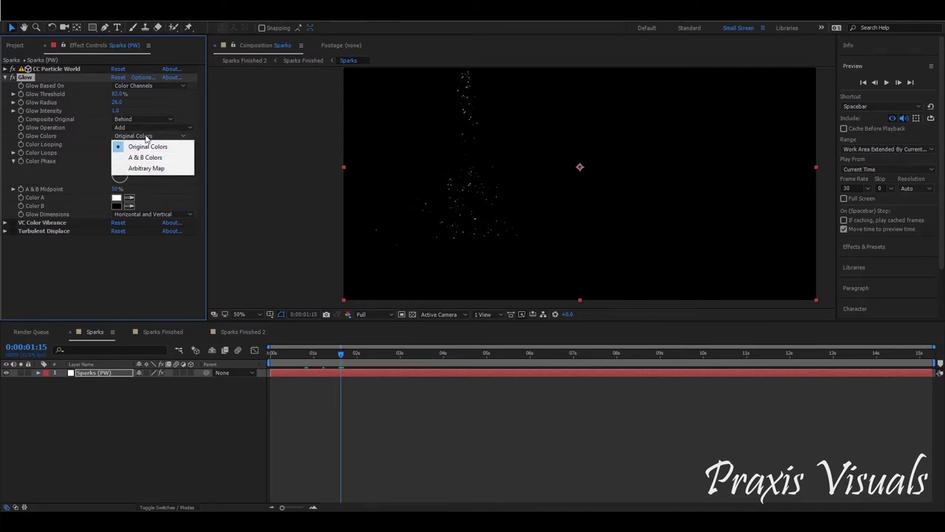
{"action": "left_click", "coordinate": [88, 133]}
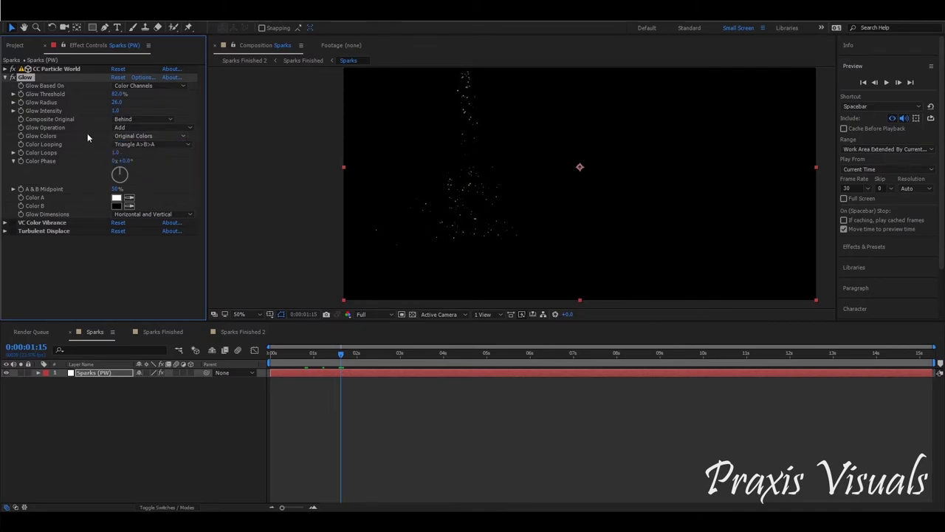
{"action": "left_click", "coordinate": [5, 78]}
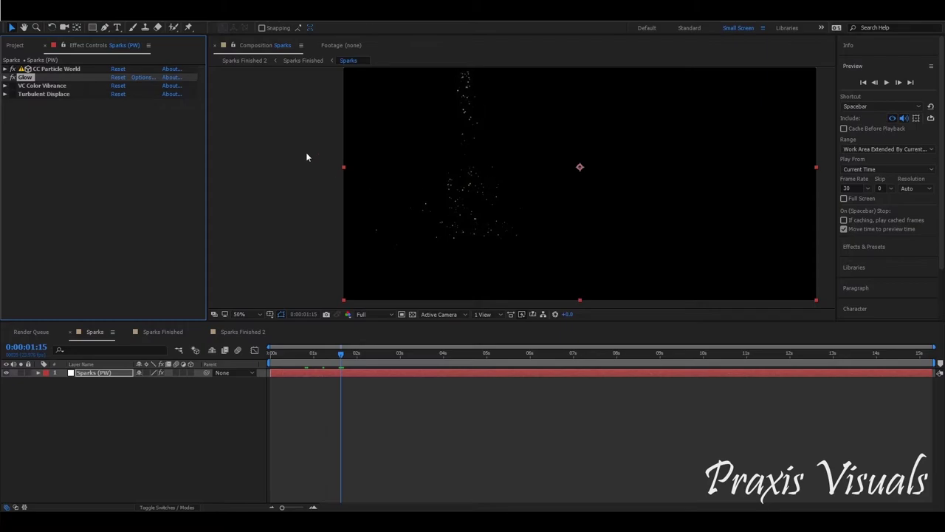
Enable VC Color Vibrance, fit the composition in view, and set a pale peach tint colour.
{"action": "left_click", "coordinate": [13, 87]}
{"action": "left_click", "coordinate": [36, 86]}
{"action": "left_click", "coordinate": [250, 314]}
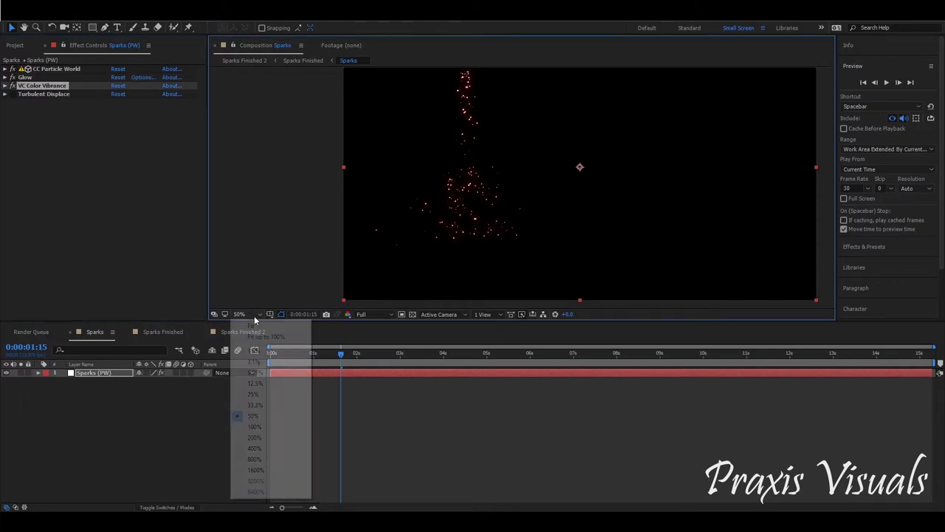
{"action": "left_click", "coordinate": [277, 337]}
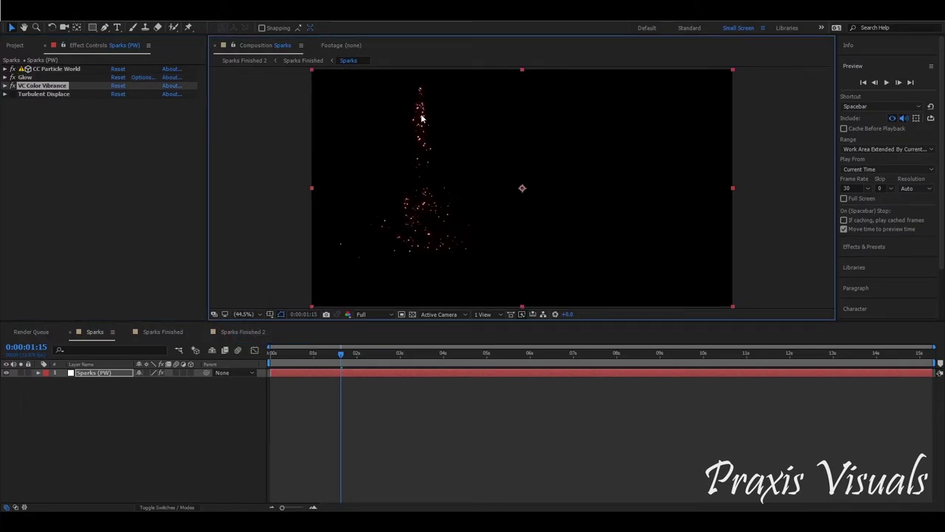
{"action": "left_click", "coordinate": [5, 87]}
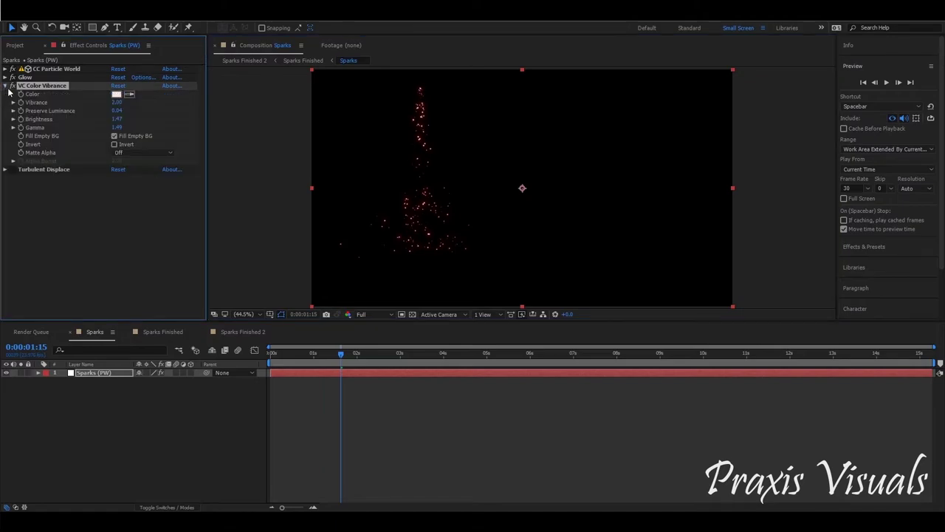
{"action": "left_click", "coordinate": [116, 95]}
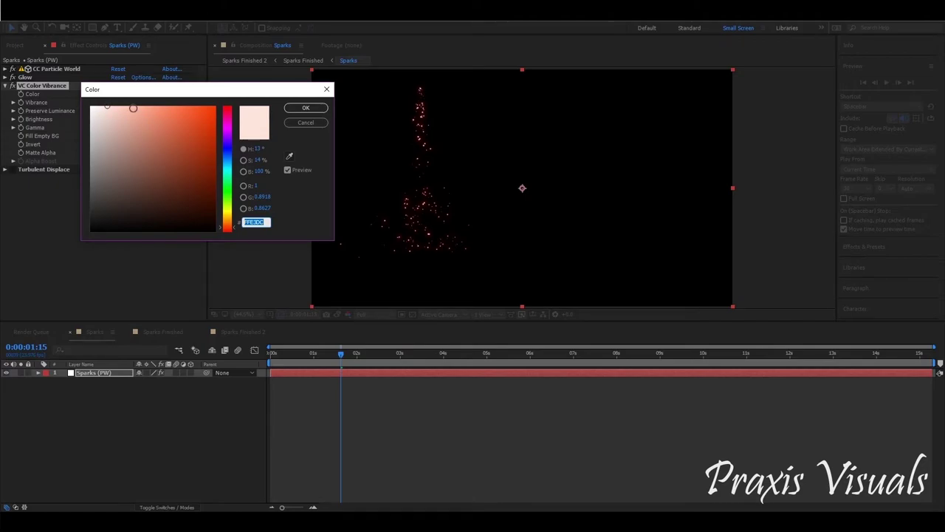
{"action": "left_click", "coordinate": [288, 110]}
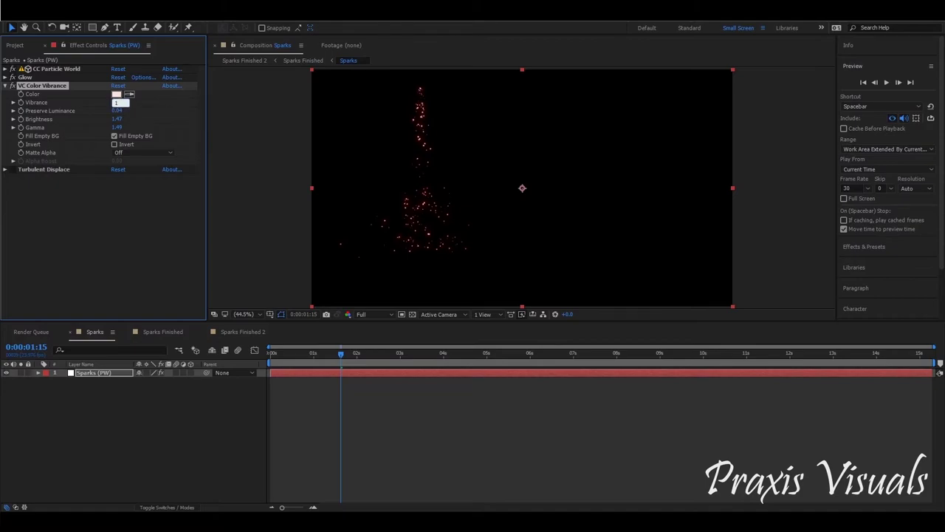
Set Vibrance to 2.00 and try a higher Preserve Luminance value.
{"action": "left_click", "coordinate": [118, 102]}
{"action": "type", "text": "100"}
{"action": "key", "text": "Return"}
{"action": "left_click_drag", "start_coordinate": [120, 105], "coordinate": [76, 106]}
{"action": "left_click_drag", "start_coordinate": [119, 106], "coordinate": [140, 106]}
{"action": "left_click_drag", "start_coordinate": [116, 110], "coordinate": [229, 114]}
View the sparks at 100% and try VC Color Vibrance Brightness 2.00, then undo it.
{"action": "key", "text": "period"}
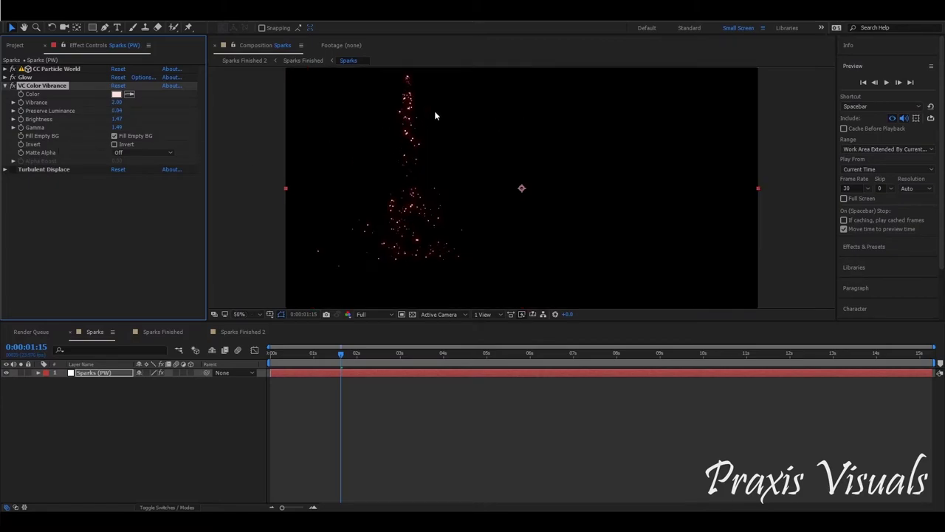
{"action": "key", "text": "period"}
{"action": "key", "text": "period"}
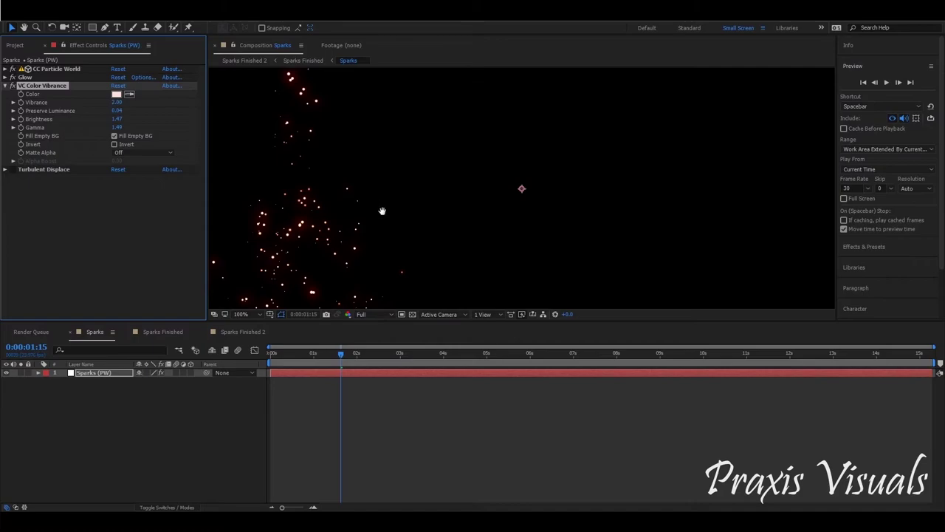
{"action": "left_click_drag", "start_coordinate": [382, 211], "coordinate": [596, 178]}
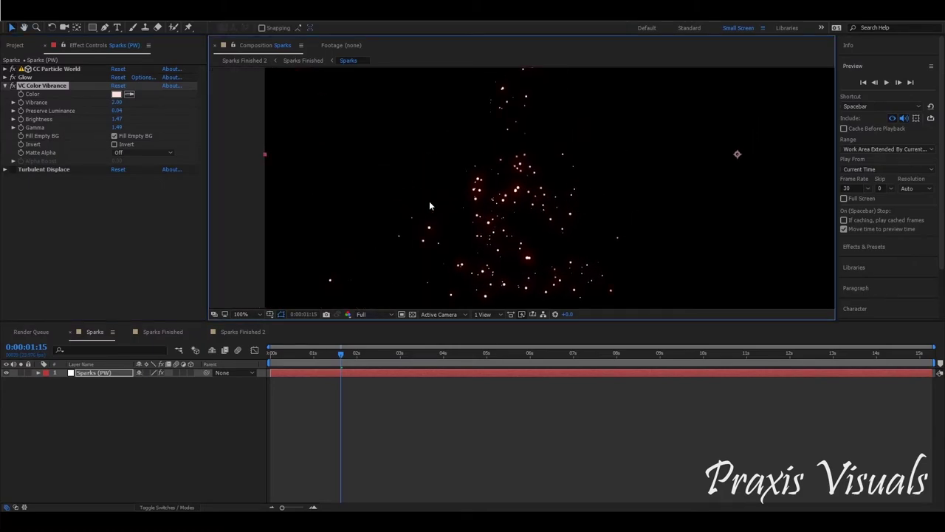
{"action": "left_click", "coordinate": [124, 124]}
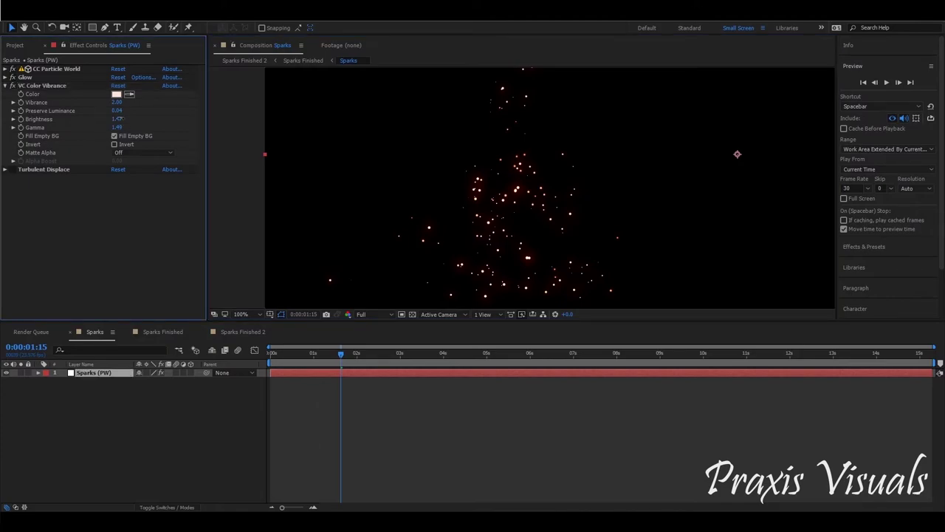
{"action": "left_click_drag", "start_coordinate": [118, 119], "coordinate": [192, 127]}
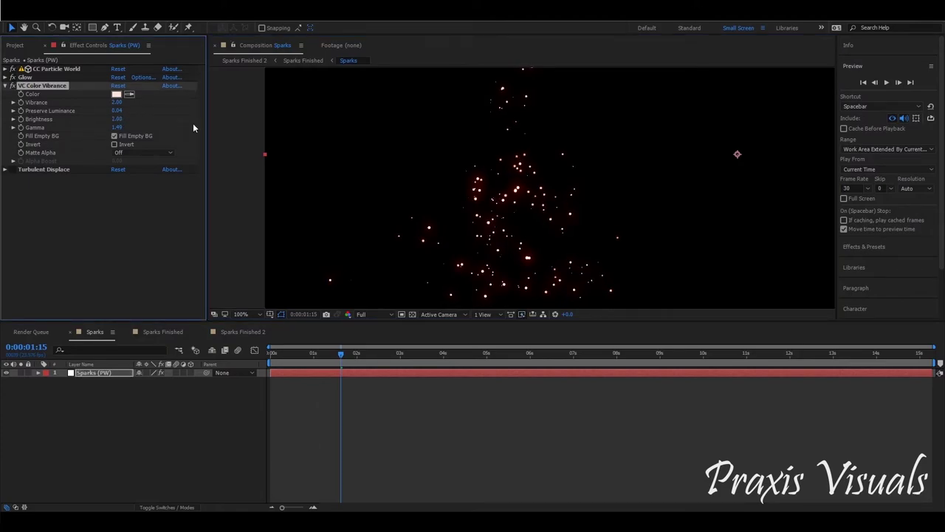
{"action": "key", "text": "ctrl+z"}
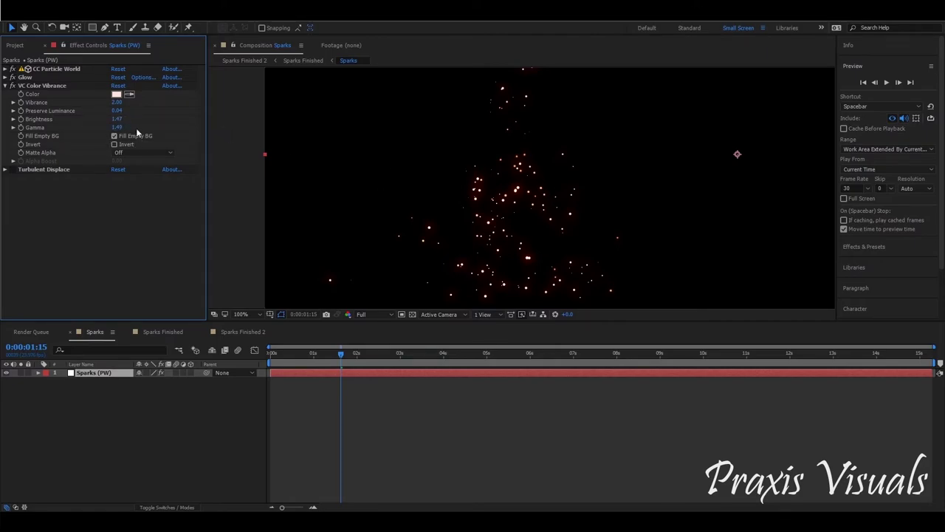
Compare the sparks with Fill Empty BG and VC Color Vibrance off, then re-enable both.
{"action": "left_click", "coordinate": [114, 137]}
{"action": "left_click", "coordinate": [115, 136]}
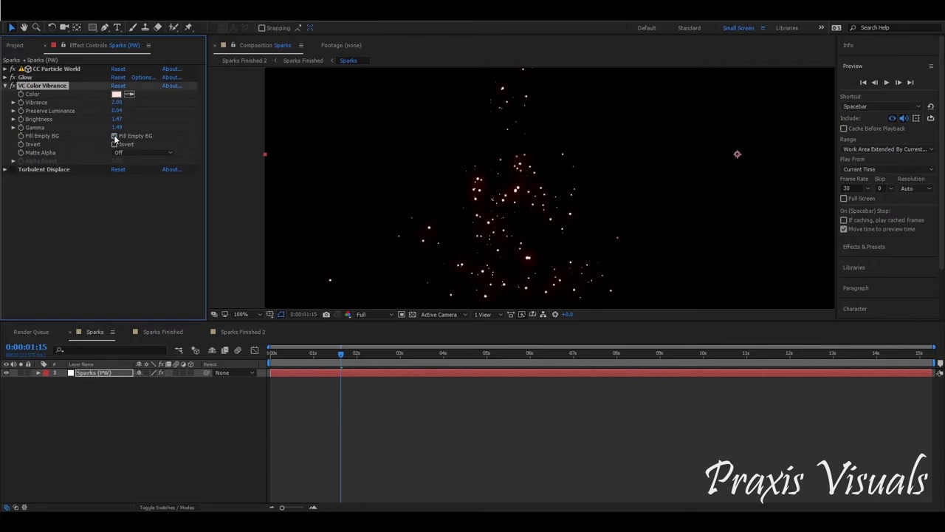
{"action": "left_click", "coordinate": [115, 137]}
{"action": "left_click", "coordinate": [11, 87]}
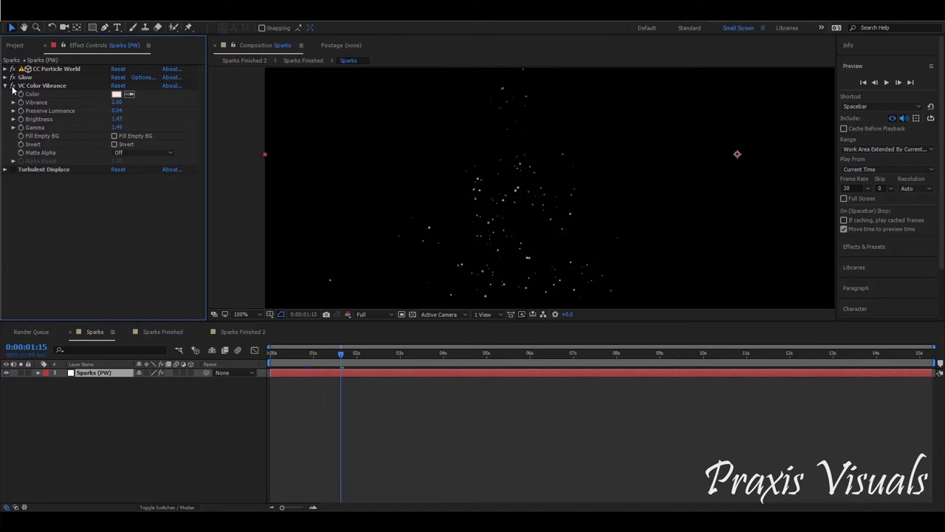
{"action": "left_click", "coordinate": [12, 87]}
{"action": "left_click", "coordinate": [115, 136]}
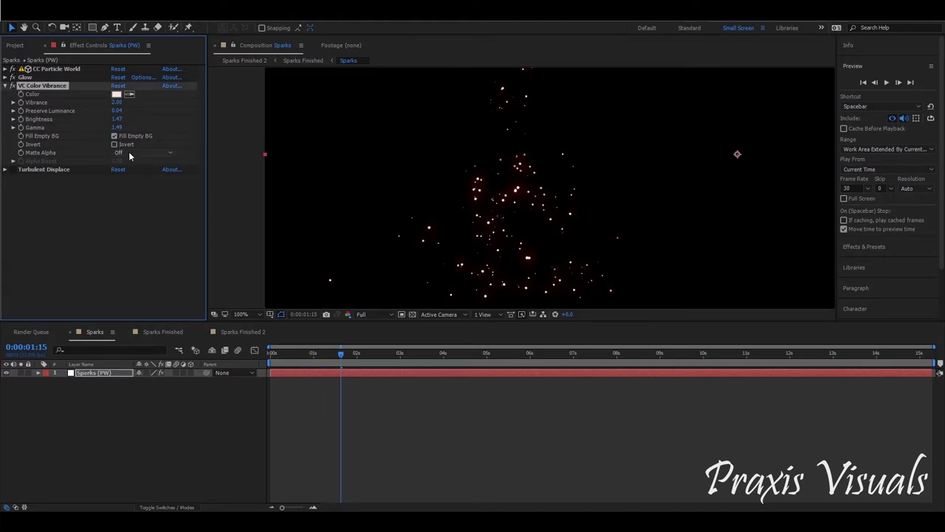
Collapse VC Color Vibrance and set the viewer magnification to Fit up to 100%.
{"action": "left_click", "coordinate": [6, 87]}
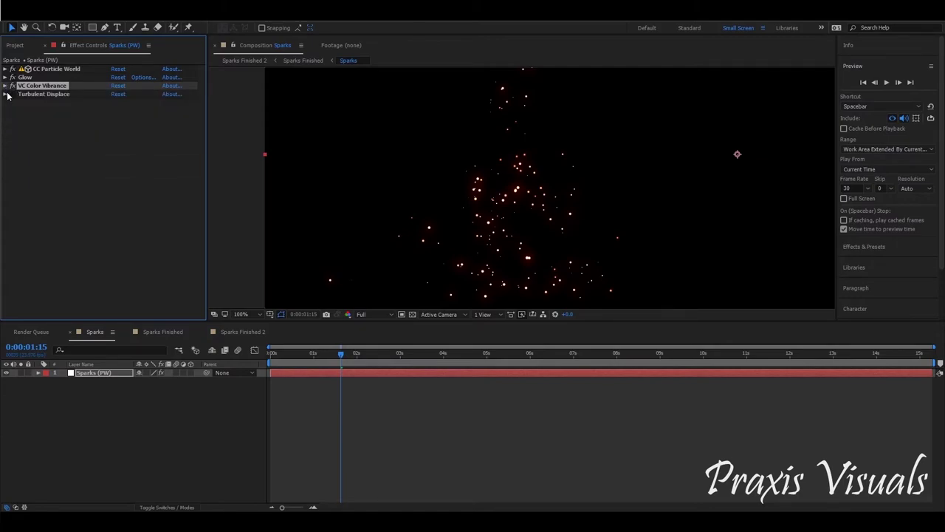
{"action": "scroll", "coordinate": [480, 190], "scroll_direction": "down", "scroll_amount": 2}
{"action": "left_click", "coordinate": [251, 313]}
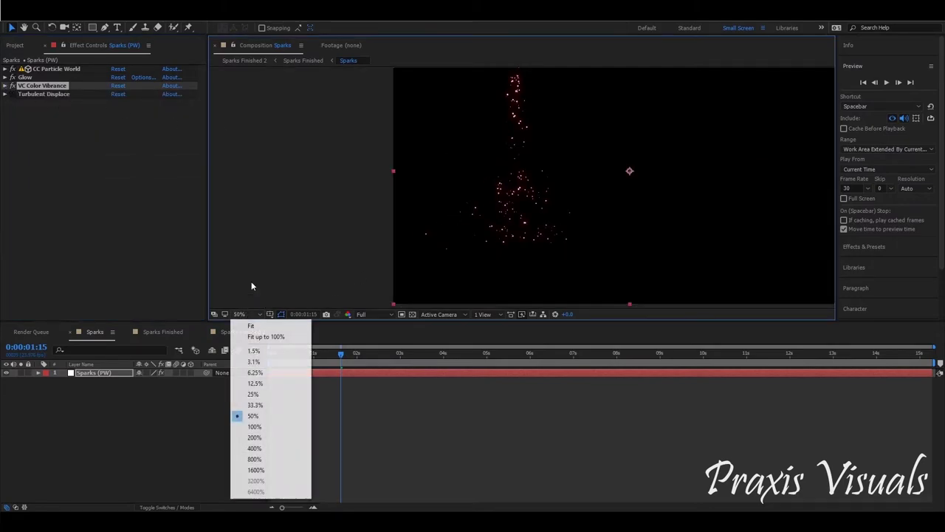
{"action": "left_click", "coordinate": [268, 336]}
Enable composition and Sparks layer motion blur, then preview the animation to about 2 seconds.
{"action": "left_click", "coordinate": [185, 407]}
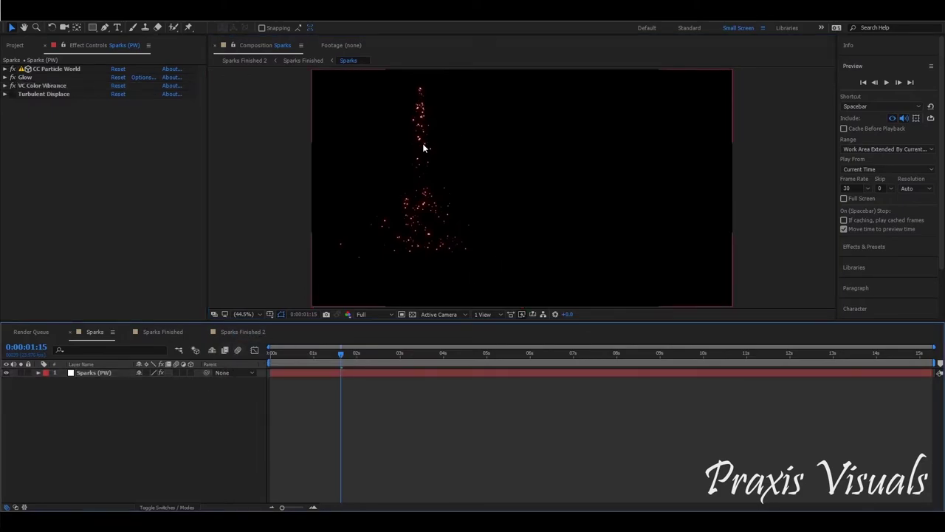
{"action": "left_click", "coordinate": [238, 352]}
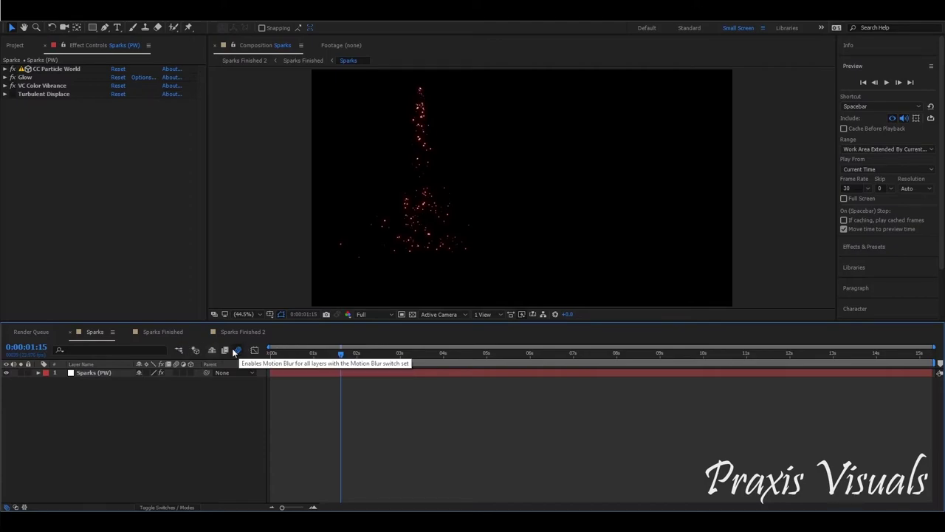
{"action": "left_click", "coordinate": [176, 372]}
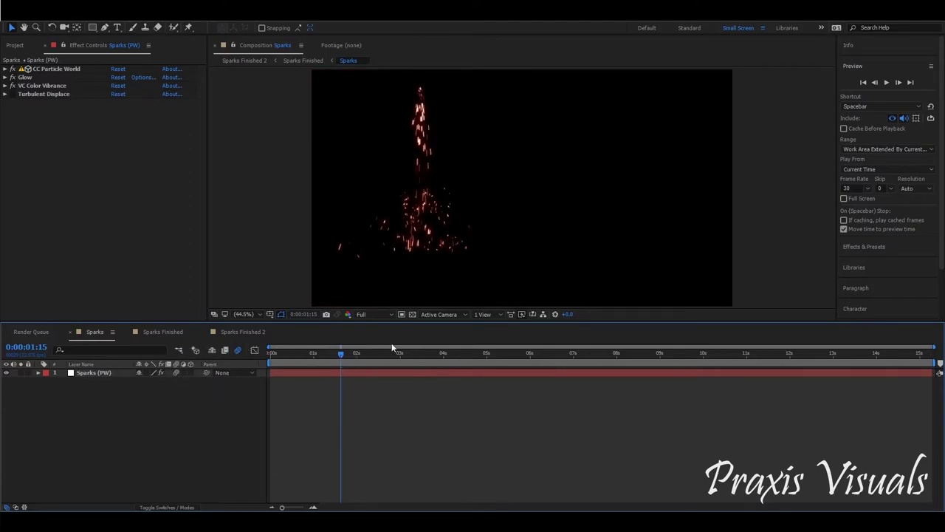
{"action": "left_click", "coordinate": [887, 83]}
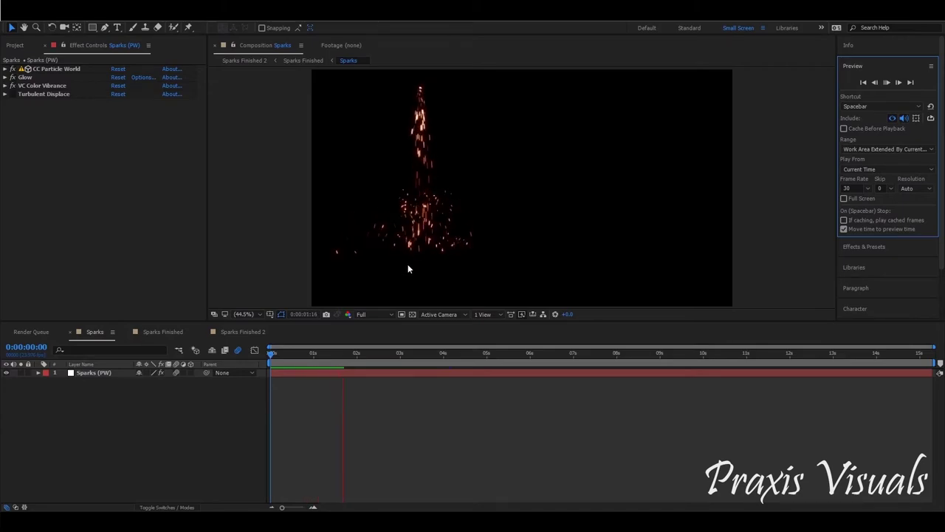
{"action": "left_click", "coordinate": [887, 83]}
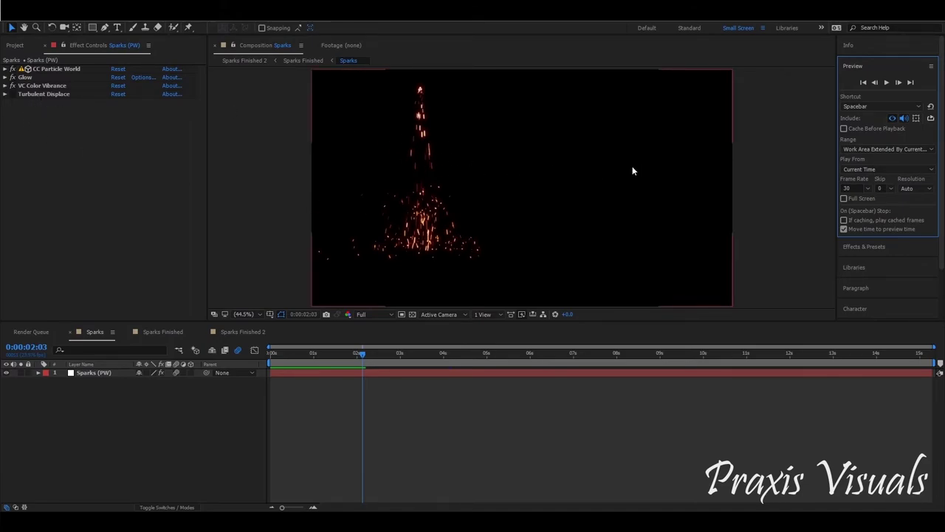
Pan the view across the sparks and step forward three frames.
{"action": "left_click", "coordinate": [13, 98]}
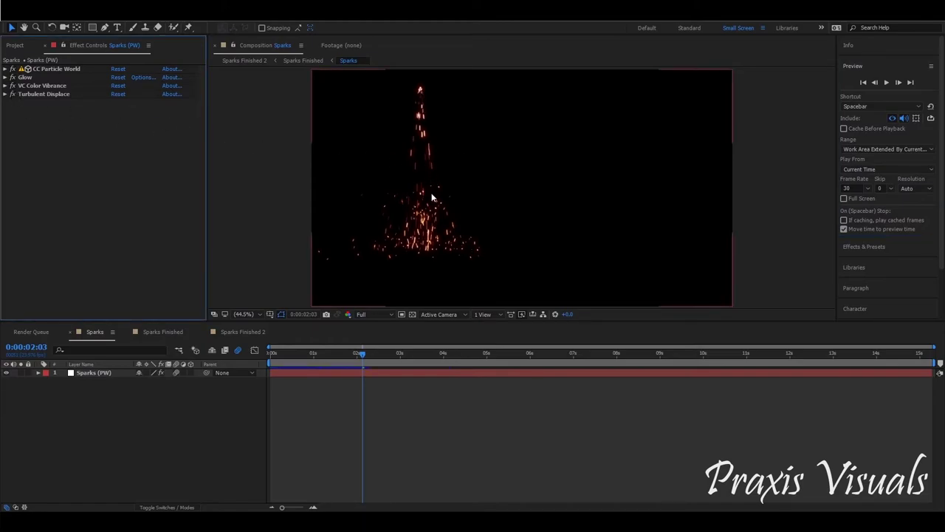
{"action": "scroll", "coordinate": [416, 172], "scroll_direction": "up", "scroll_amount": 3}
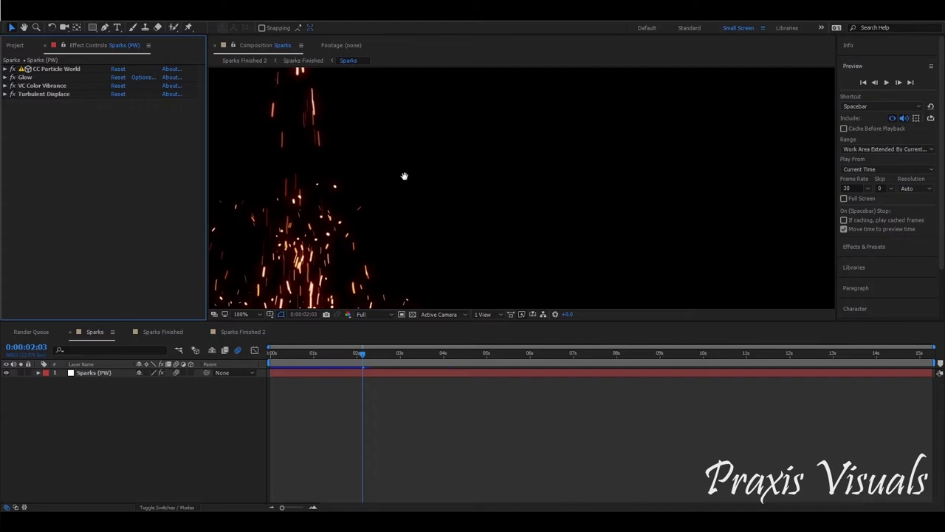
{"action": "key", "text": "h"}
{"action": "left_click_drag", "start_coordinate": [408, 173], "coordinate": [527, 222]}
{"action": "key", "text": "v"}
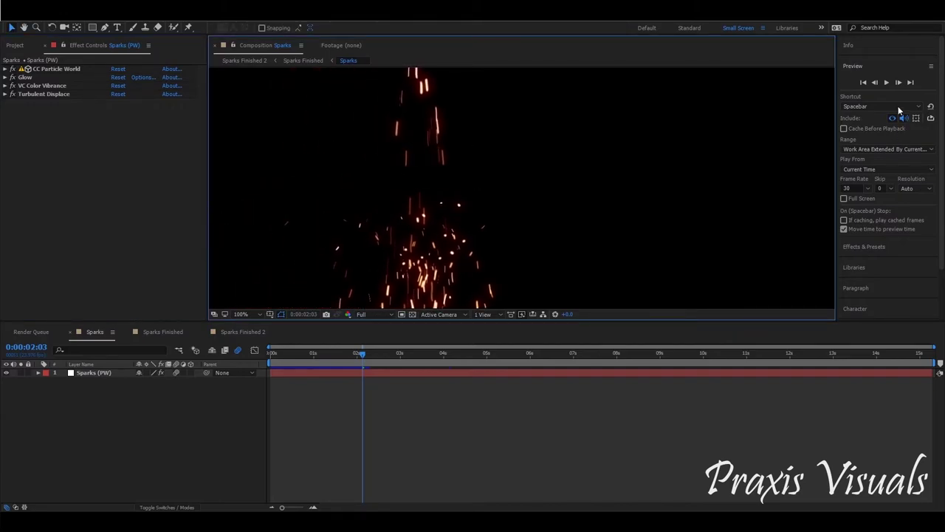
{"action": "left_click", "coordinate": [897, 84]}
{"action": "left_click", "coordinate": [896, 84]}
{"action": "left_click", "coordinate": [896, 84]}
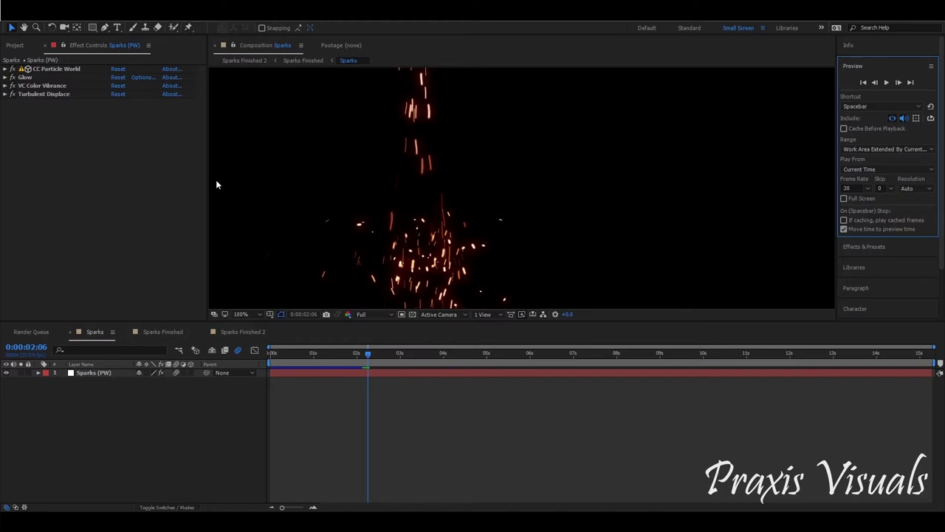
Expand Turbulent Displace and scrub the timeline to watch Evolution reach 7x+297.0° at 15 seconds.
{"action": "left_click", "coordinate": [5, 93]}
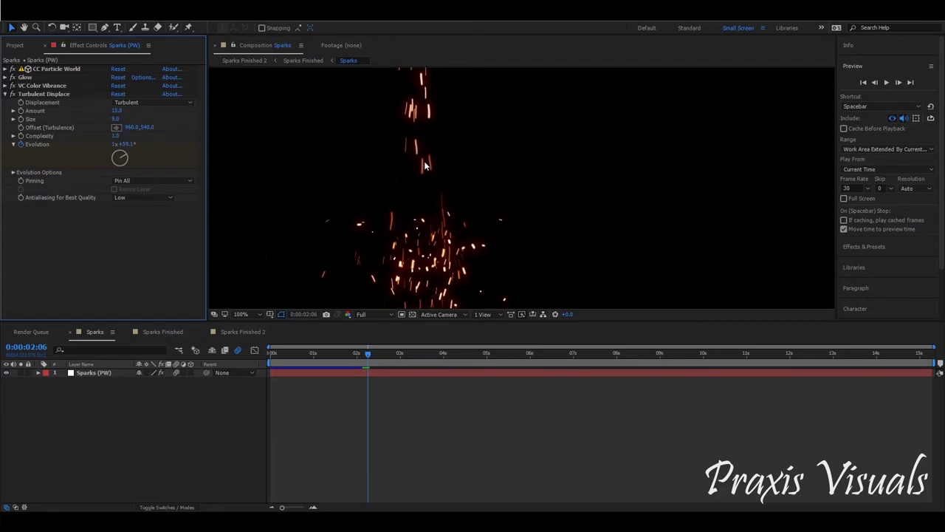
{"action": "left_click", "coordinate": [131, 127]}
{"action": "left_click_drag", "start_coordinate": [369, 354], "coordinate": [267, 352]}
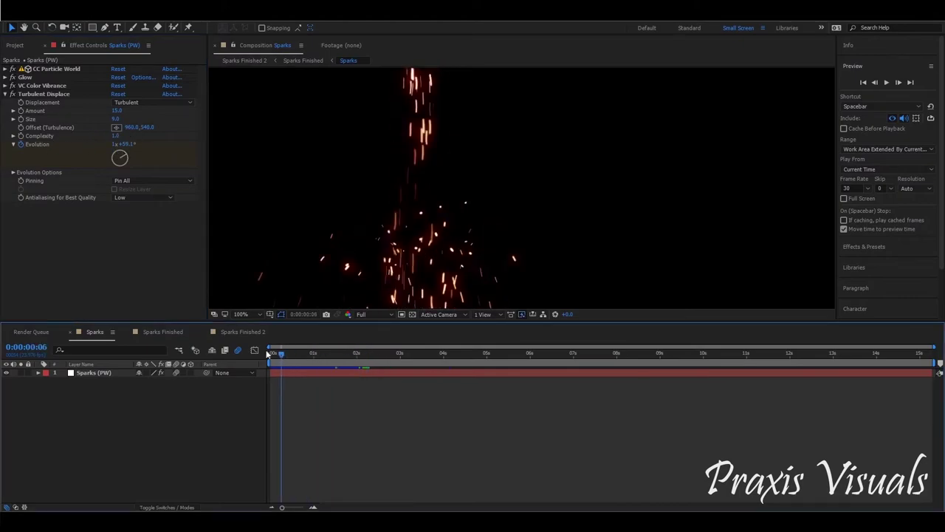
{"action": "left_click", "coordinate": [930, 353]}
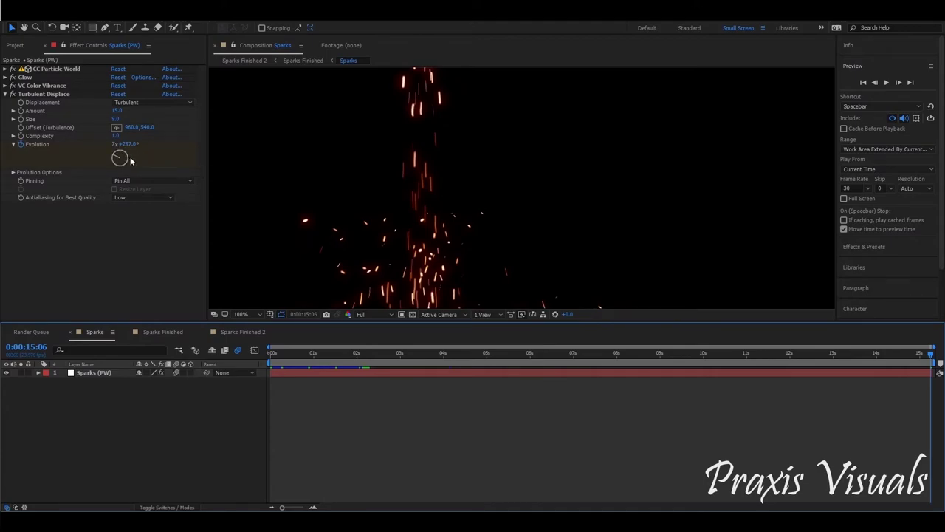
{"action": "left_click_drag", "start_coordinate": [314, 358], "coordinate": [272, 355]}
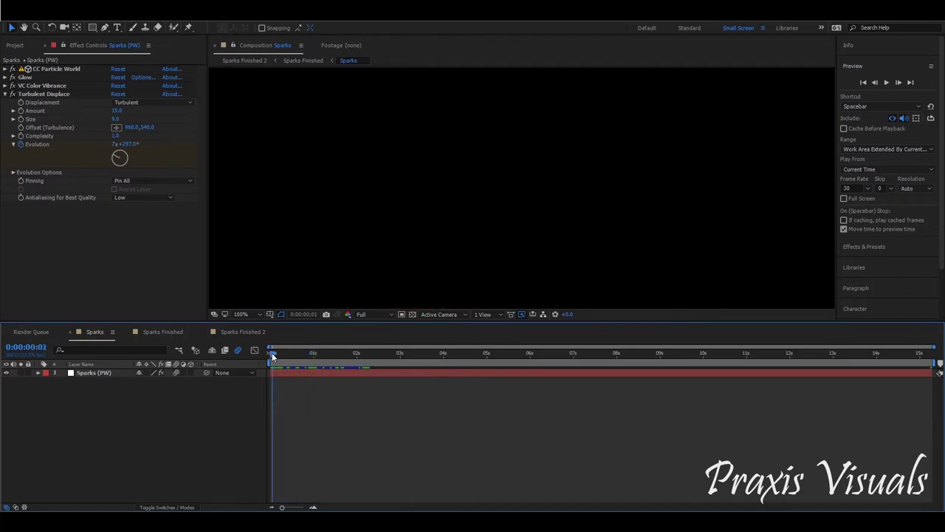
Collapse Turbulent Displace, fit the viewer up to 100%, and preview until 0:00:02:21.
{"action": "left_click", "coordinate": [6, 93]}
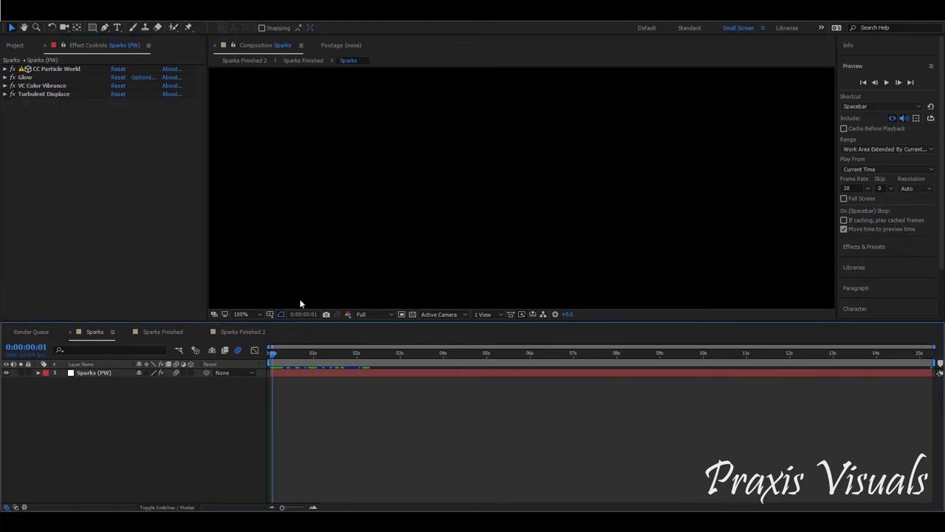
{"action": "left_click", "coordinate": [255, 314]}
{"action": "left_click", "coordinate": [255, 336]}
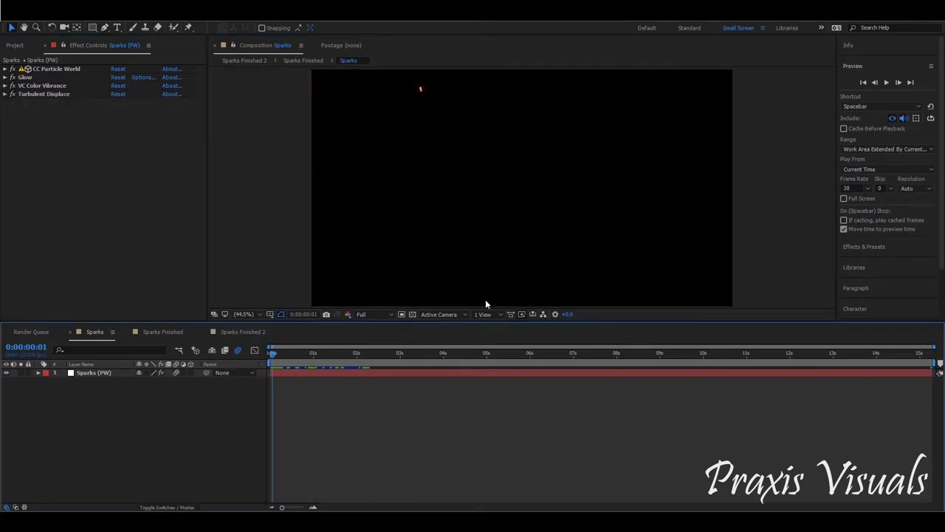
{"action": "left_click", "coordinate": [888, 82]}
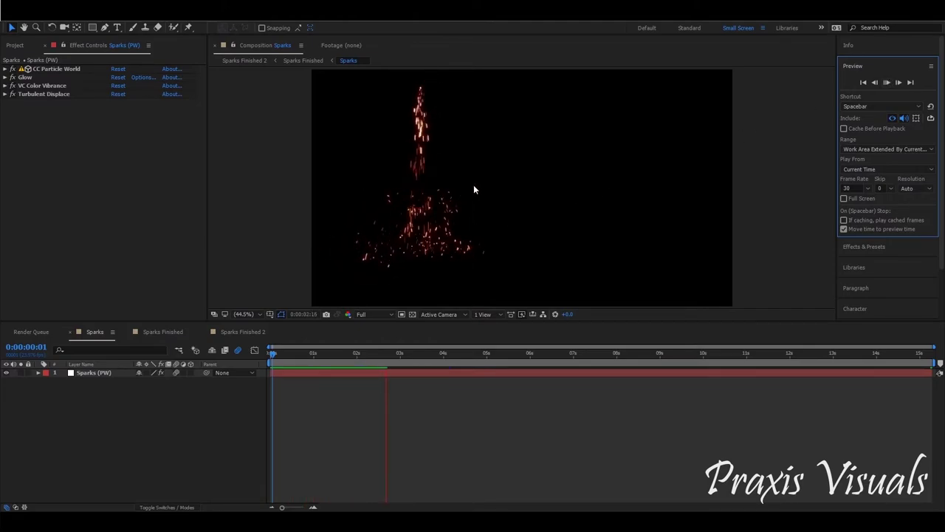
{"action": "left_click", "coordinate": [887, 82]}
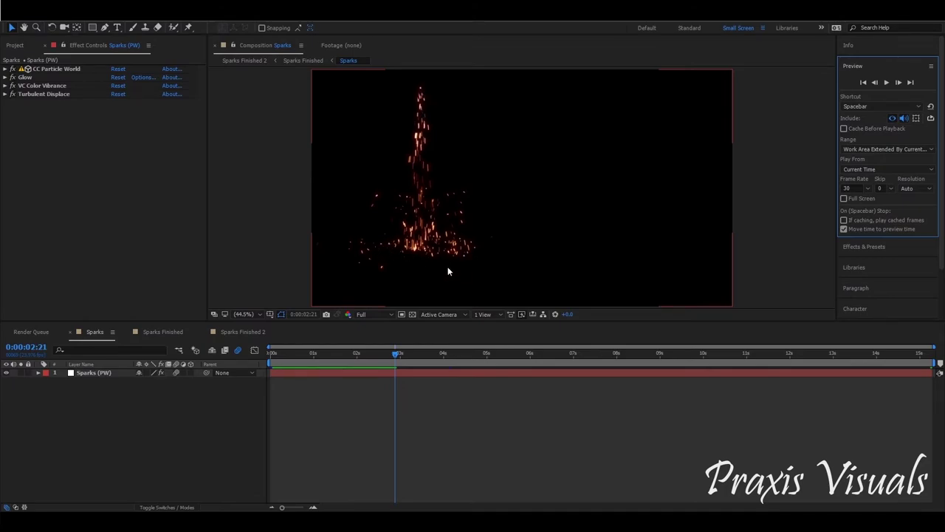
Switch to Sparks Finished and turn on the Video switch of layer 2 [Sparks].
{"action": "left_click", "coordinate": [155, 333]}
{"action": "left_click", "coordinate": [90, 381]}
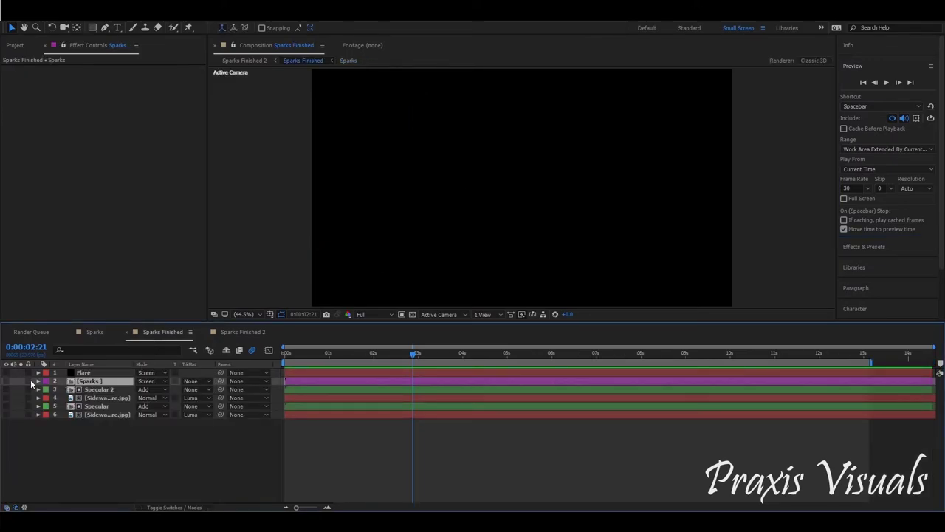
{"action": "left_click", "coordinate": [6, 381]}
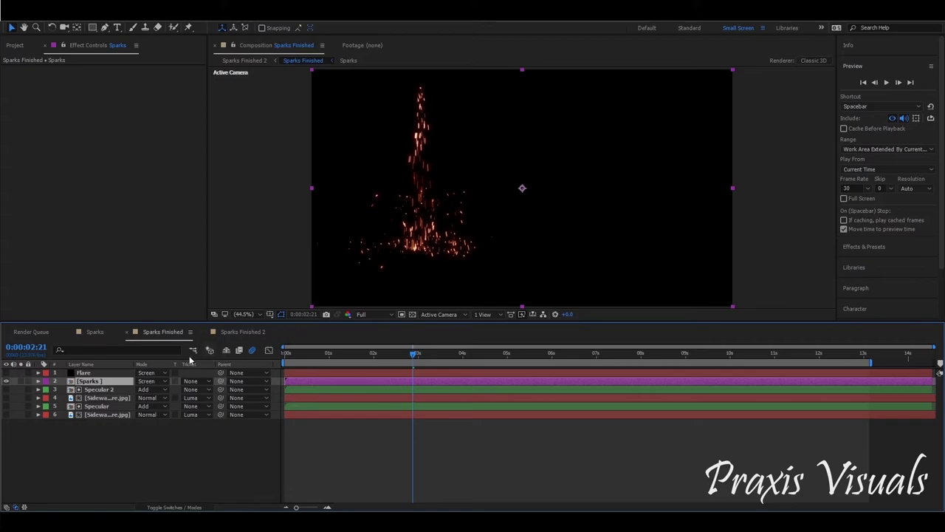
Select Specular 2 and collapse its Linear Wipe, Fast Box Blur, Solid Composite, Exposure and Linear Wipe 2 effects.
{"action": "left_click", "coordinate": [112, 389]}
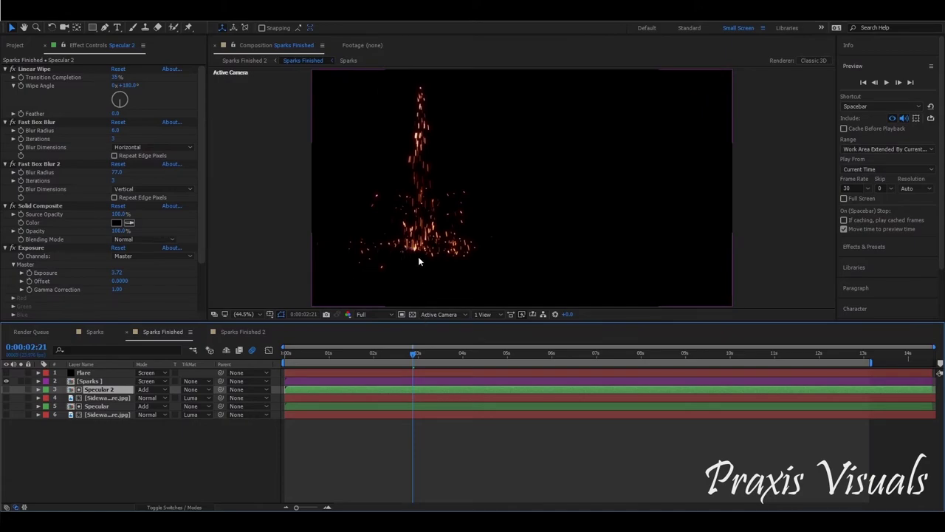
{"action": "left_click", "coordinate": [4, 69]}
{"action": "left_click", "coordinate": [5, 77]}
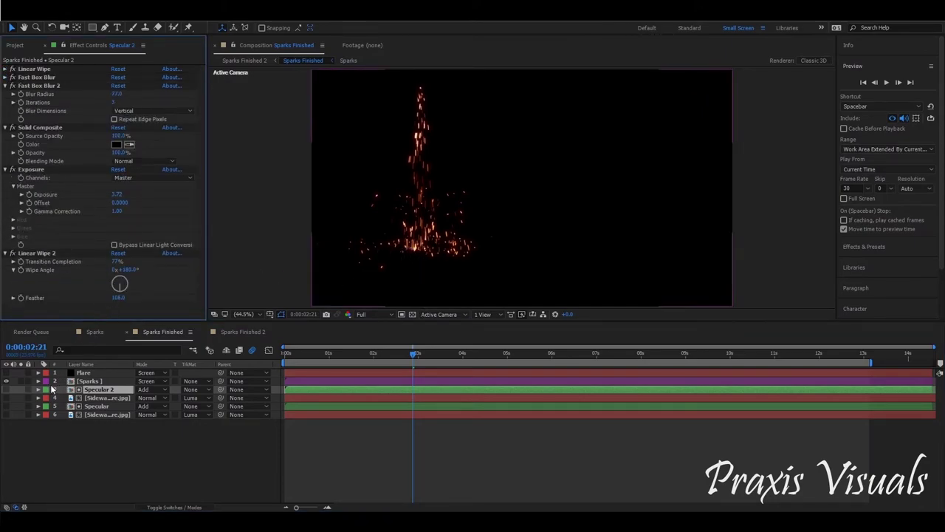
{"action": "left_click", "coordinate": [4, 127]}
{"action": "left_click", "coordinate": [4, 135]}
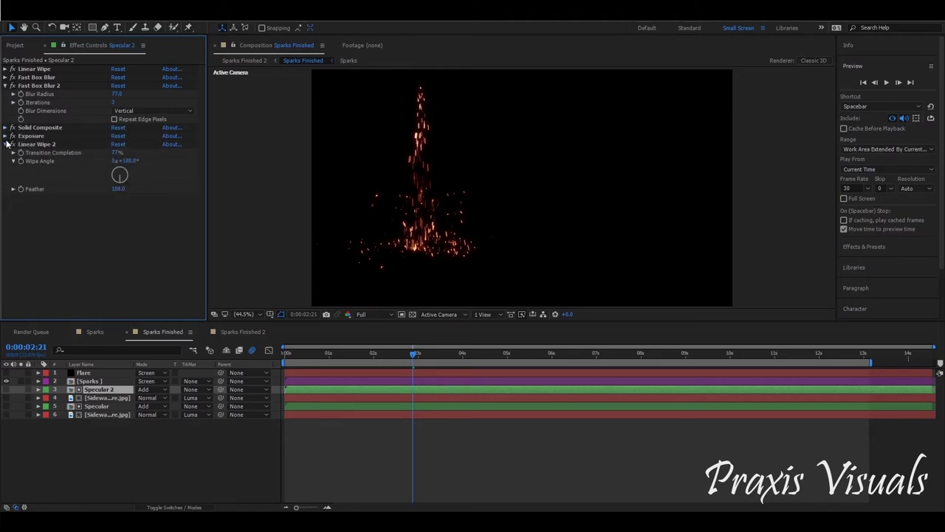
{"action": "left_click", "coordinate": [5, 144]}
{"action": "left_click", "coordinate": [5, 86]}
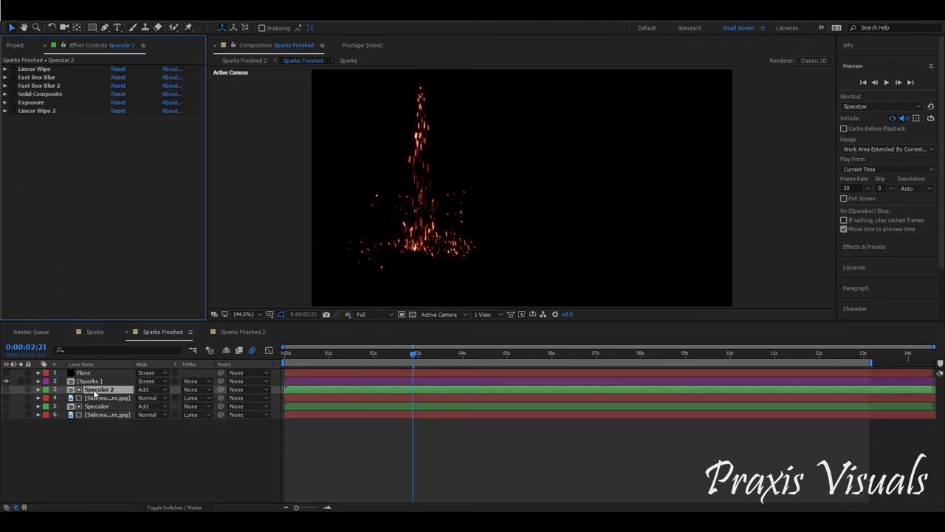
Compare the ground texture, Specular and Sparks layers' effects, then expand Specular 2's Linear Wipe.
{"action": "left_click", "coordinate": [94, 397]}
{"action": "left_click", "coordinate": [96, 406]}
{"action": "left_click", "coordinate": [4, 77]}
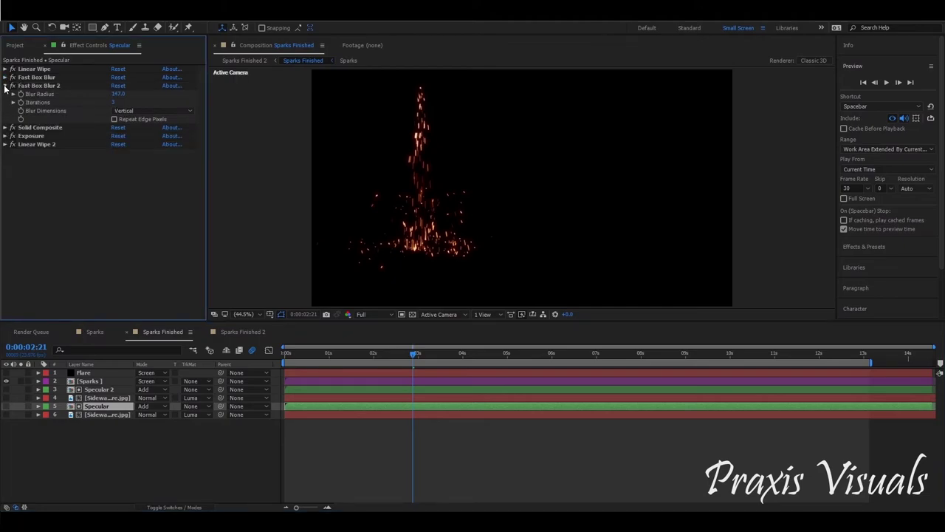
{"action": "left_click", "coordinate": [4, 85]}
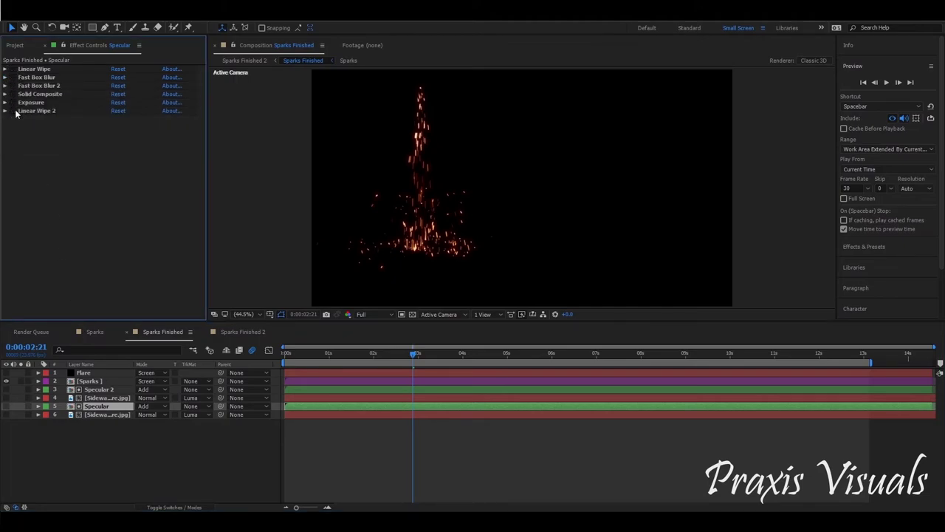
{"action": "left_click", "coordinate": [90, 390]}
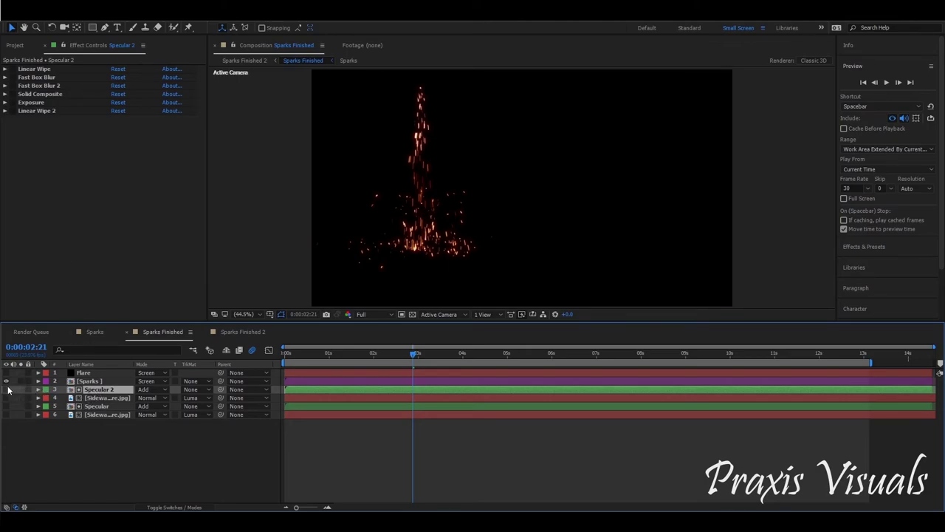
{"action": "left_click", "coordinate": [107, 381]}
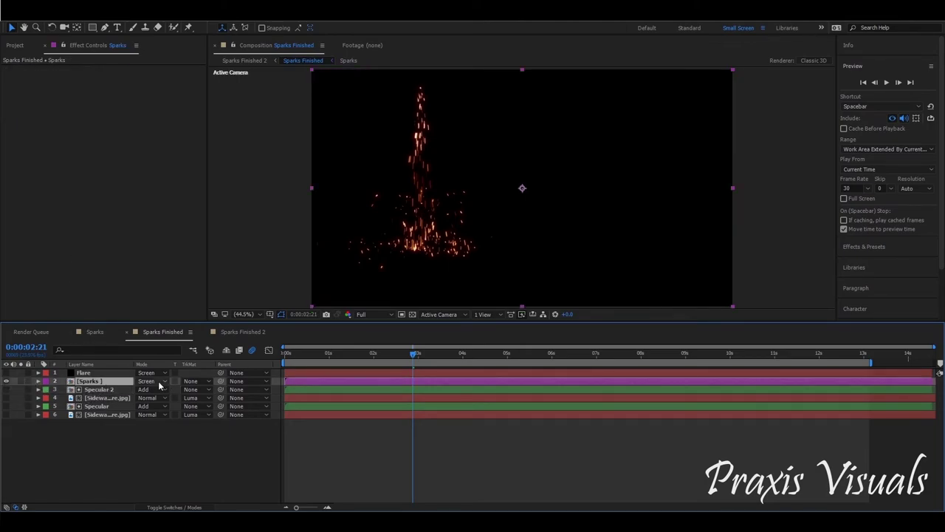
{"action": "left_click", "coordinate": [100, 389]}
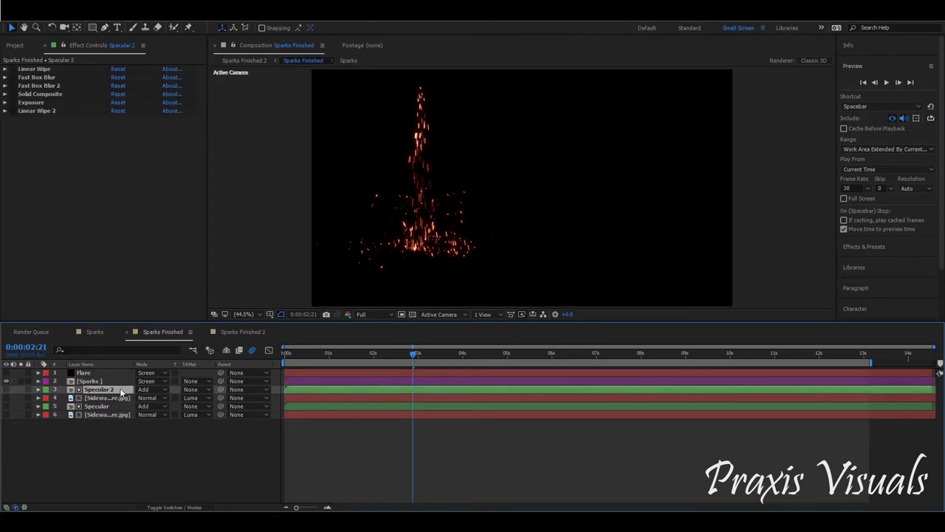
{"action": "left_click", "coordinate": [6, 69]}
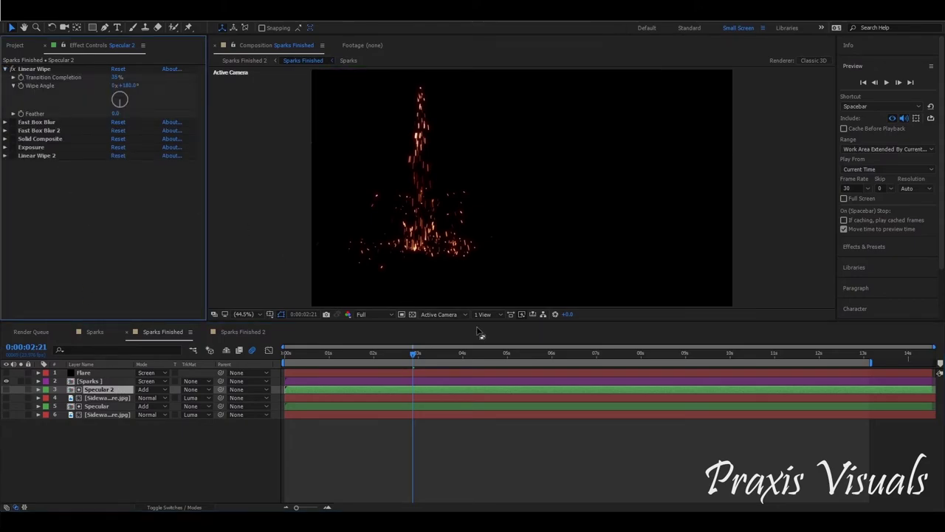
{"action": "left_click", "coordinate": [95, 332]}
{"action": "left_click", "coordinate": [181, 331]}
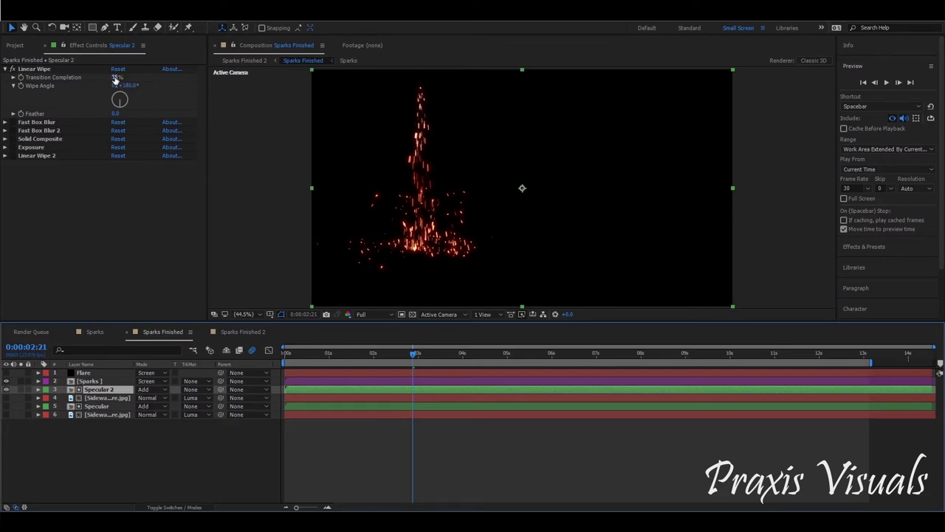
{"action": "left_click_drag", "start_coordinate": [119, 77], "coordinate": [94, 82]}
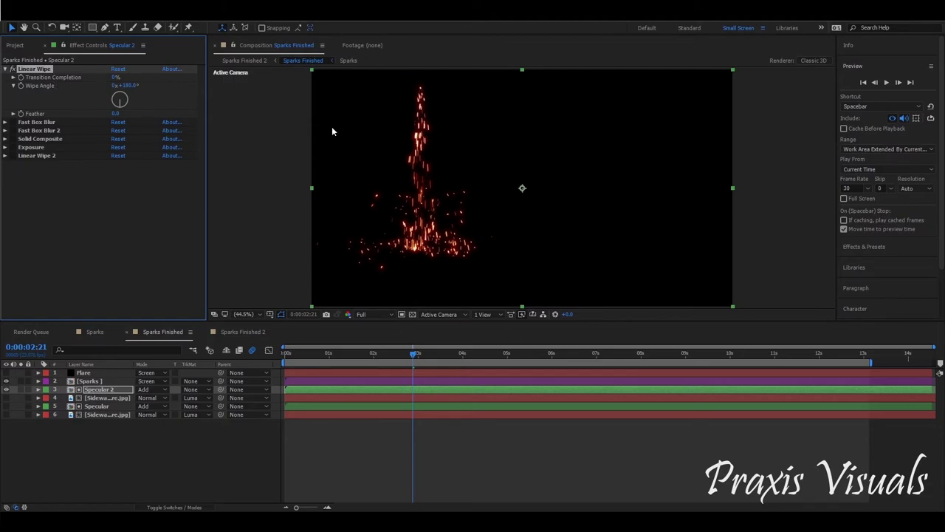
{"action": "left_click_drag", "start_coordinate": [115, 76], "coordinate": [151, 81]}
{"action": "left_click_drag", "start_coordinate": [149, 80], "coordinate": [148, 81]}
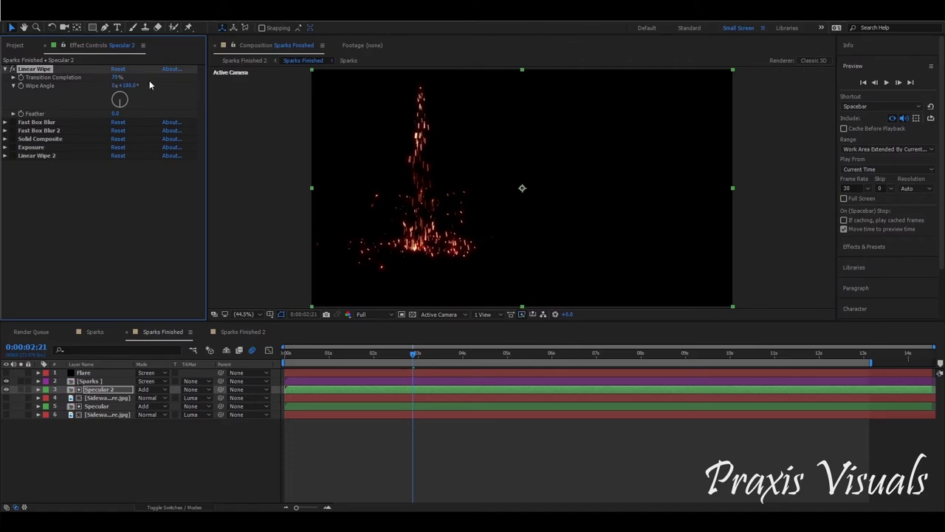
{"action": "key", "text": "ctrl+z"}
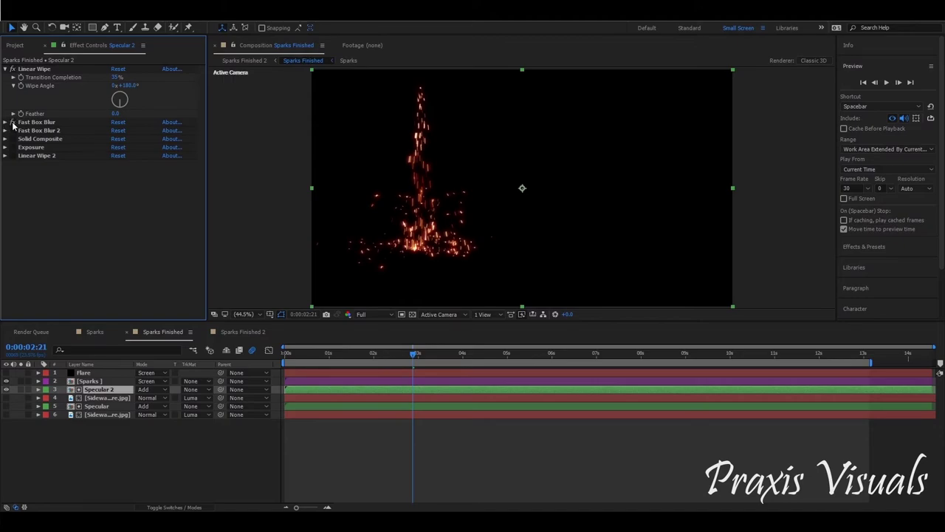
Expand both Fast Box Blurs and keep Fast Box Blur 2's Blur Dimensions at Vertical.
{"action": "left_click", "coordinate": [11, 125]}
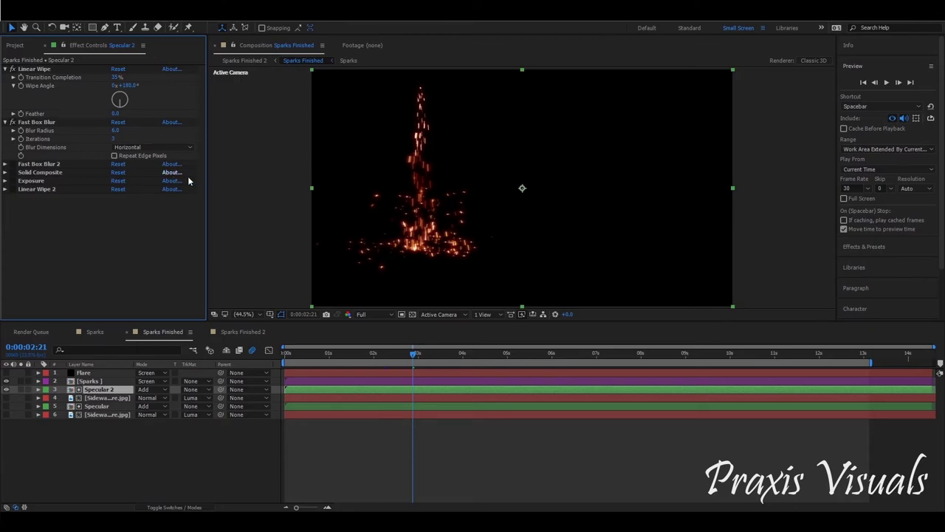
{"action": "left_click", "coordinate": [4, 164]}
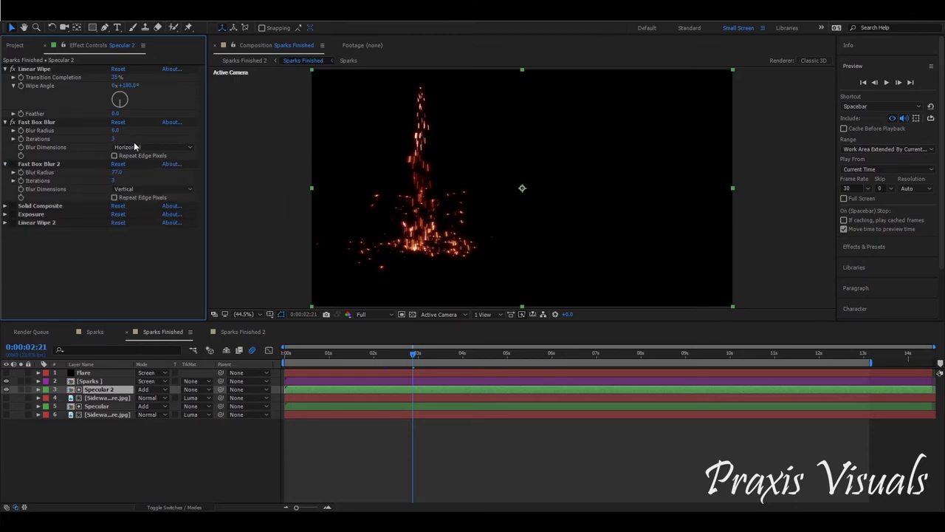
{"action": "left_click", "coordinate": [12, 164]}
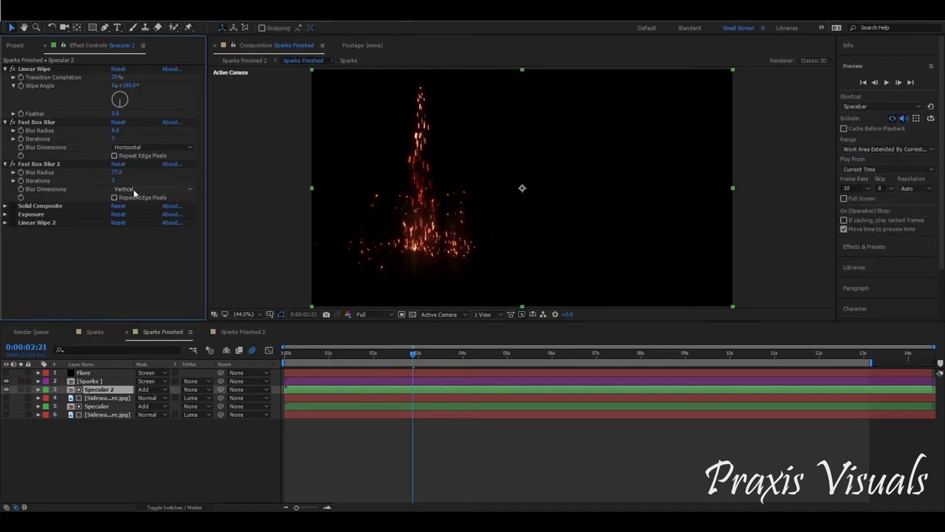
{"action": "left_click", "coordinate": [134, 189]}
{"action": "left_click", "coordinate": [138, 222]}
{"action": "key", "text": "ctrl+z"}
Inspect the Solid Composite settings, then enable the Exposure effect for brighter reflections.
{"action": "left_click", "coordinate": [6, 206]}
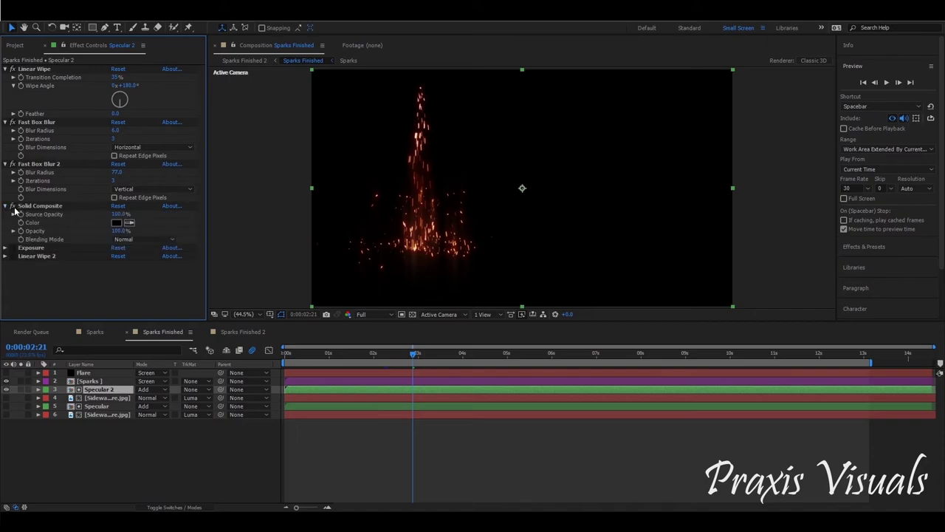
{"action": "left_click", "coordinate": [33, 207]}
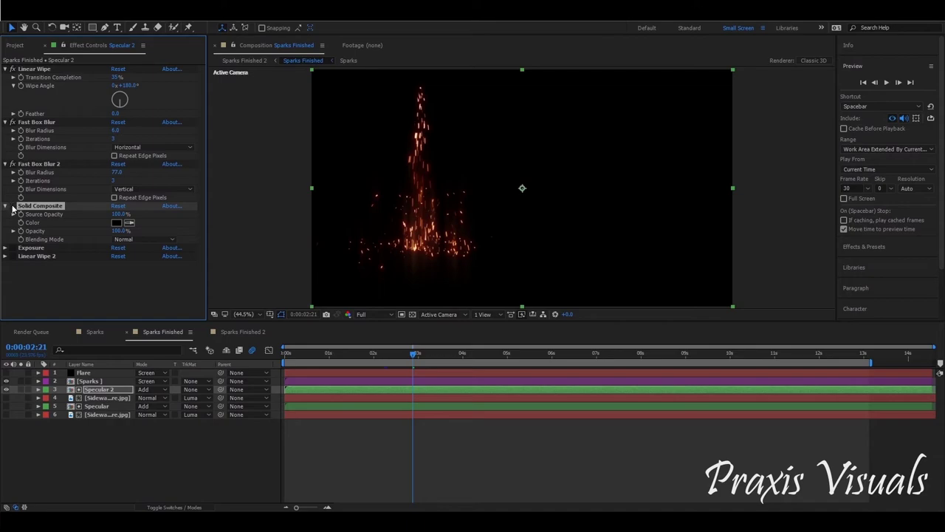
{"action": "left_click", "coordinate": [5, 206]}
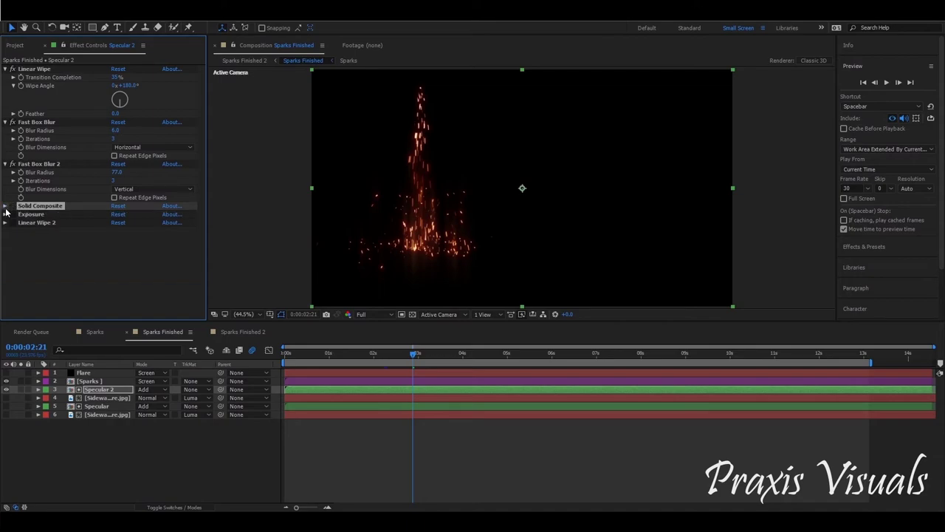
{"action": "left_click", "coordinate": [13, 214]}
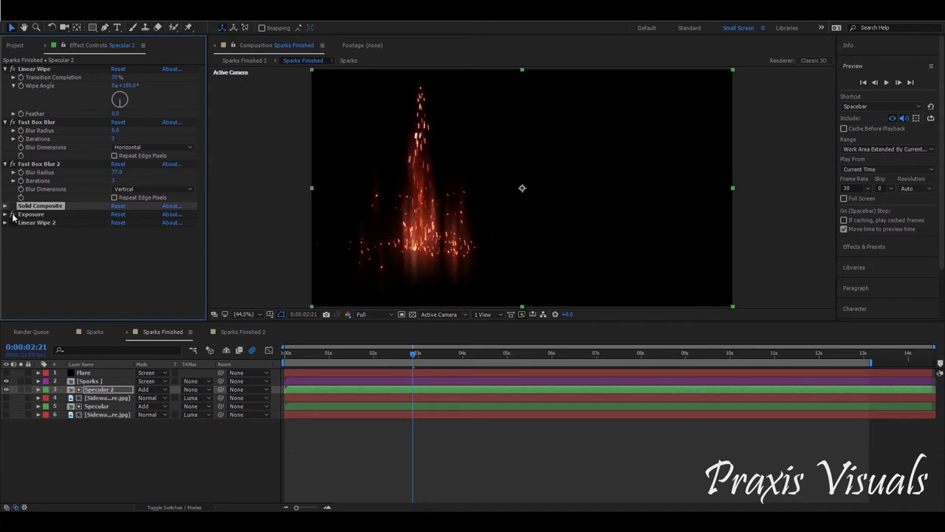
Expand Specular 2's Exposure and Linear Wipe 2 settings and check Linear Wipe.
{"action": "left_click", "coordinate": [6, 214]}
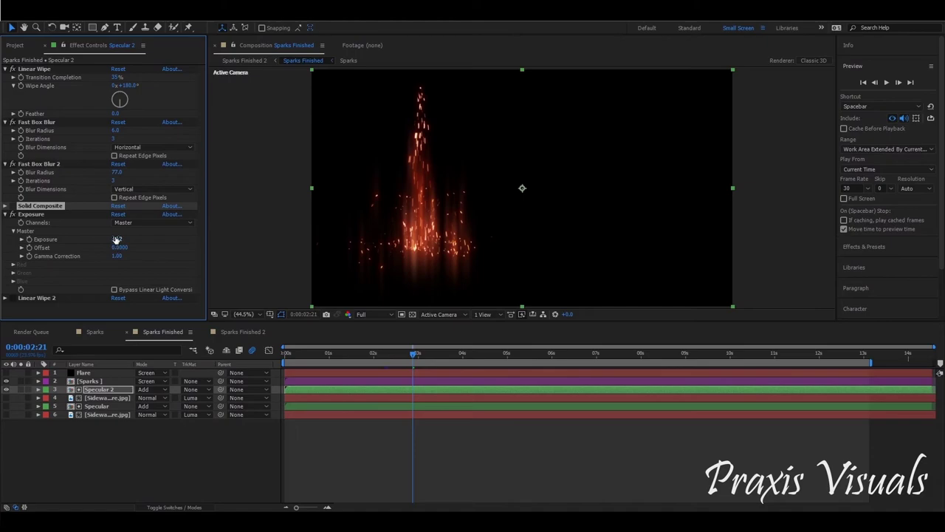
{"action": "left_click", "coordinate": [6, 214]}
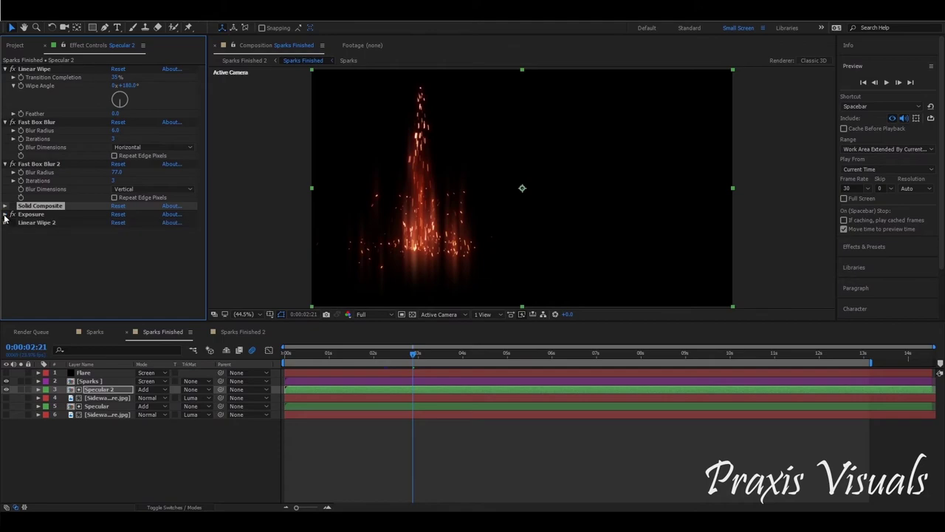
{"action": "left_click", "coordinate": [6, 214]}
{"action": "left_click", "coordinate": [5, 299]}
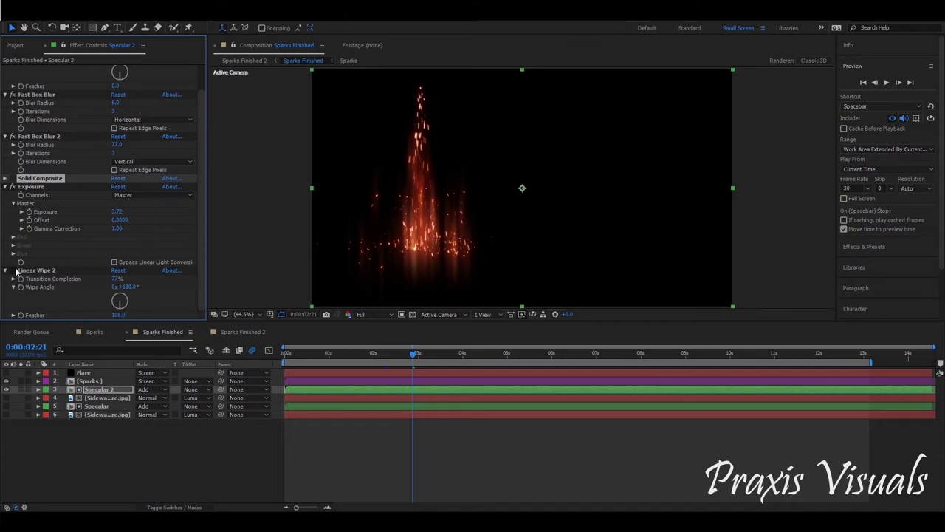
{"action": "scroll", "coordinate": [66, 147], "scroll_direction": "up", "scroll_amount": 2}
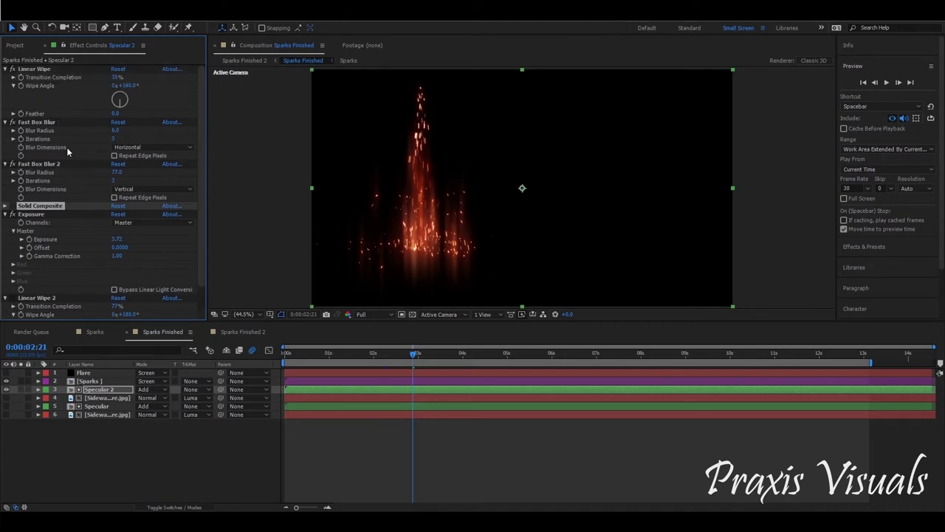
{"action": "left_click", "coordinate": [48, 70]}
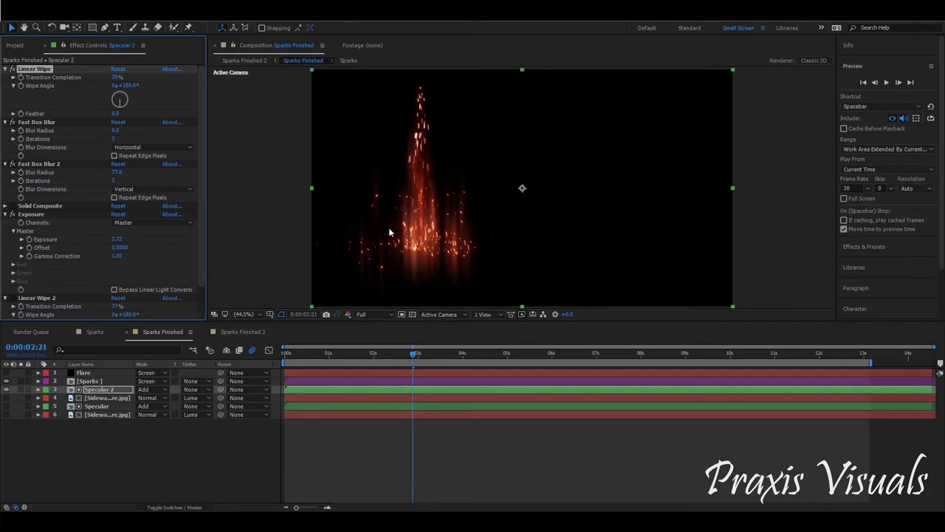
{"action": "scroll", "coordinate": [389, 228], "scroll_direction": "down", "scroll_amount": 2}
{"action": "scroll", "coordinate": [141, 234], "scroll_direction": "down", "scroll_amount": 2}
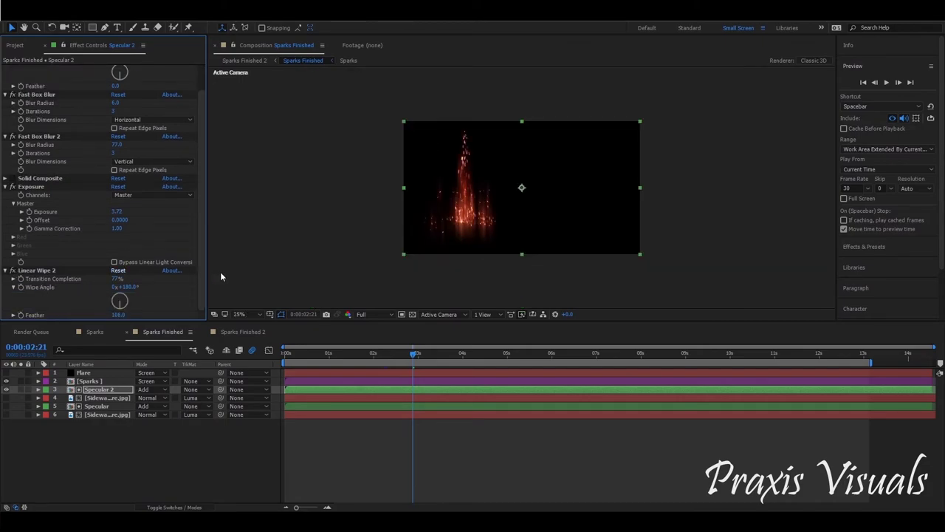
At 50% view magnification, set the Linear Wipe 2 Feather to 54.0.
{"action": "key", "text": "period"}
{"action": "key", "text": "period"}
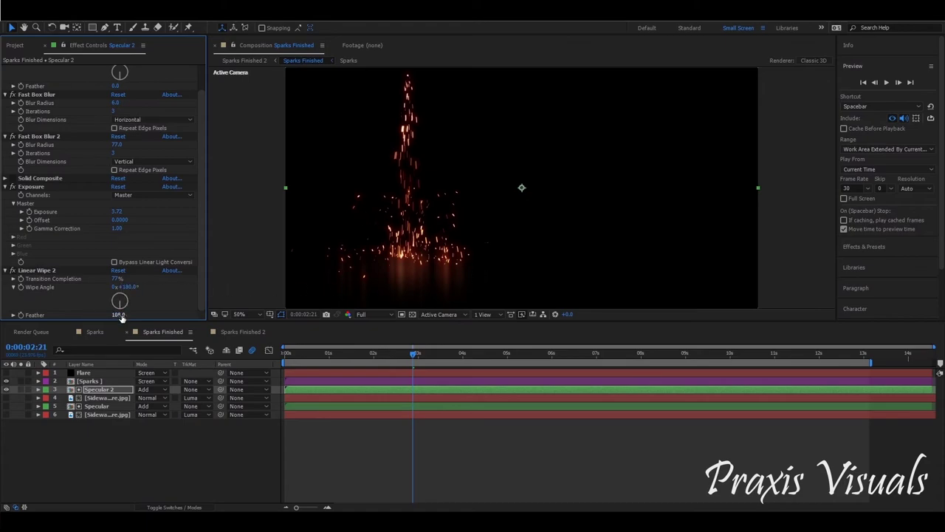
{"action": "left_click_drag", "start_coordinate": [122, 316], "coordinate": [118, 315]}
{"action": "left_click_drag", "start_coordinate": [119, 316], "coordinate": [35, 316]}
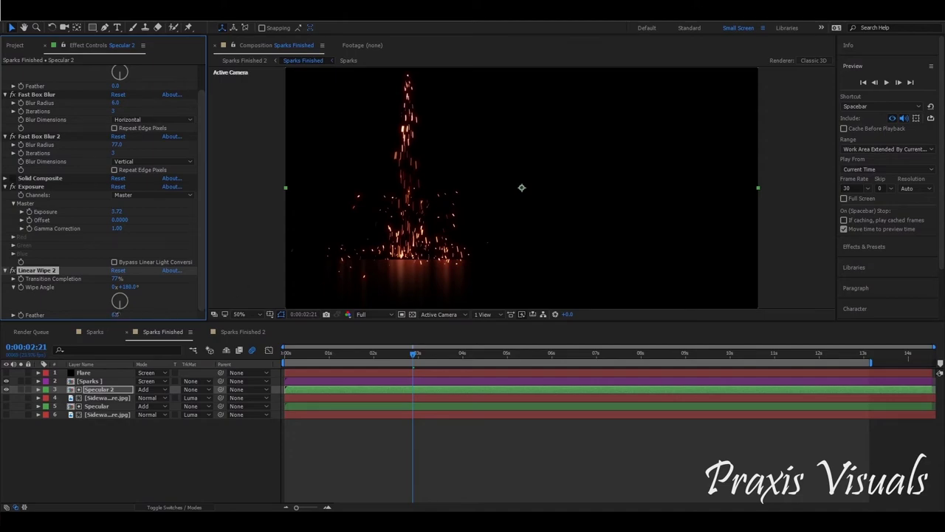
{"action": "left_click_drag", "start_coordinate": [116, 316], "coordinate": [143, 313]}
Restore Specular 2's Linear Wipe 2 Feather to 108.0 and collapse Exposure.
{"action": "left_click", "coordinate": [132, 298]}
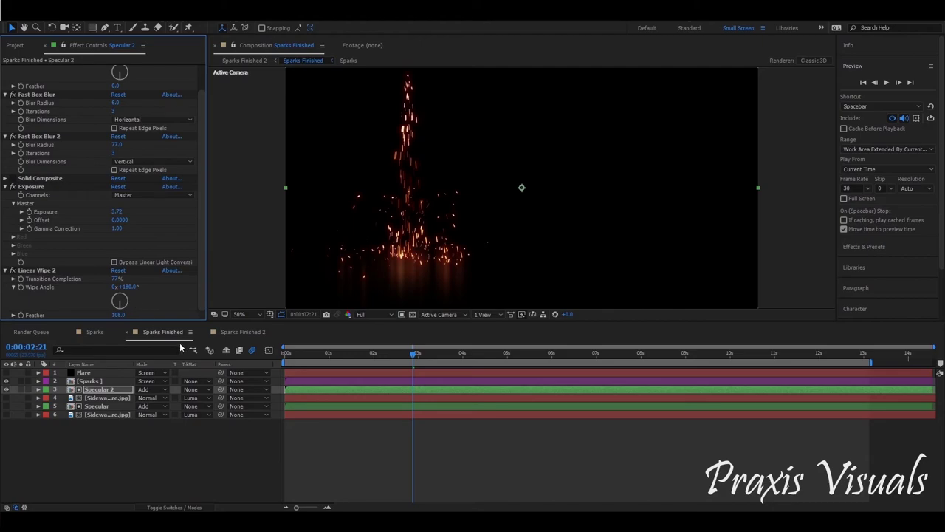
{"action": "left_click", "coordinate": [33, 270]}
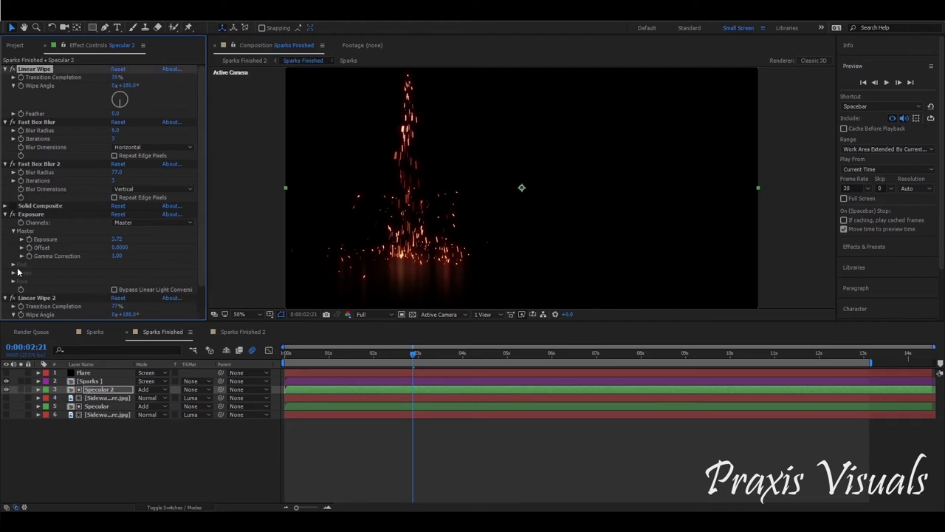
{"action": "left_click", "coordinate": [6, 187]}
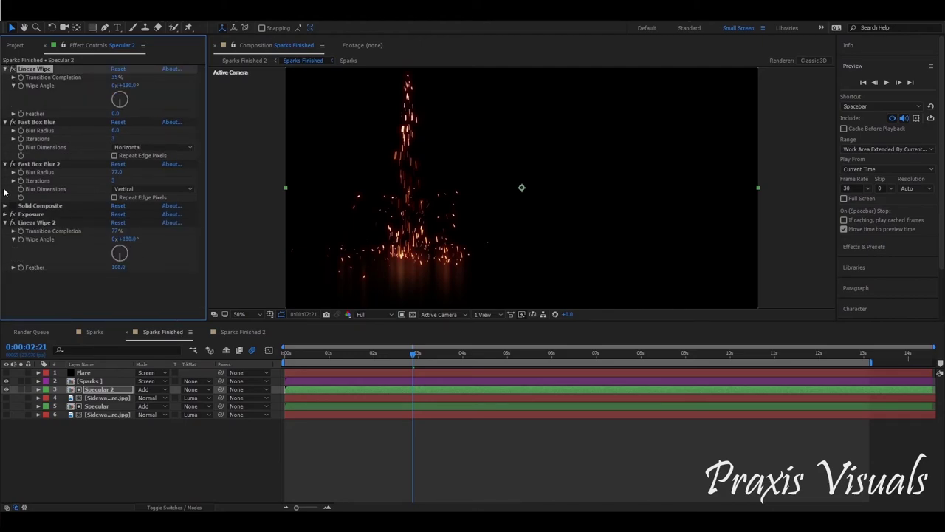
Collapse Specular 2's remaining effects and show the Sidewalk Texture.jpg layer's effects.
{"action": "left_click", "coordinate": [5, 222]}
{"action": "left_click", "coordinate": [5, 69]}
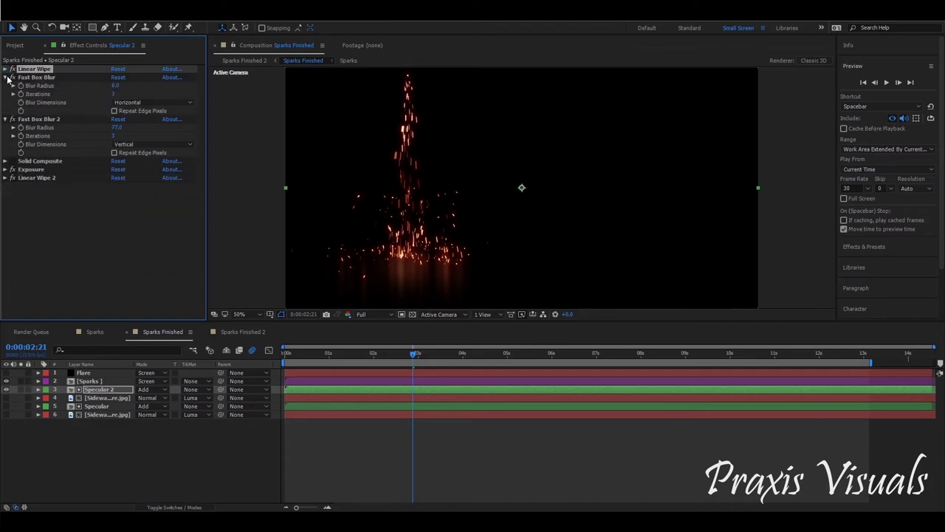
{"action": "left_click", "coordinate": [5, 77]}
{"action": "left_click", "coordinate": [6, 86]}
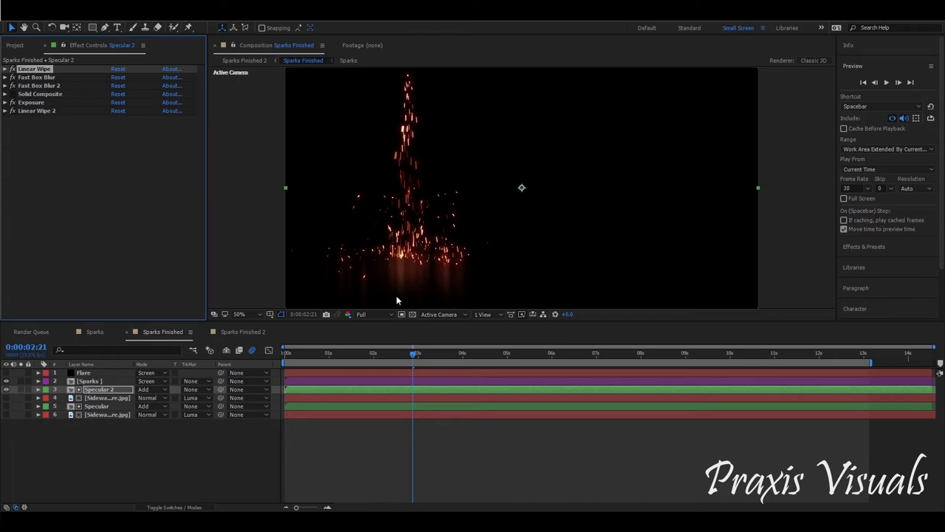
{"action": "left_click", "coordinate": [94, 392]}
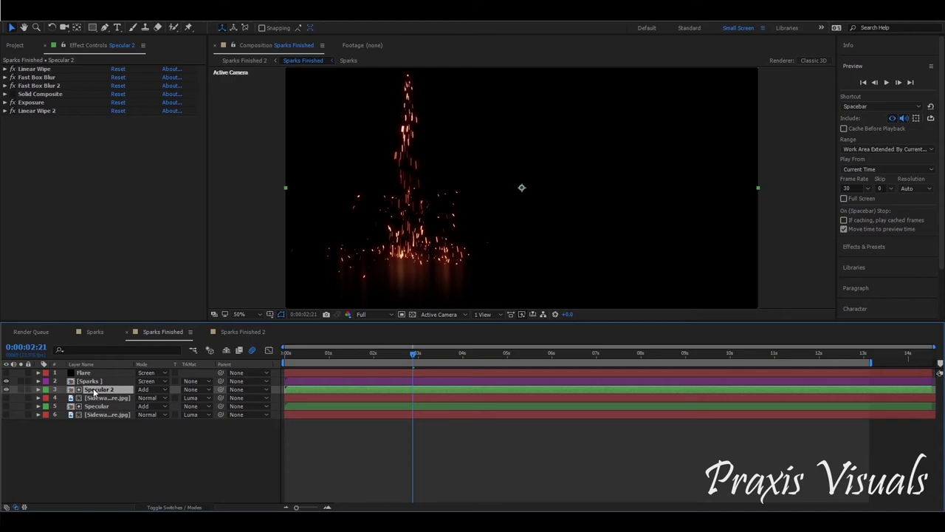
{"action": "left_click", "coordinate": [99, 399]}
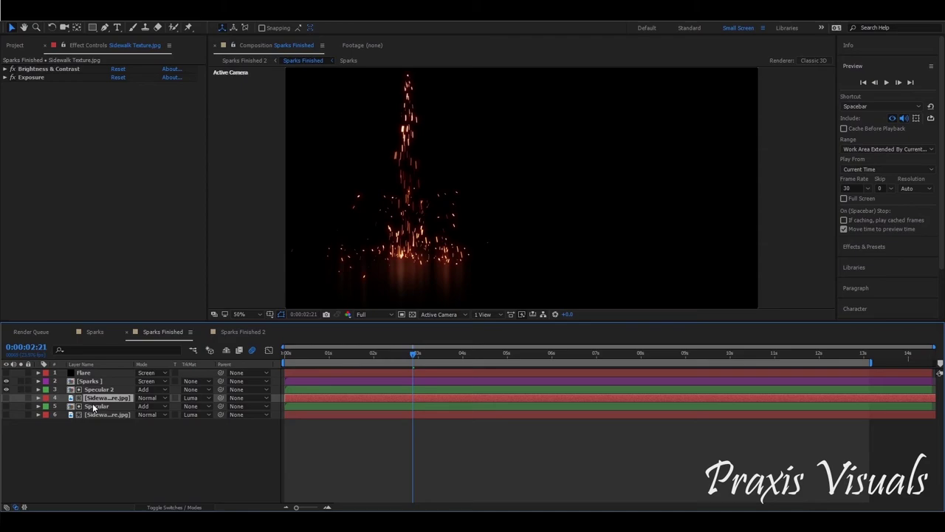
Inspect the Sidewalk Texture.jpg source footage, then compare the Specular 2 and Sidewalk Texture layers.
{"action": "left_click", "coordinate": [20, 47]}
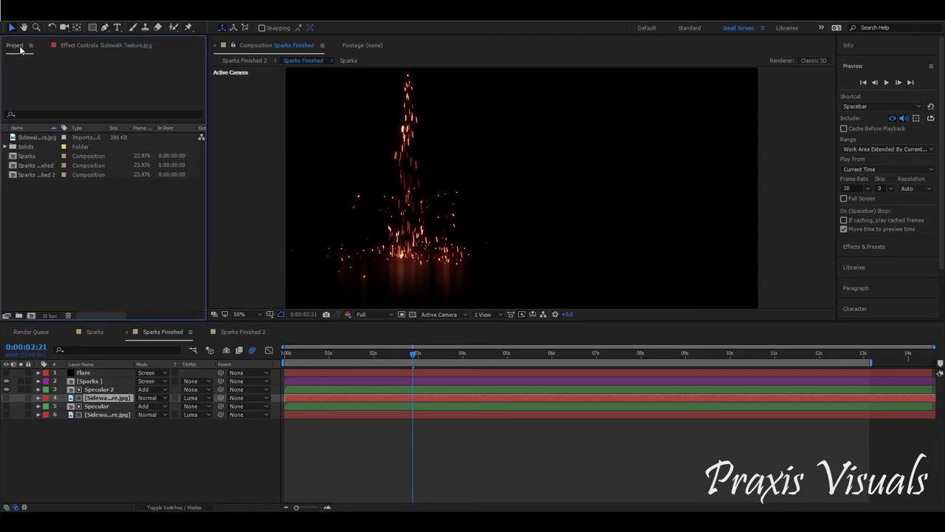
{"action": "left_click", "coordinate": [31, 139]}
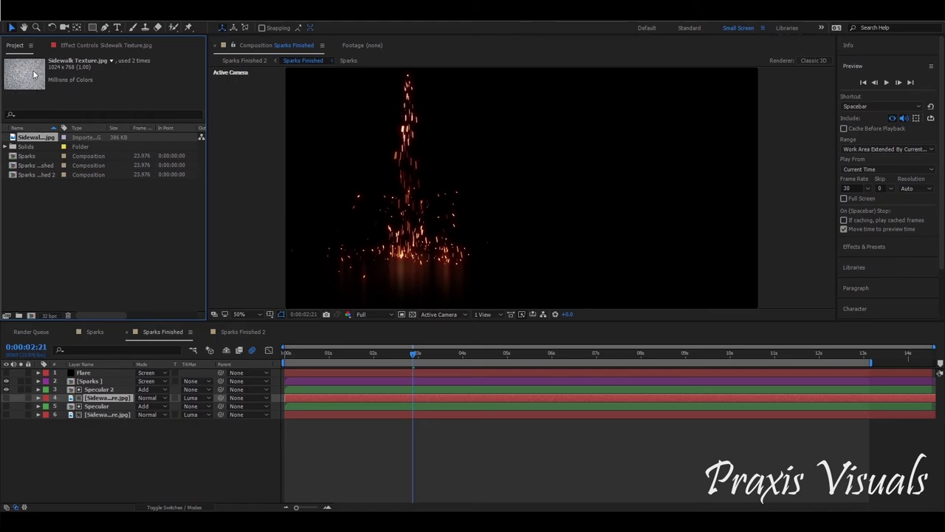
{"action": "left_click", "coordinate": [96, 389]}
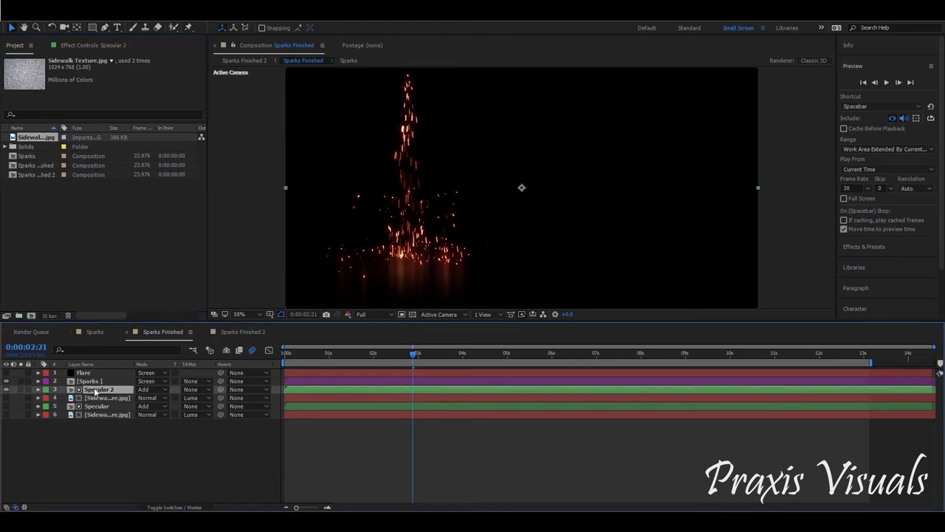
{"action": "left_click", "coordinate": [103, 398]}
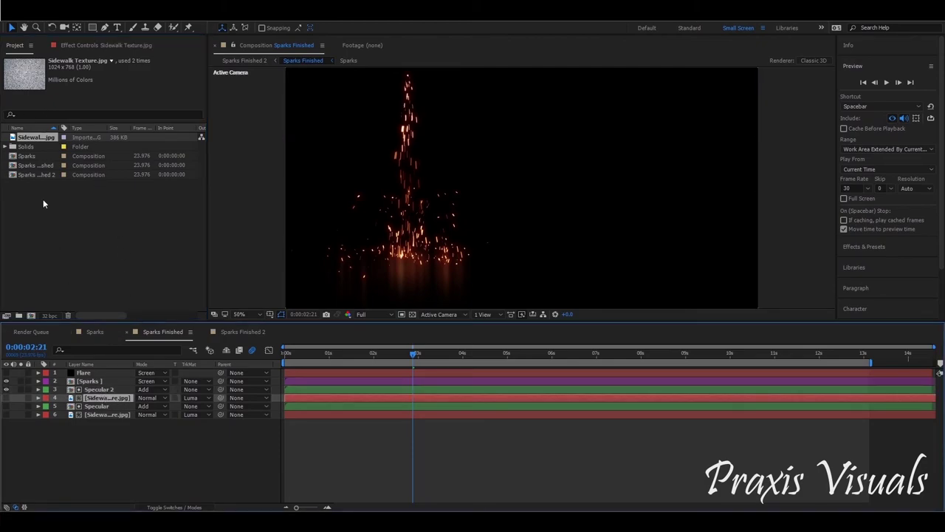
{"action": "left_click", "coordinate": [107, 390]}
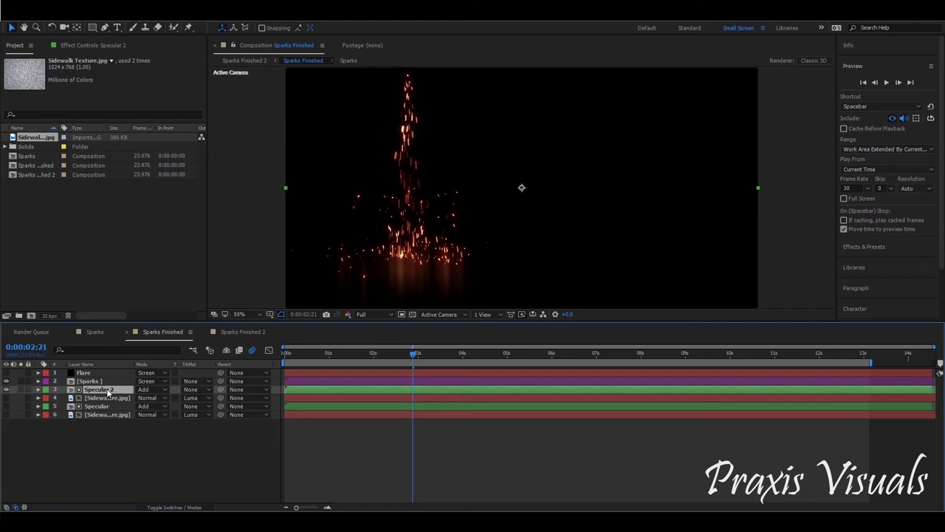
{"action": "left_click", "coordinate": [107, 398]}
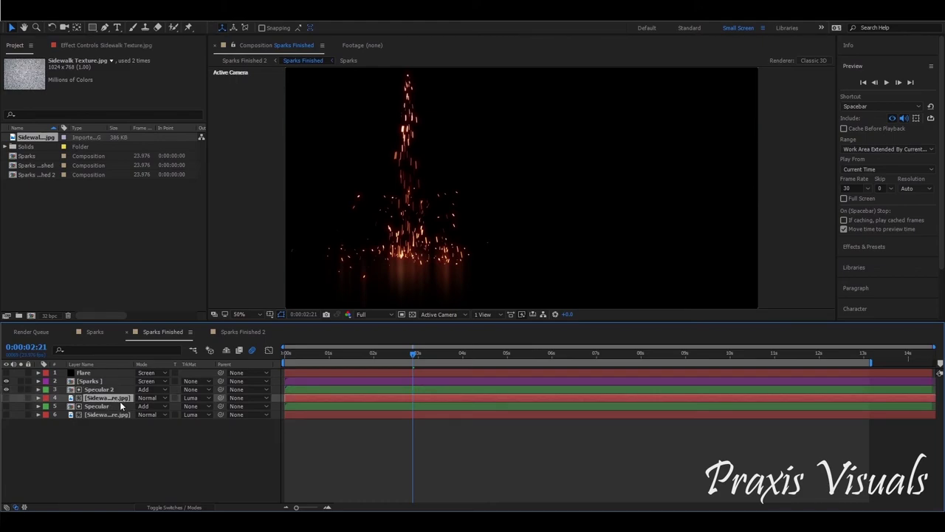
Zoom to the comp's bottom edge at 200% and make the Sidewalk Texture layer visible.
{"action": "key", "text": "period"}
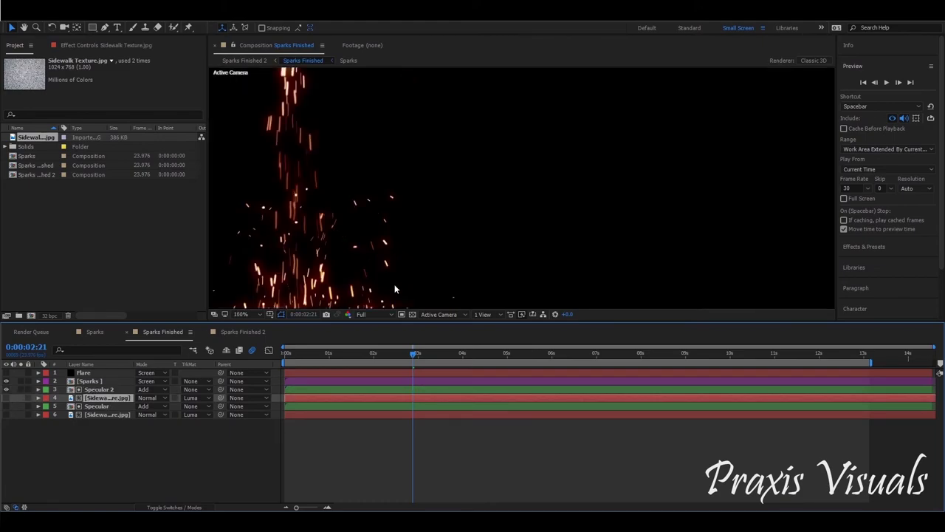
{"action": "key", "text": "h"}
{"action": "left_click_drag", "start_coordinate": [395, 277], "coordinate": [472, 215]}
{"action": "key", "text": "v"}
{"action": "key", "text": "period"}
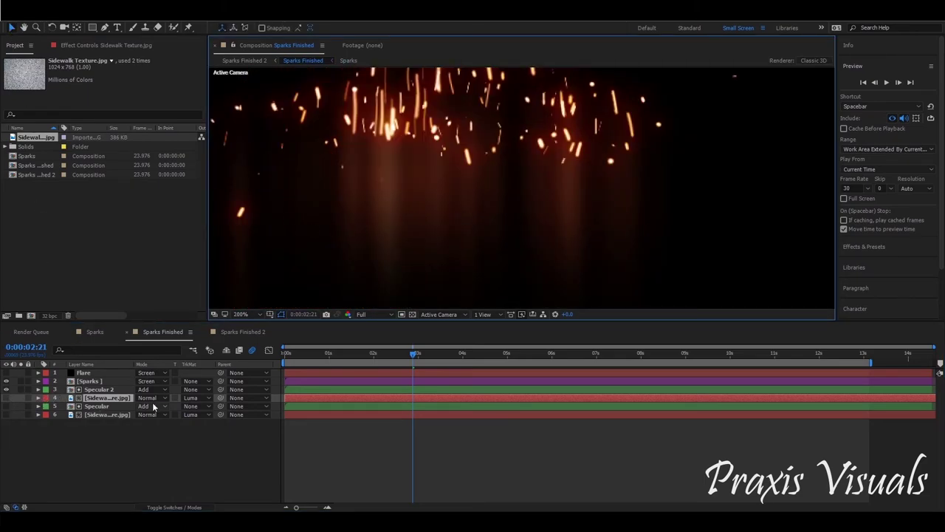
{"action": "left_click", "coordinate": [6, 398]}
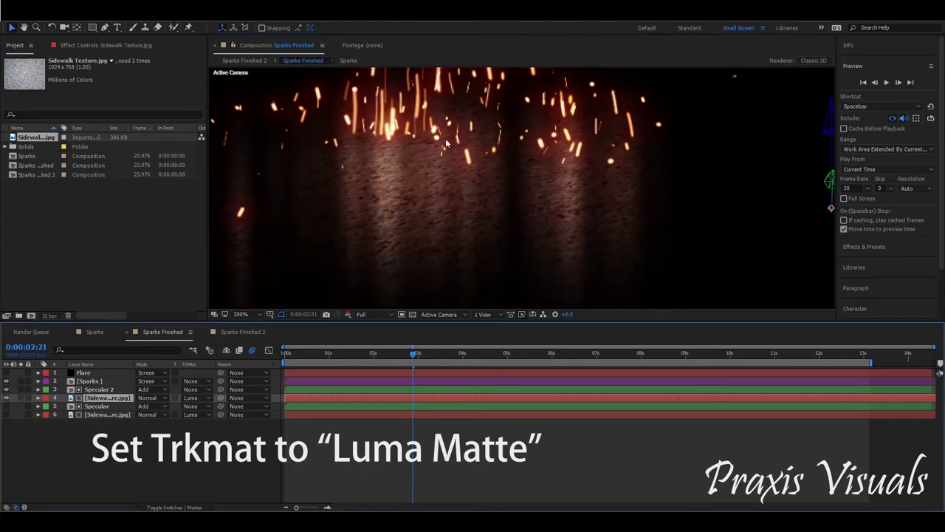
Switch off the sidewalk texture's Brightness & Contrast and Exposure effects.
{"action": "left_click", "coordinate": [79, 46]}
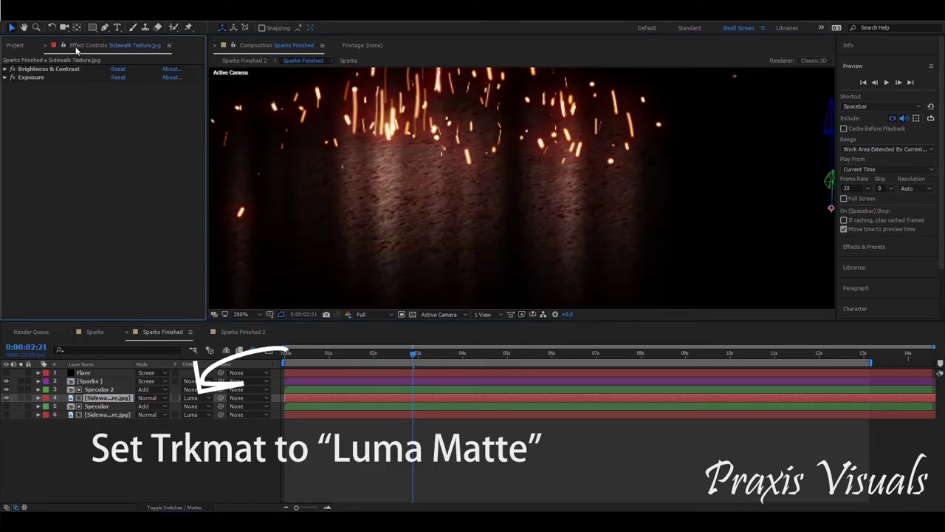
{"action": "left_click", "coordinate": [12, 68]}
{"action": "left_click", "coordinate": [12, 76]}
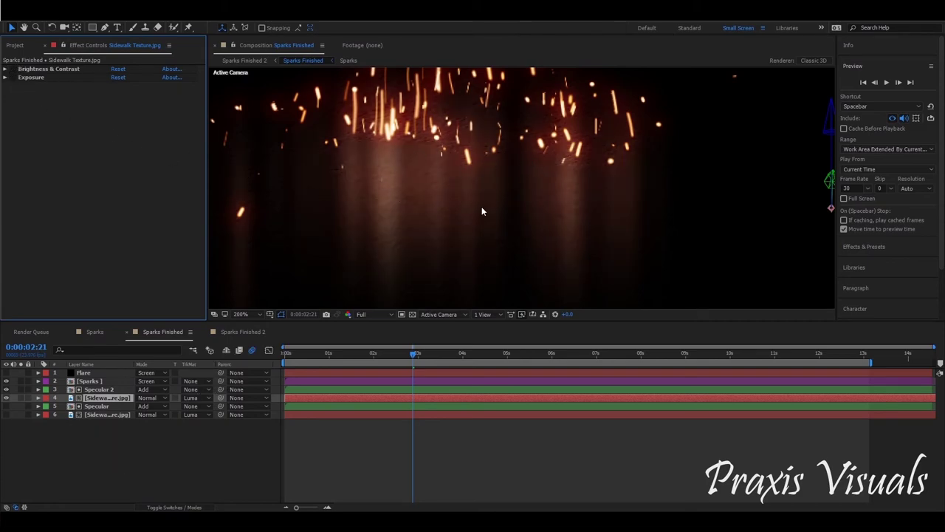
{"action": "scroll", "coordinate": [477, 206], "scroll_direction": "down", "scroll_amount": 2}
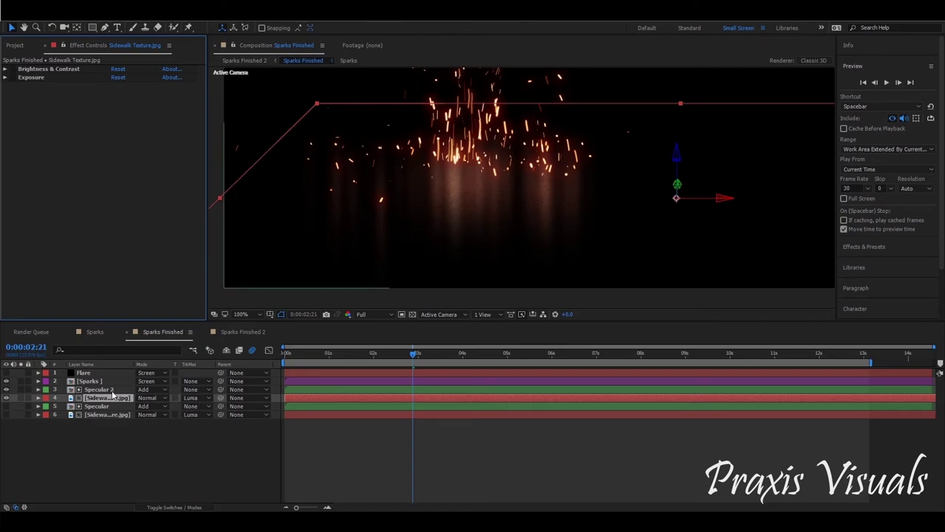
Switch the timeline from Modes to the layer switch columns.
{"action": "left_click", "coordinate": [177, 507]}
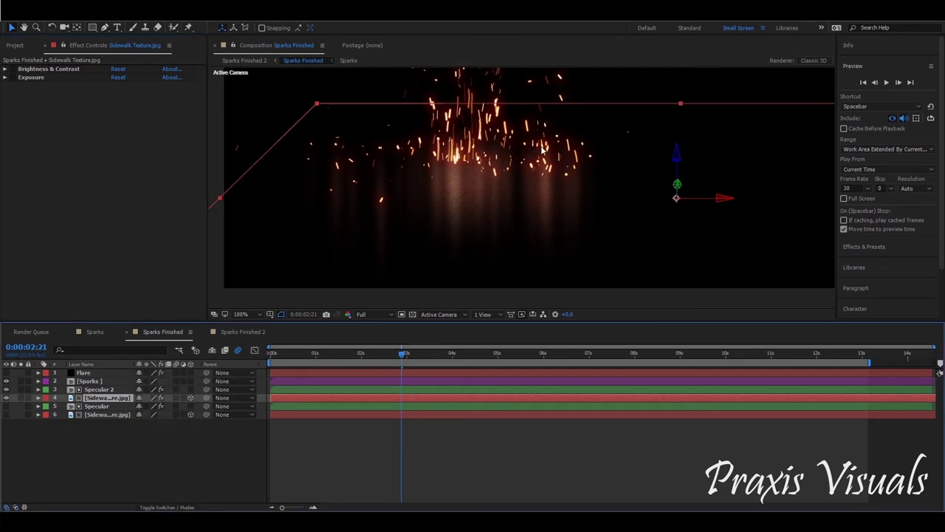
{"action": "scroll", "coordinate": [573, 180], "scroll_direction": "down", "scroll_amount": 5}
{"action": "scroll", "coordinate": [576, 178], "scroll_direction": "up", "scroll_amount": 3}
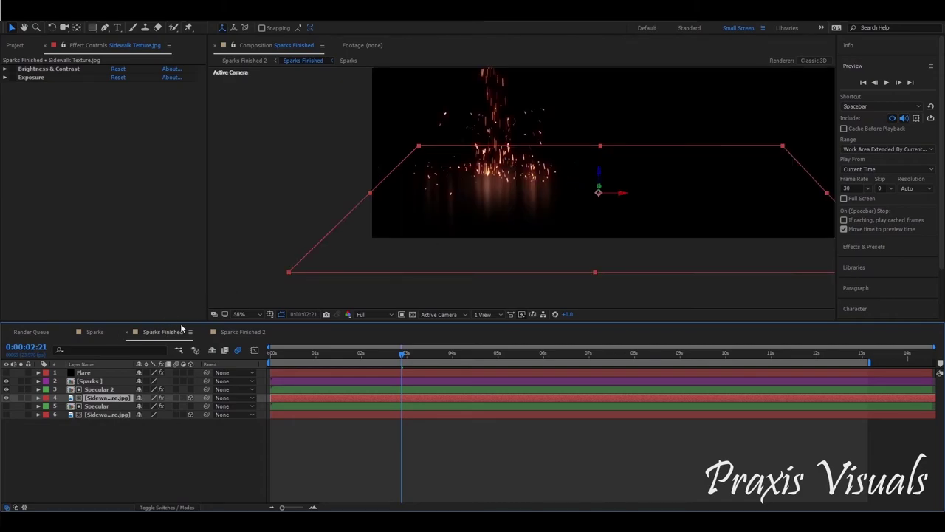
Set the viewer magnification to Fit up to 100% and pan around the composition.
{"action": "left_click", "coordinate": [243, 316]}
{"action": "left_click", "coordinate": [259, 335]}
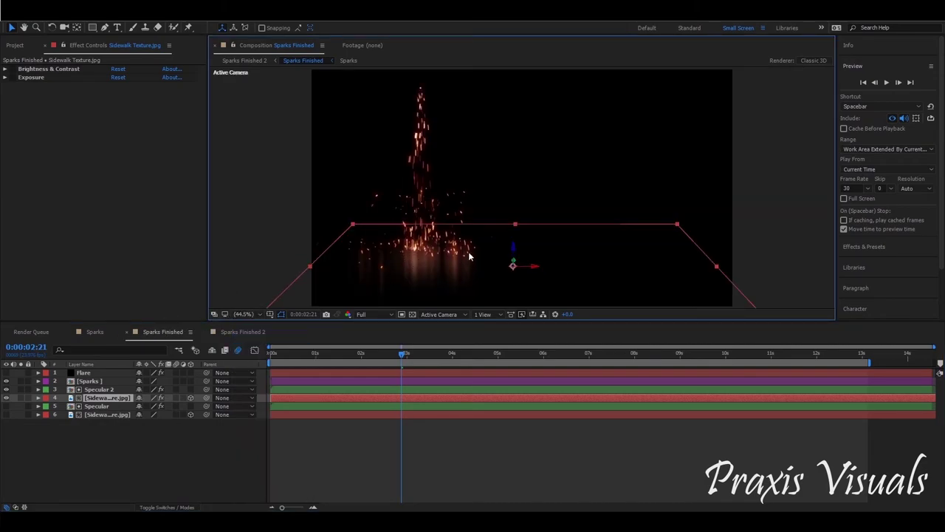
{"action": "scroll", "coordinate": [428, 237], "scroll_direction": "up", "scroll_amount": 3}
{"action": "key", "text": "h"}
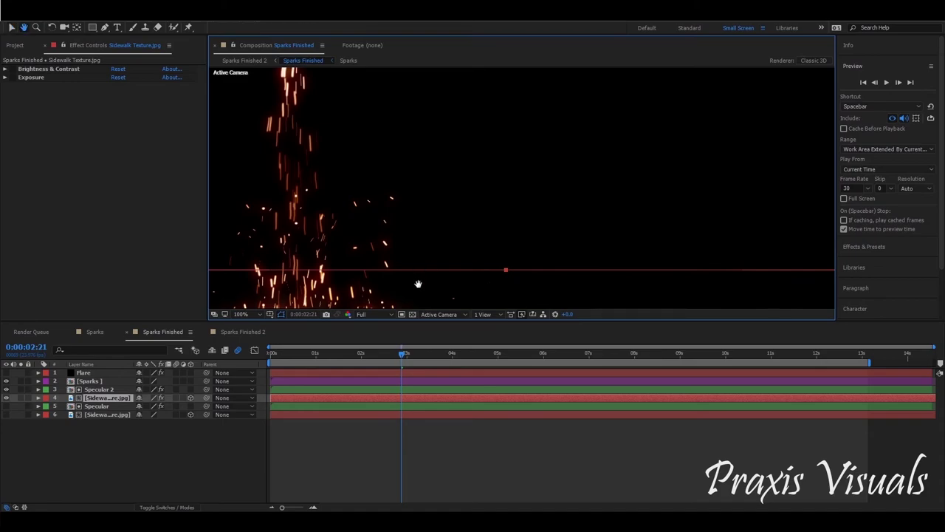
{"action": "left_click_drag", "start_coordinate": [418, 283], "coordinate": [516, 191]}
{"action": "key", "text": "v"}
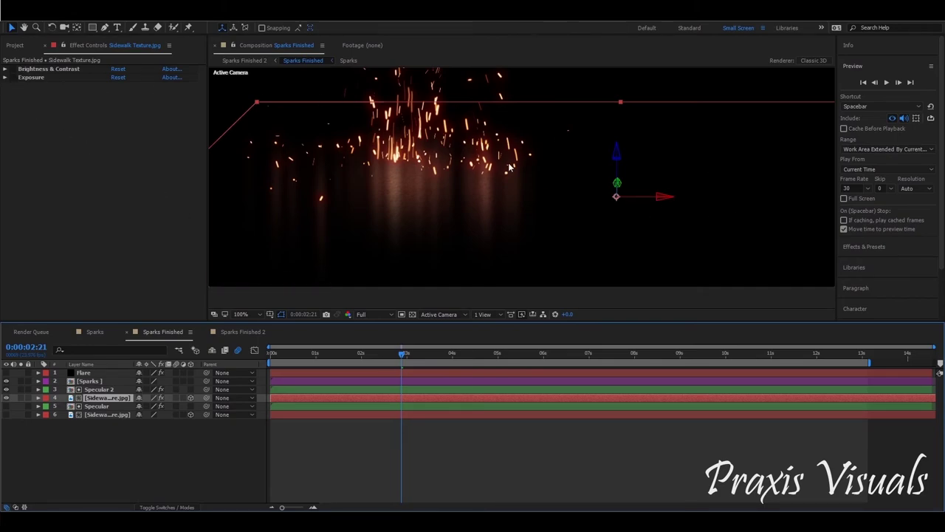
Expand Brightness & Contrast and re-enable and expand the Exposure effect on Sidewalk Texture.
{"action": "left_click", "coordinate": [6, 69]}
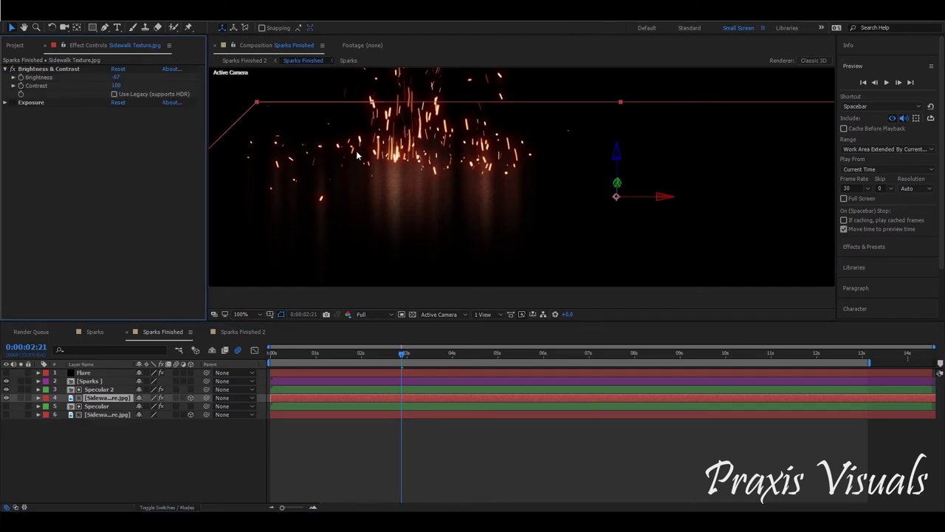
{"action": "left_click", "coordinate": [13, 103]}
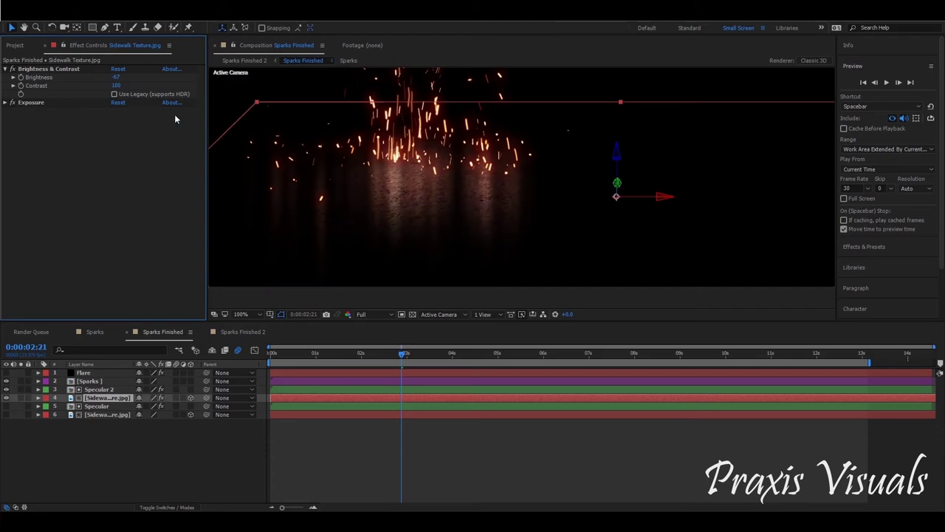
{"action": "left_click", "coordinate": [5, 102]}
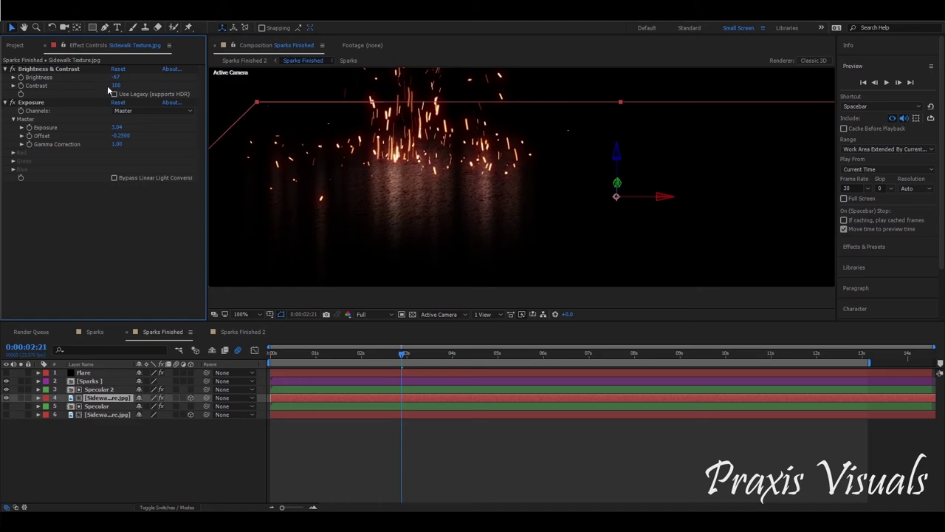
Set Contrast to 180, collapse both effects, and deselect the Sidewalk Texture layer.
{"action": "left_click", "coordinate": [116, 86]}
{"action": "type", "text": "180"}
{"action": "key", "text": "Return"}
{"action": "left_click", "coordinate": [5, 68]}
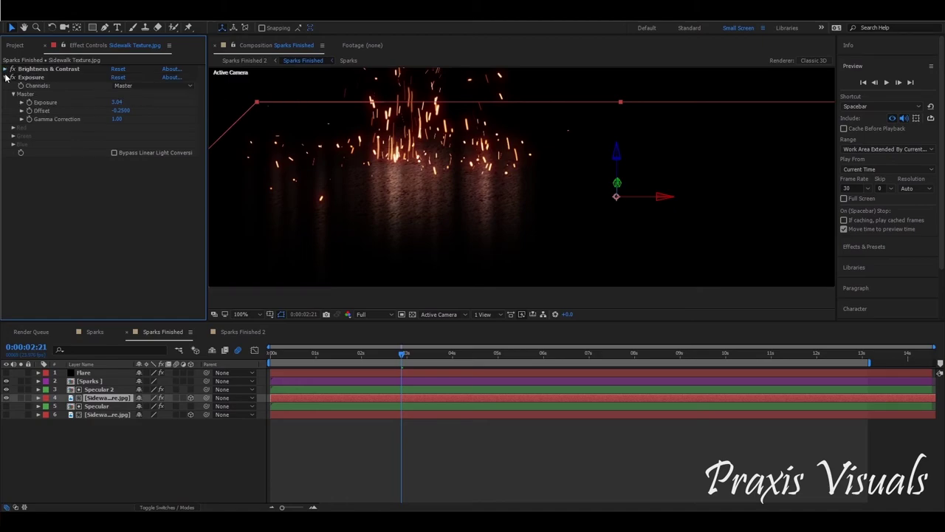
{"action": "left_click", "coordinate": [5, 77]}
{"action": "left_click", "coordinate": [107, 430]}
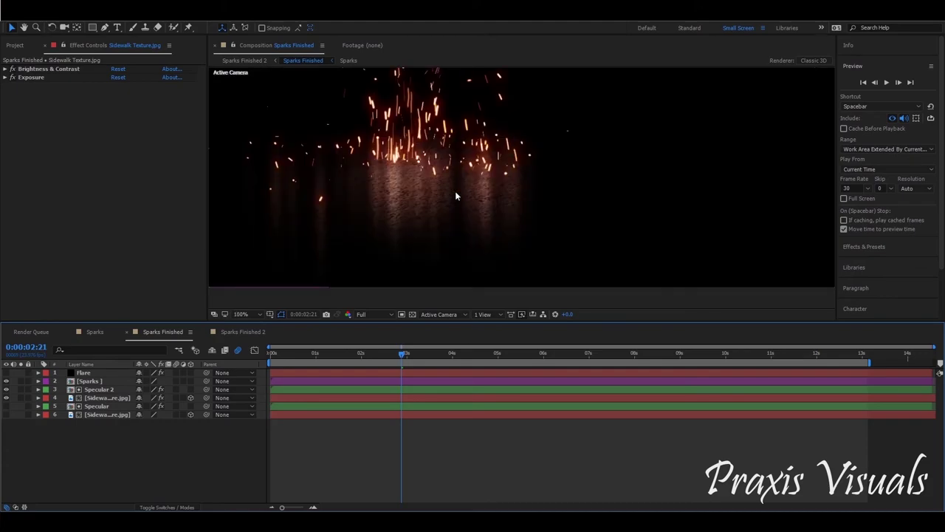
{"action": "scroll", "coordinate": [455, 191], "scroll_direction": "down", "scroll_amount": 2}
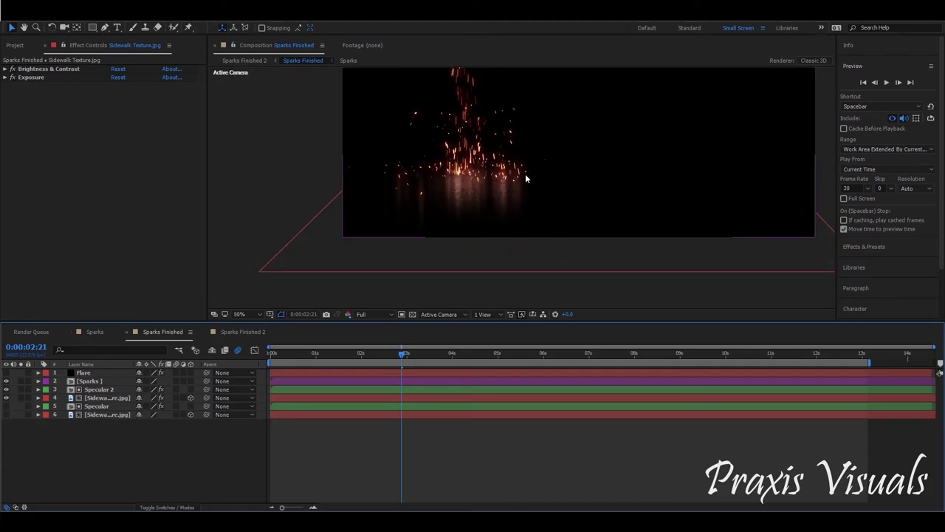
Make the Specular layer visible and select it to view its effects.
{"action": "left_click", "coordinate": [104, 399]}
{"action": "left_click", "coordinate": [99, 389]}
{"action": "left_click", "coordinate": [104, 398]}
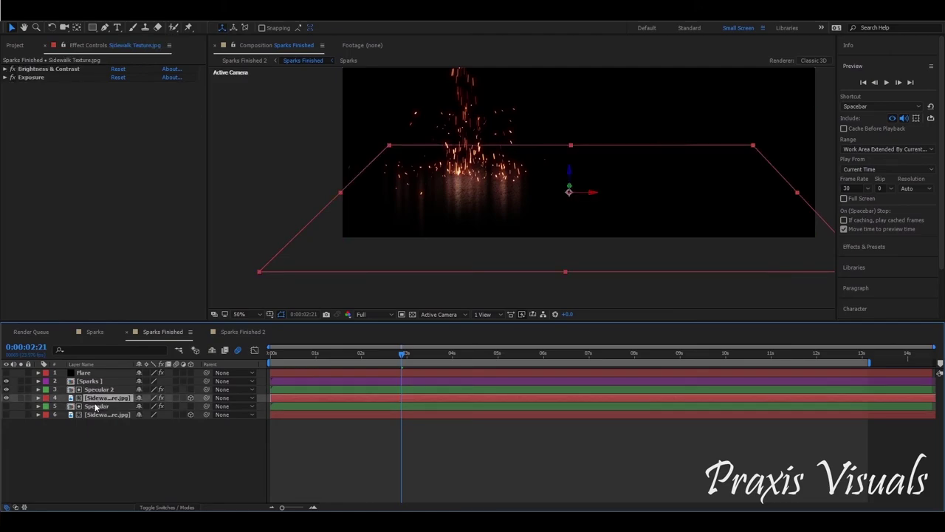
{"action": "left_click", "coordinate": [7, 406]}
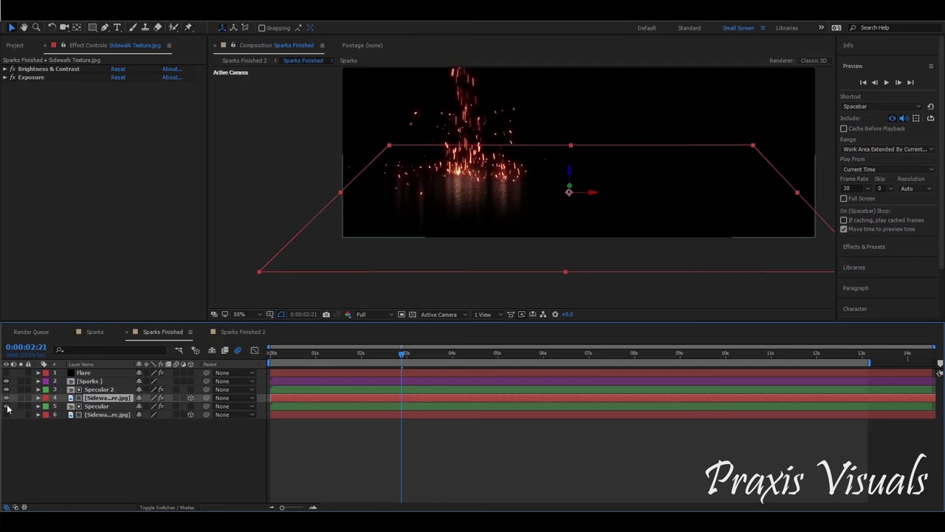
{"action": "left_click", "coordinate": [95, 406]}
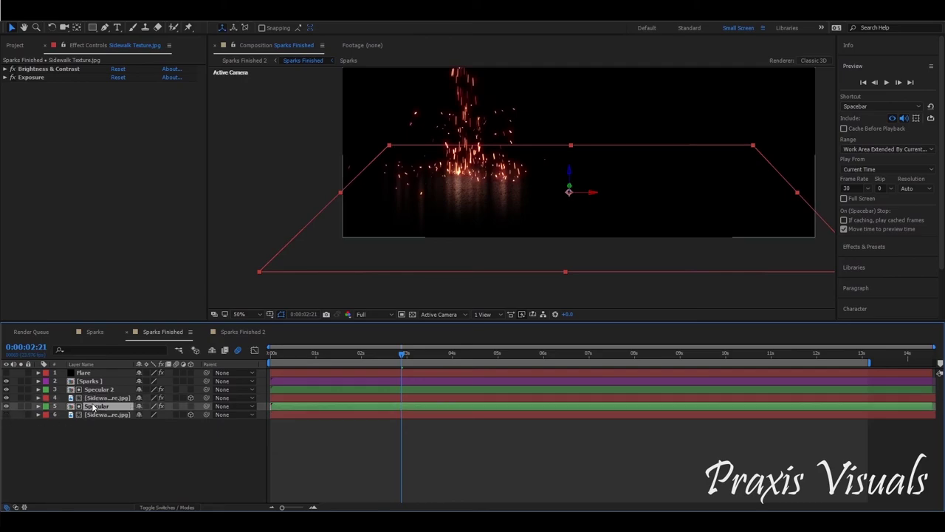
{"action": "left_click", "coordinate": [19, 127]}
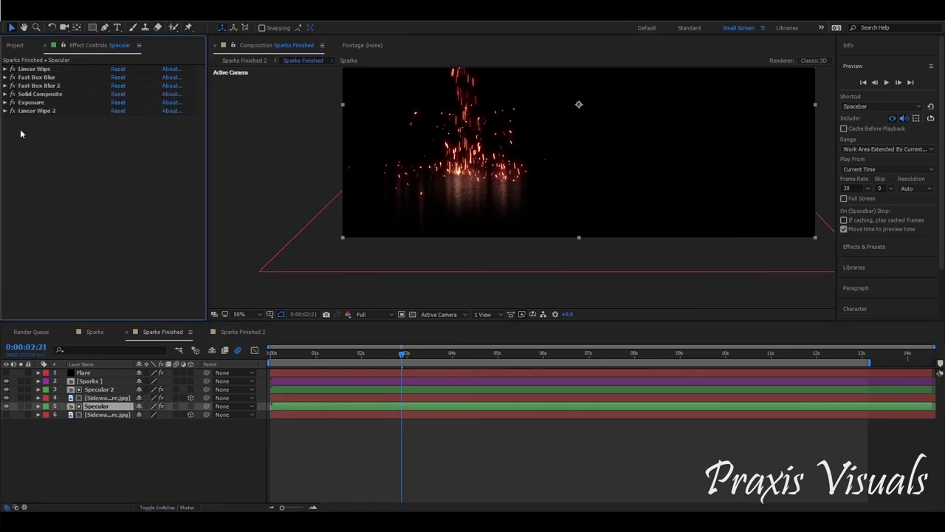
Expand Fast Box Blur and Fast Box Blur 2, toggling Specular's visibility to compare.
{"action": "left_click", "coordinate": [35, 78]}
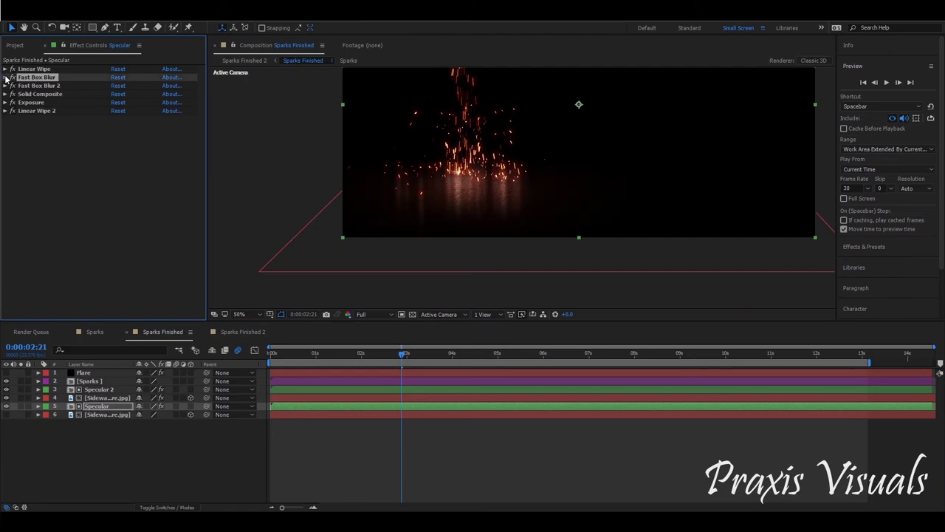
{"action": "left_click", "coordinate": [5, 77]}
{"action": "left_click", "coordinate": [5, 119]}
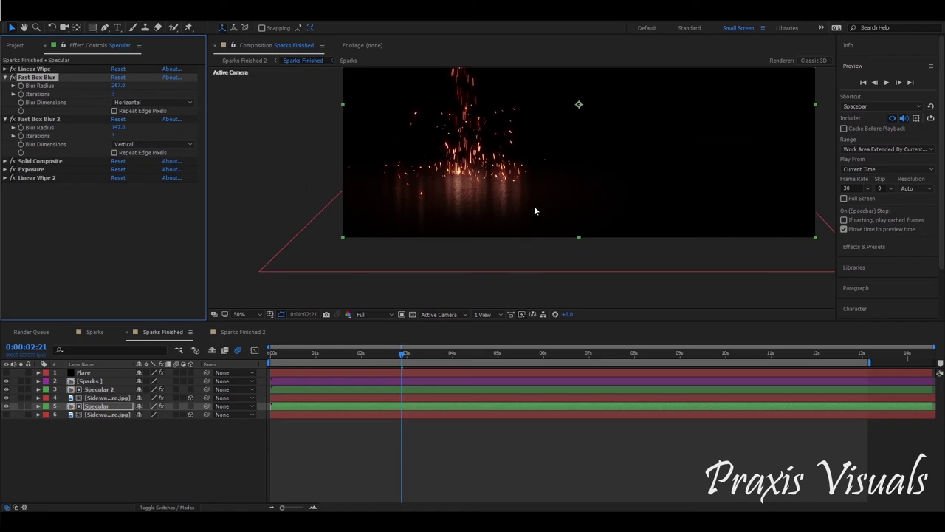
{"action": "left_click", "coordinate": [7, 406]}
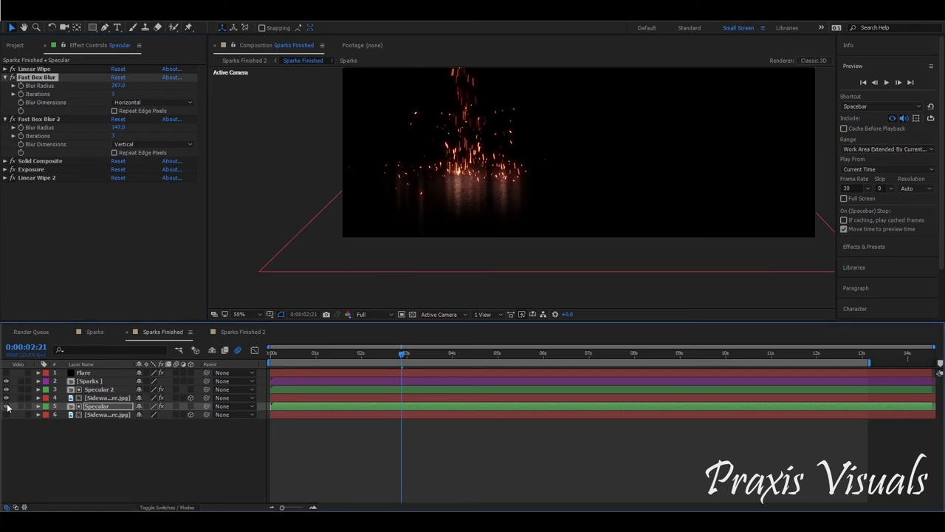
{"action": "left_click", "coordinate": [7, 406]}
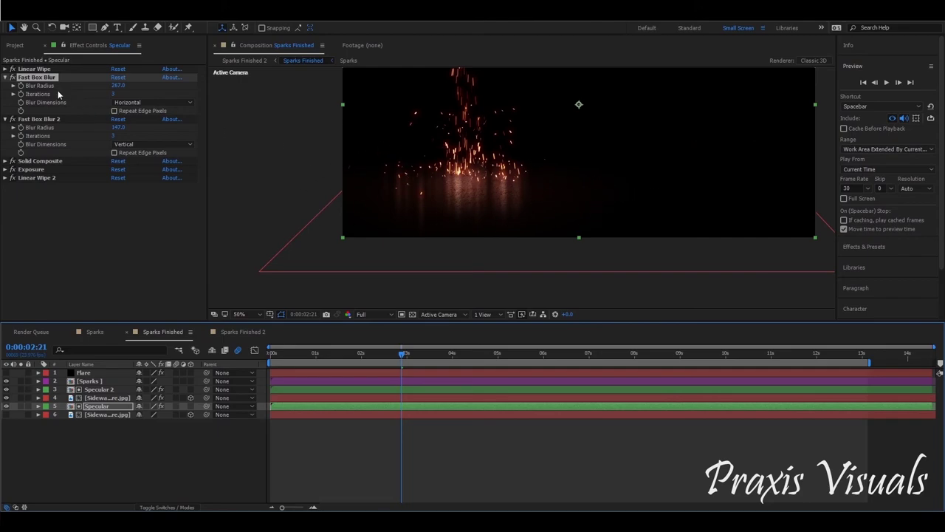
Collapse, reopen, and collapse again the Fast Box Blur and Fast Box Blur 2 settings.
{"action": "left_click", "coordinate": [9, 77]}
{"action": "left_click", "coordinate": [9, 86]}
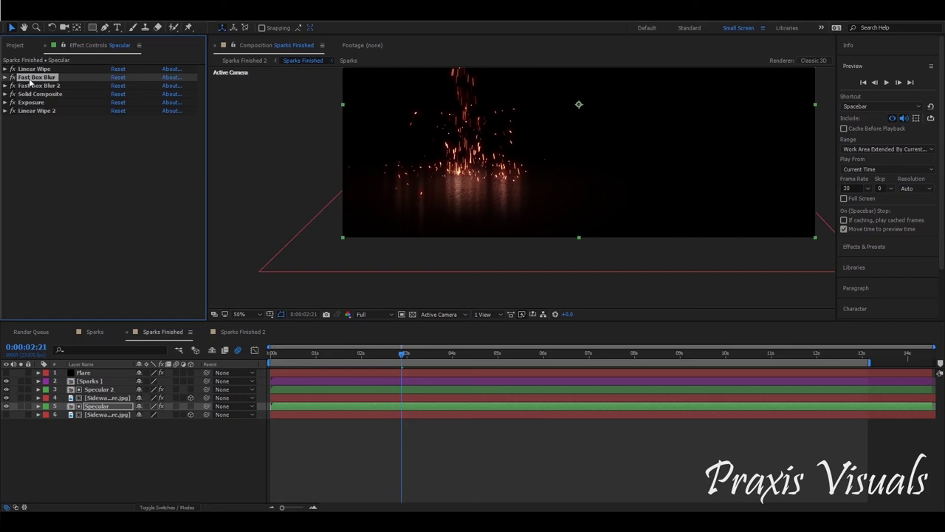
{"action": "left_click", "coordinate": [49, 90]}
{"action": "left_click", "coordinate": [49, 89]}
{"action": "left_click", "coordinate": [41, 77]}
{"action": "left_click", "coordinate": [9, 78]}
{"action": "left_click", "coordinate": [5, 119]}
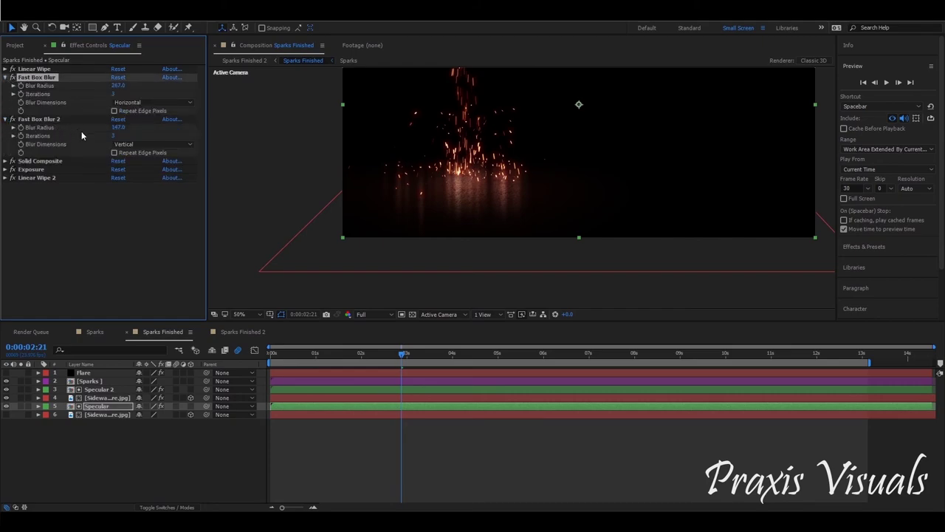
{"action": "left_click", "coordinate": [6, 77]}
{"action": "left_click", "coordinate": [5, 85]}
{"action": "left_click", "coordinate": [27, 111]}
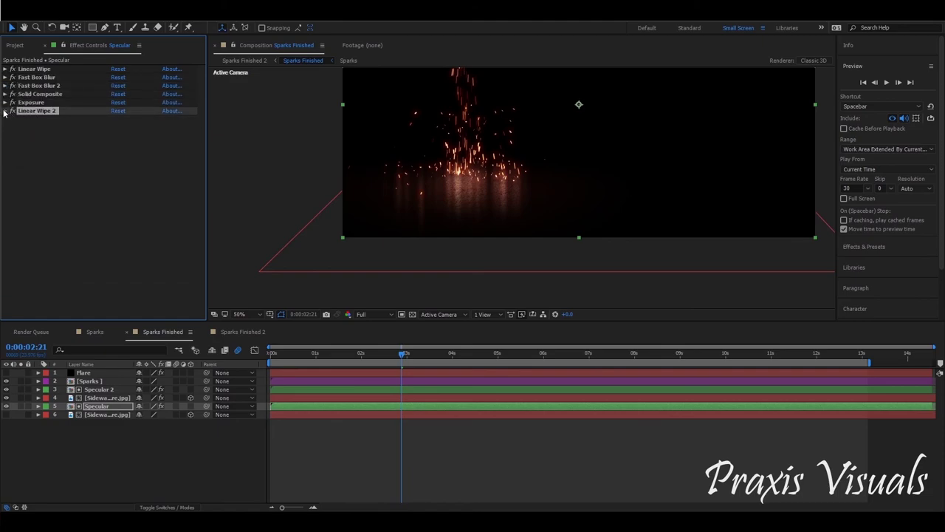
Review the Linear Wipe 2 and Linear Wipe settings, then select the bottom Sidewalk Texture layer.
{"action": "left_click", "coordinate": [5, 111]}
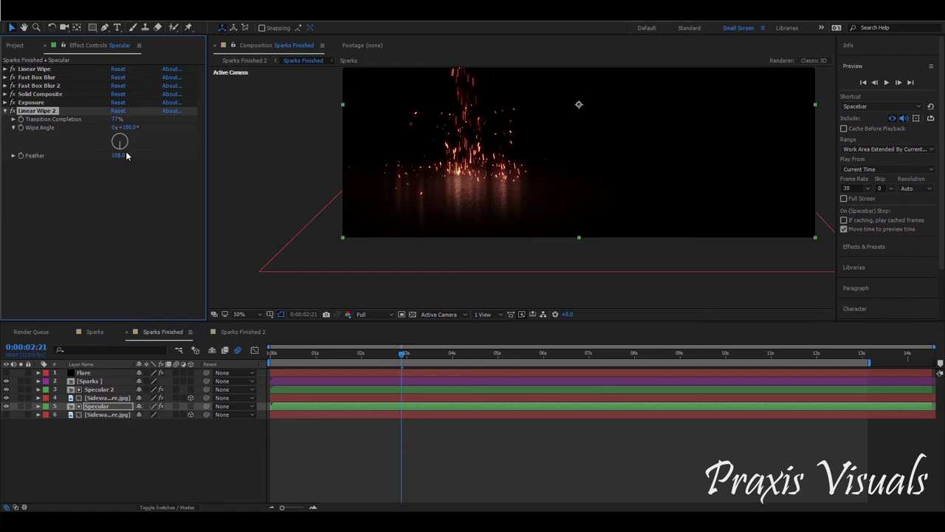
{"action": "left_click", "coordinate": [5, 111]}
{"action": "left_click", "coordinate": [5, 69]}
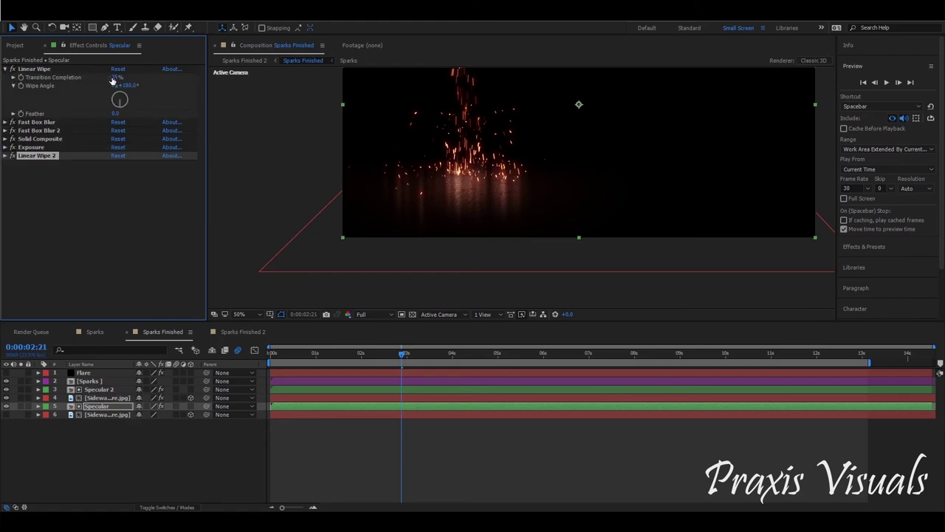
{"action": "left_click", "coordinate": [4, 69]}
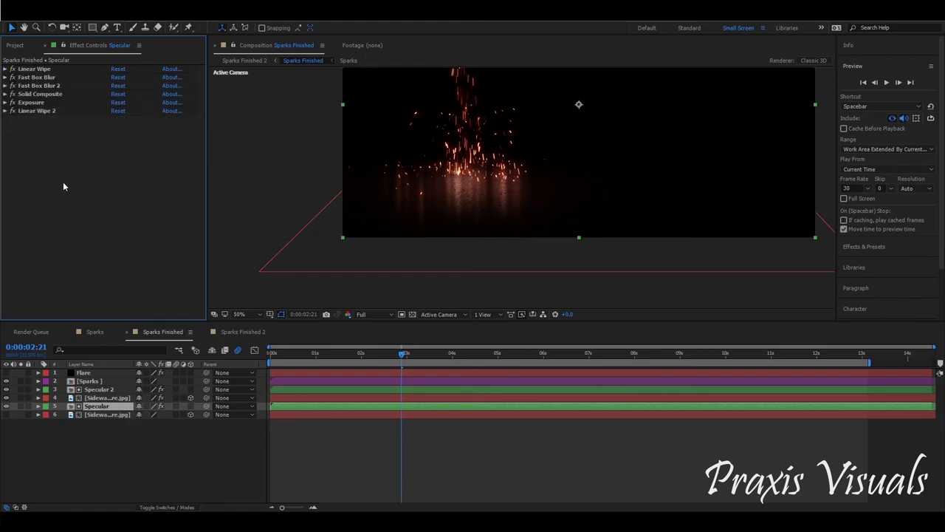
{"action": "left_click", "coordinate": [42, 78]}
{"action": "left_click", "coordinate": [95, 211]}
{"action": "left_click", "coordinate": [98, 416]}
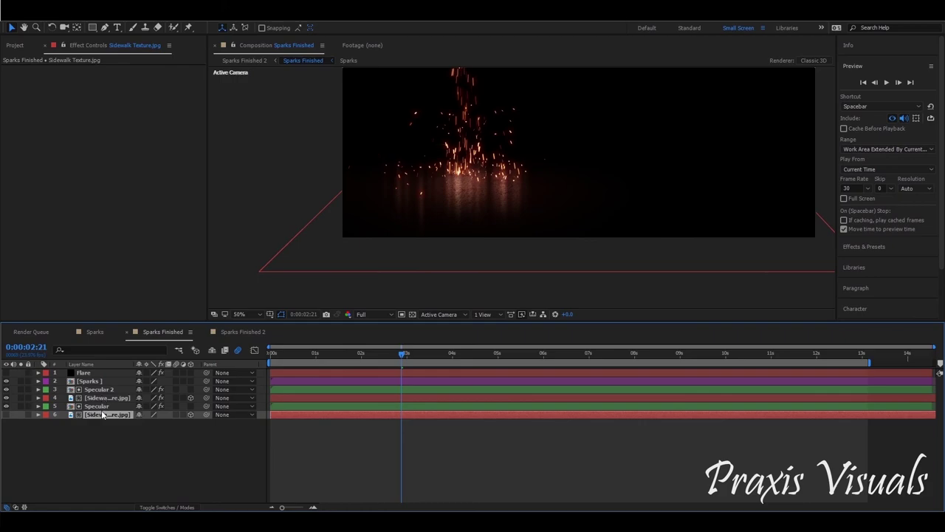
Turn on layer 6's visibility, toggling it on and off to compare.
{"action": "left_click", "coordinate": [101, 399]}
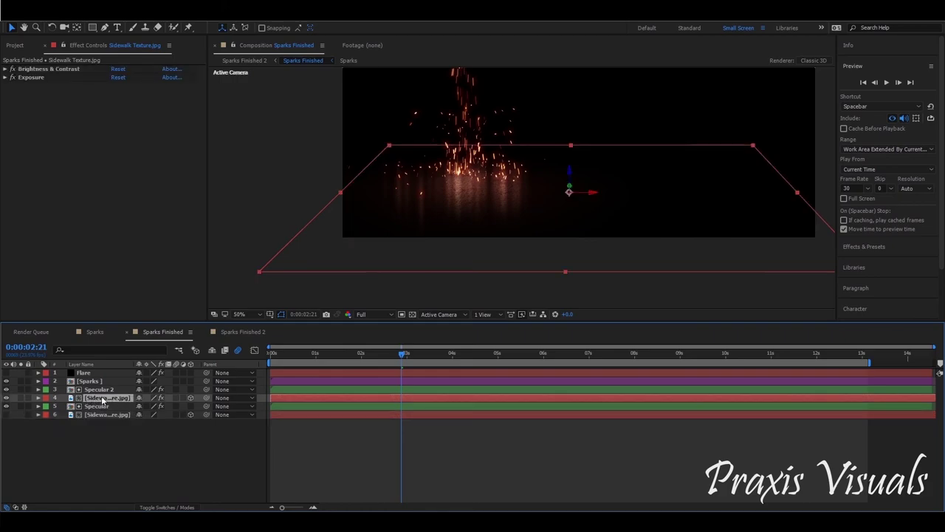
{"action": "left_click", "coordinate": [111, 415]}
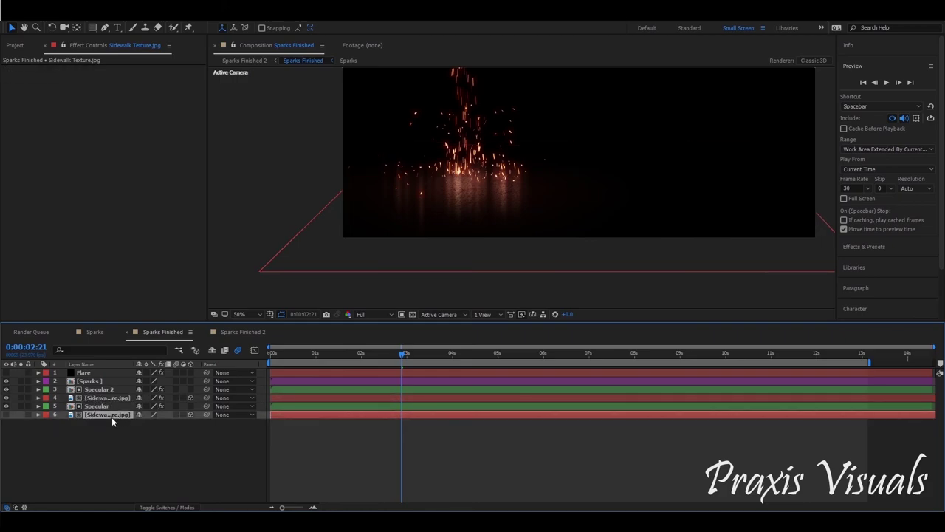
{"action": "left_click", "coordinate": [6, 414]}
{"action": "scroll", "coordinate": [522, 202], "scroll_direction": "up", "scroll_amount": 4}
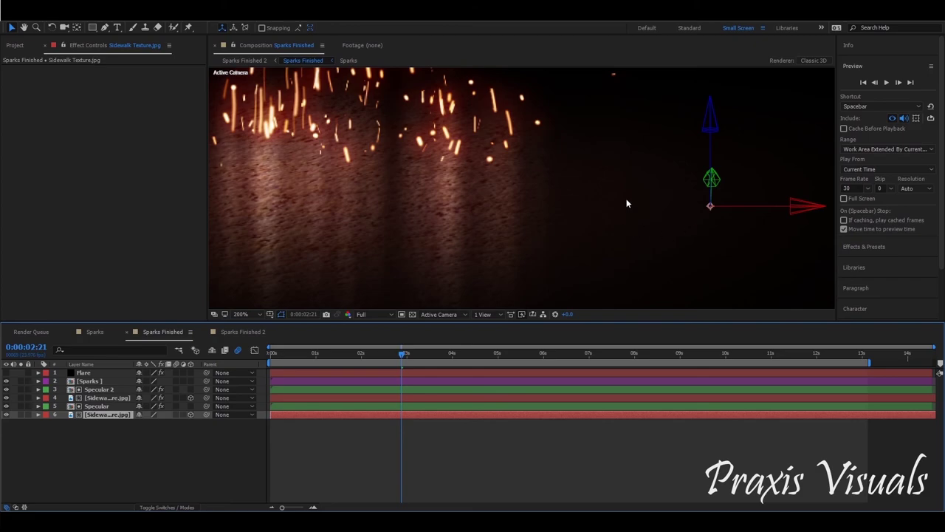
{"action": "left_click", "coordinate": [6, 415]}
{"action": "left_click", "coordinate": [6, 415]}
{"action": "left_click", "coordinate": [6, 415]}
{"action": "left_click", "coordinate": [6, 415]}
Deselect the layer, set magnification to Fit up to 100%, and preview from the start.
{"action": "left_click", "coordinate": [114, 427]}
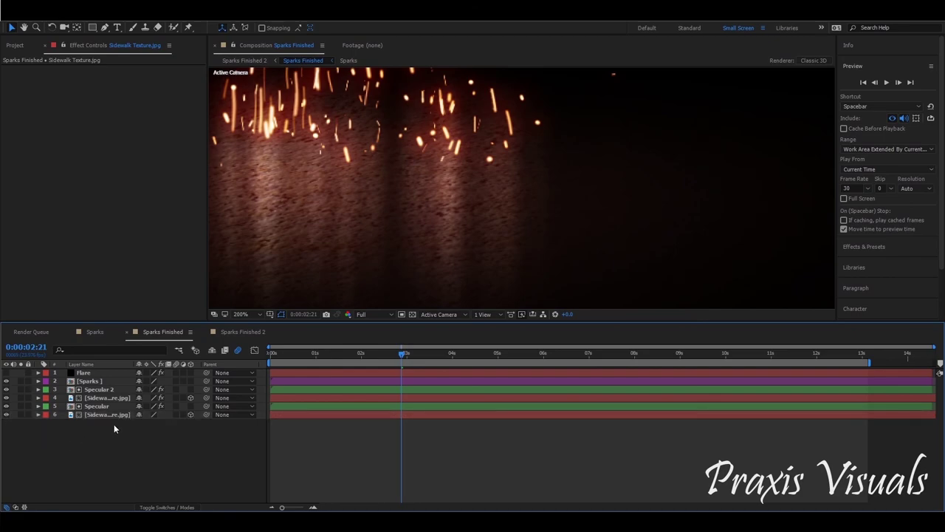
{"action": "left_click", "coordinate": [242, 314]}
{"action": "left_click", "coordinate": [273, 334]}
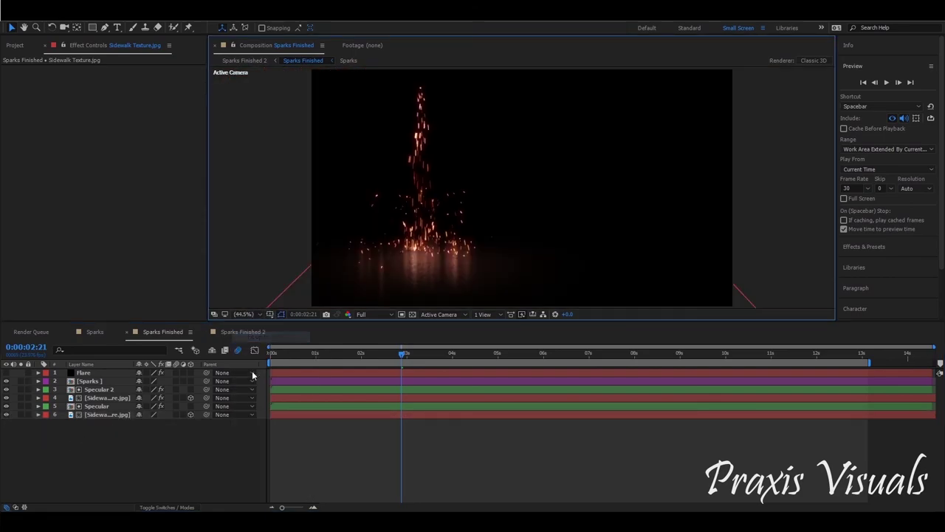
{"action": "left_click", "coordinate": [886, 82]}
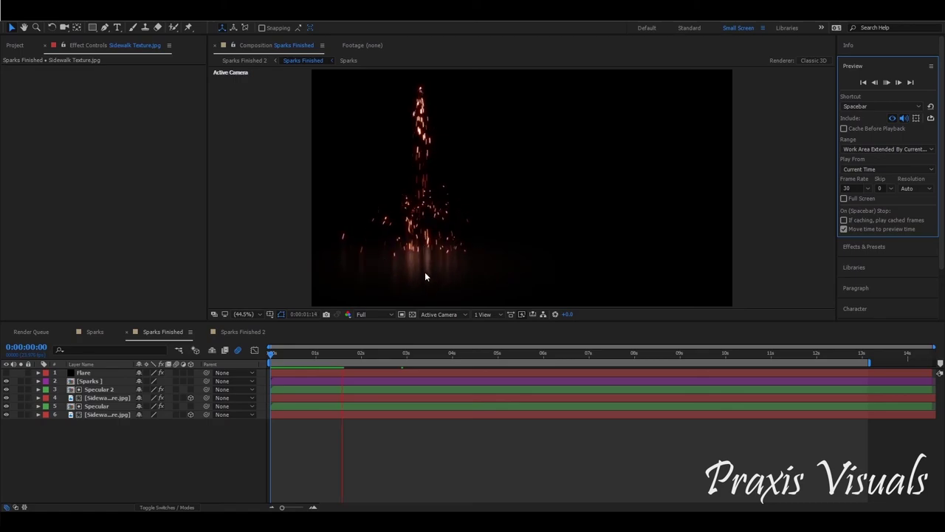
{"action": "left_click", "coordinate": [181, 445]}
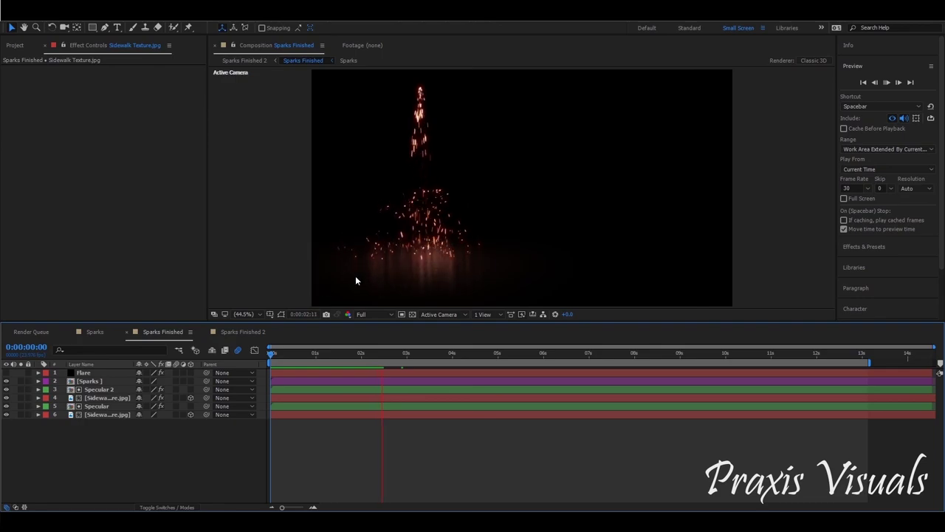
{"action": "left_click", "coordinate": [890, 81]}
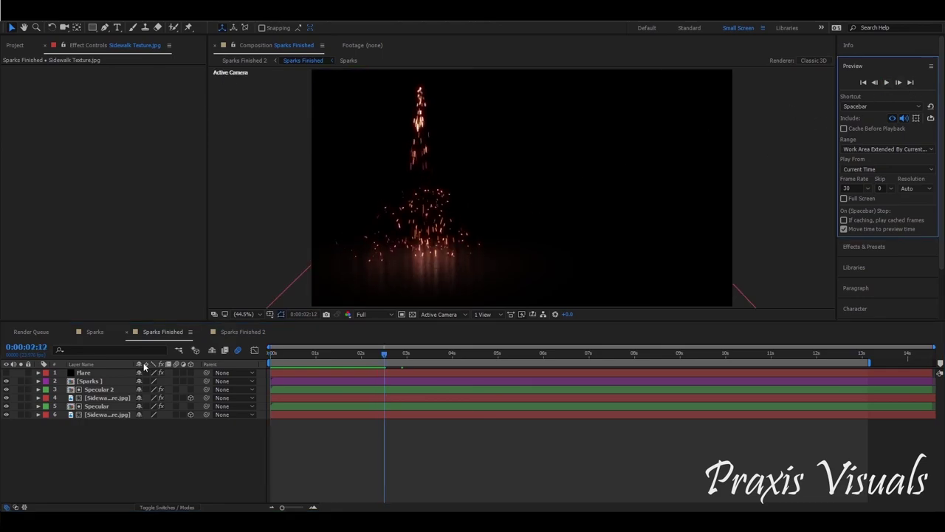
Select the Flare layer, move the playhead to 0:00:03:02, and change the viewer magnification.
{"action": "left_click", "coordinate": [96, 373]}
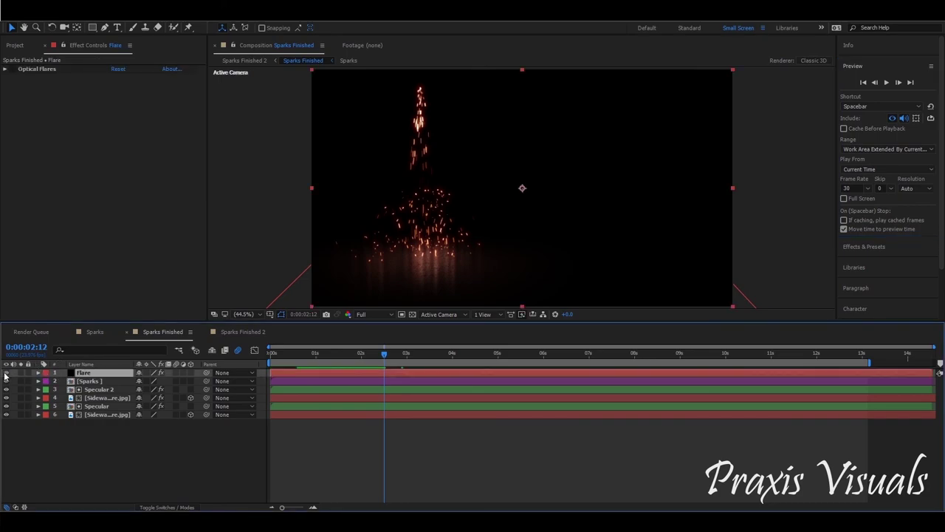
{"action": "left_click", "coordinate": [409, 357]}
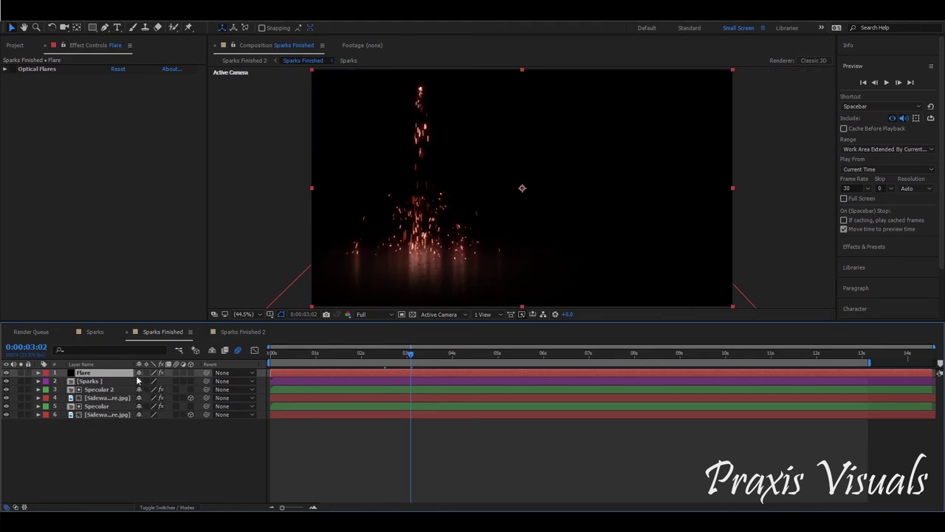
{"action": "left_click", "coordinate": [246, 314]}
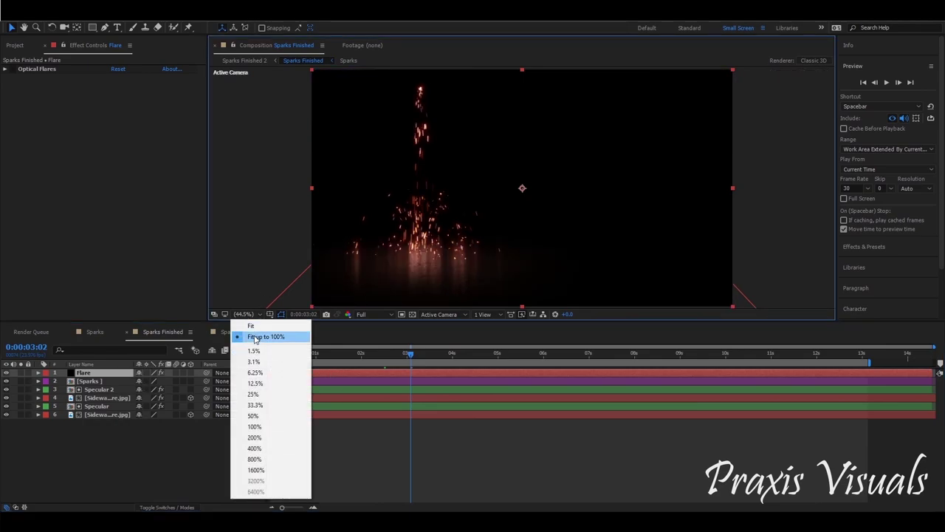
{"action": "left_click", "coordinate": [257, 337]}
Switch the Optical Flares effect on, then off again, and dismiss the system search panel.
{"action": "left_click", "coordinate": [10, 74]}
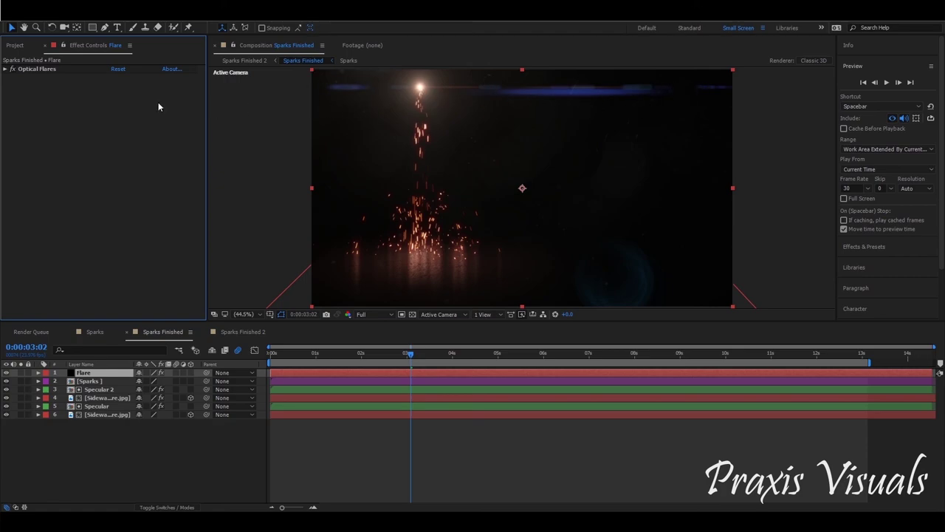
{"action": "left_click", "coordinate": [12, 69]}
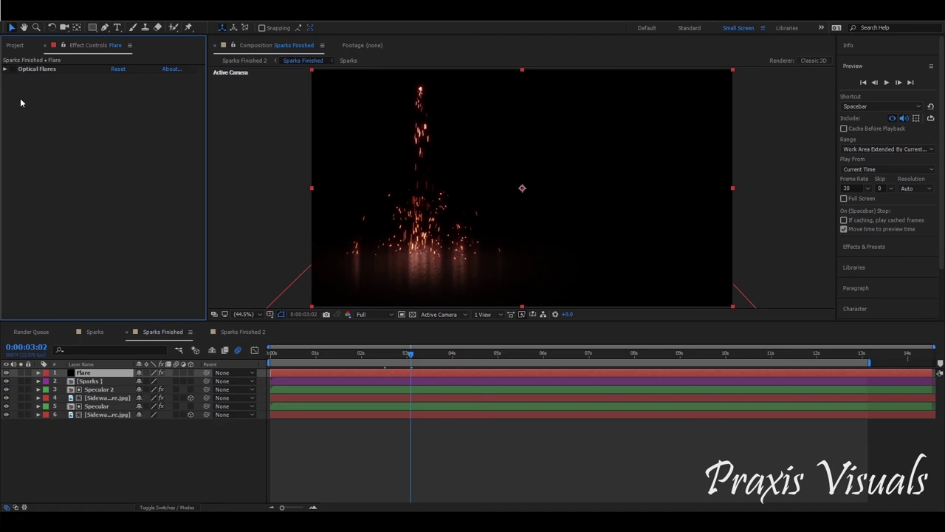
{"action": "key", "text": "super"}
{"action": "left_click", "coordinate": [223, 465]}
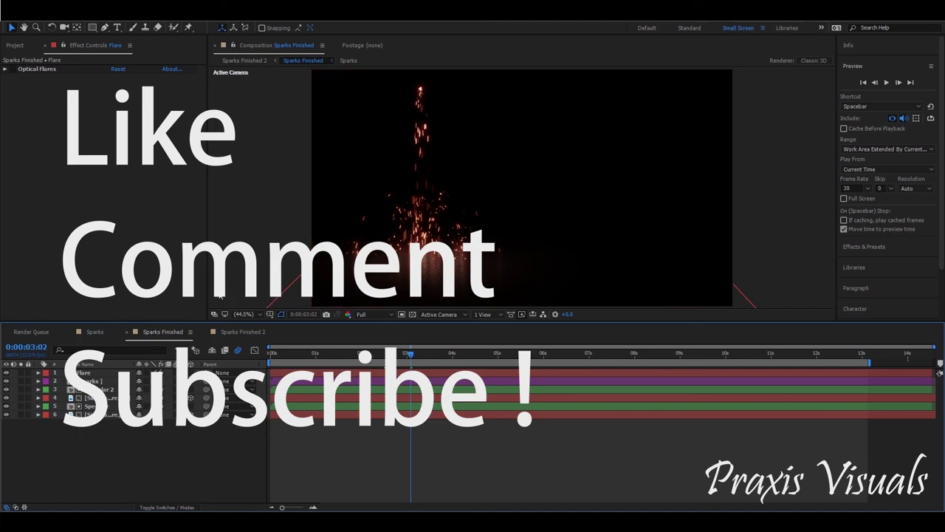
{"action": "left_click", "coordinate": [227, 255]}
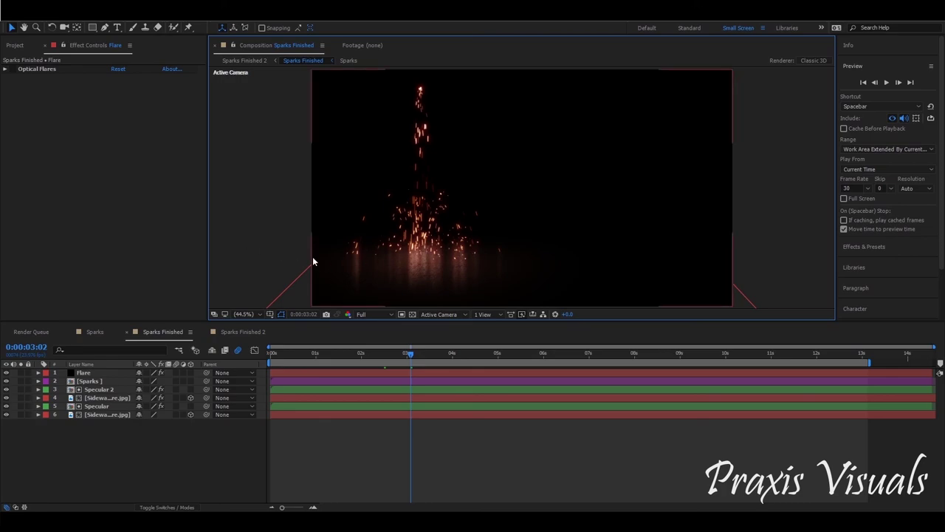
{"action": "left_click", "coordinate": [155, 237]}
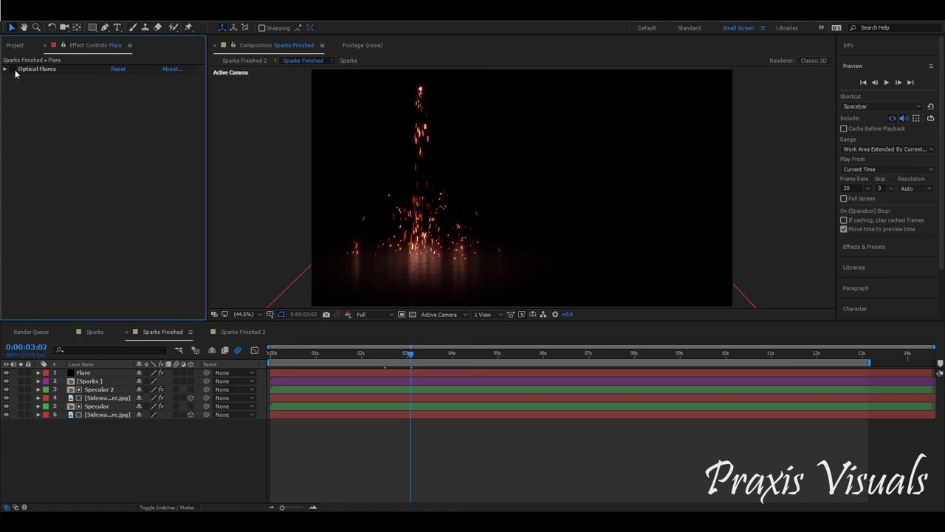